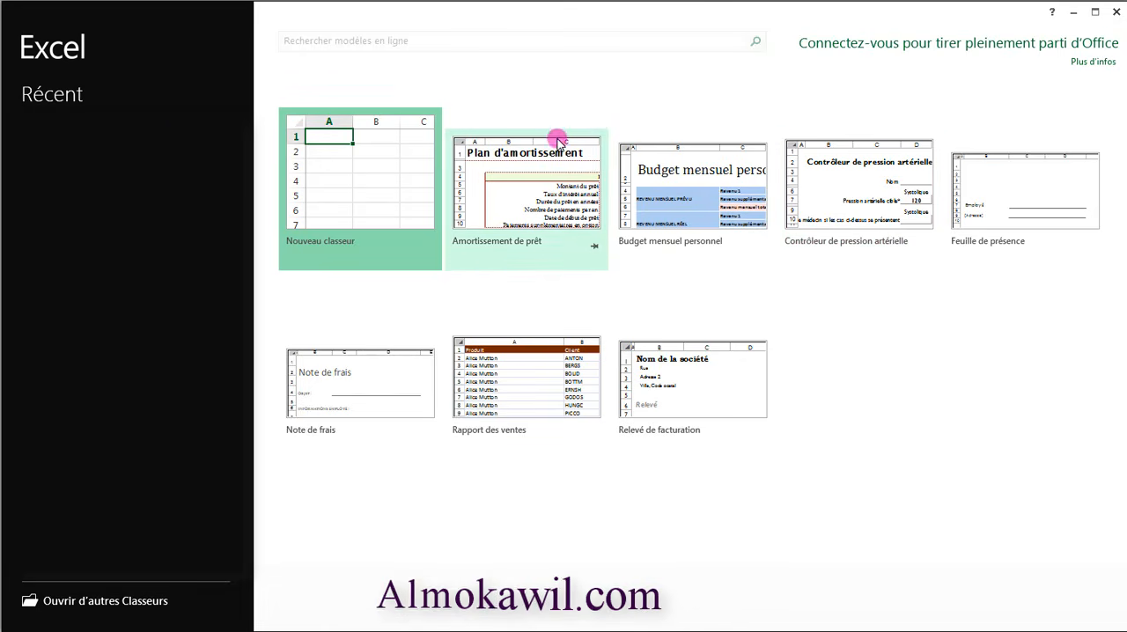
- Create a blank workbook and set the worksheet zoom to 130 %
{"action": "left_click", "coordinate": [369, 190]}
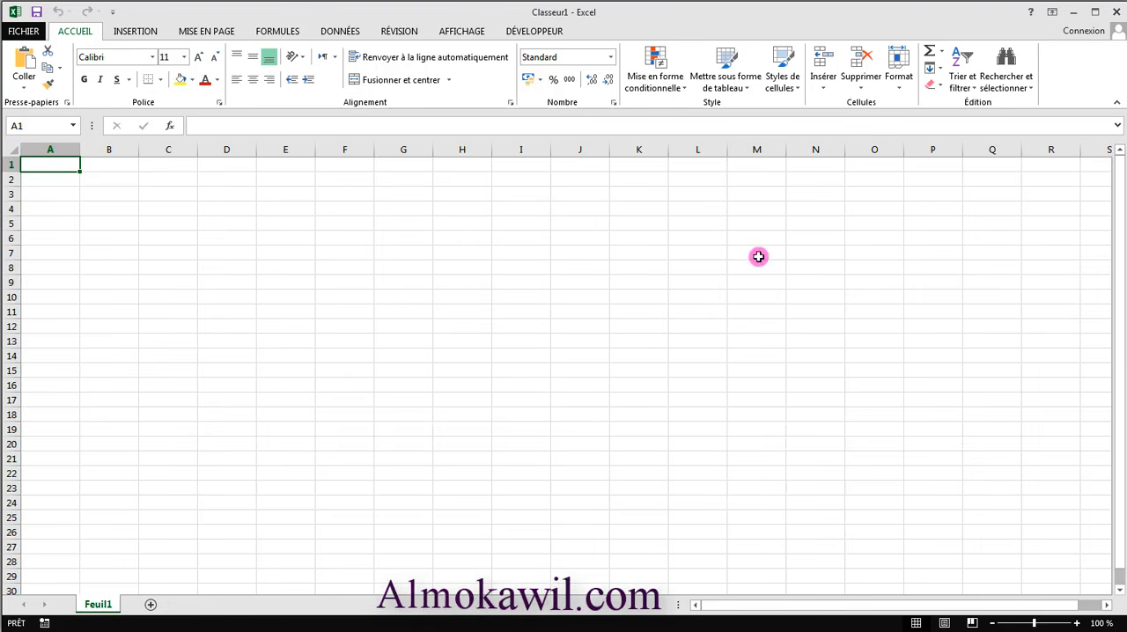
{"action": "left_click", "coordinate": [1076, 624]}
{"action": "left_click", "coordinate": [1076, 624]}
{"action": "left_click", "coordinate": [1076, 624]}
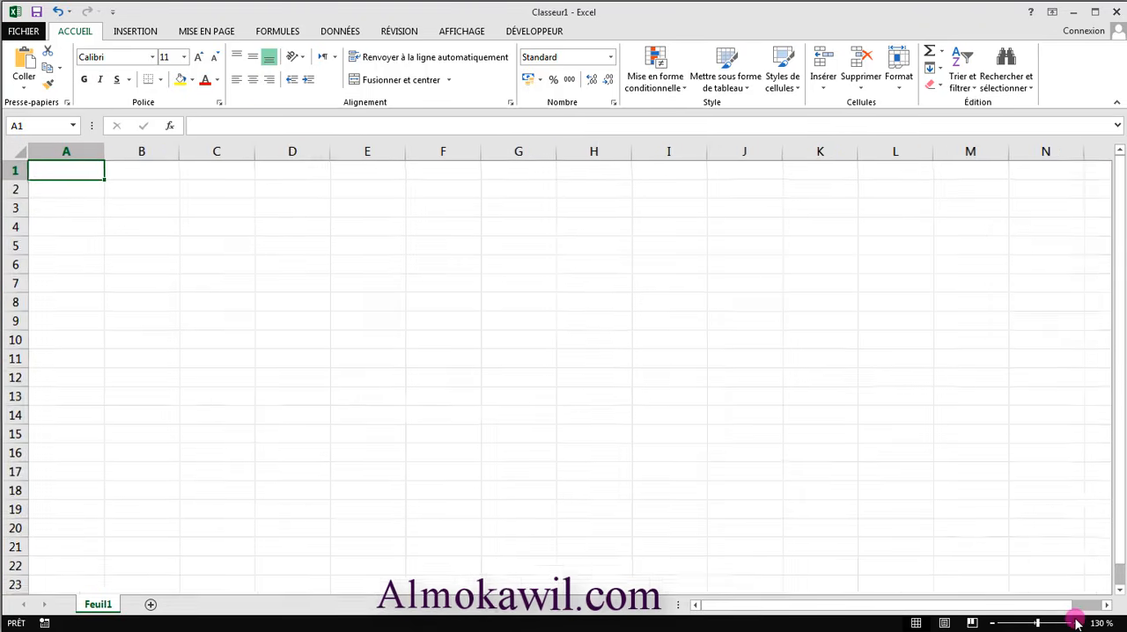
{"action": "left_click", "coordinate": [1077, 623]}
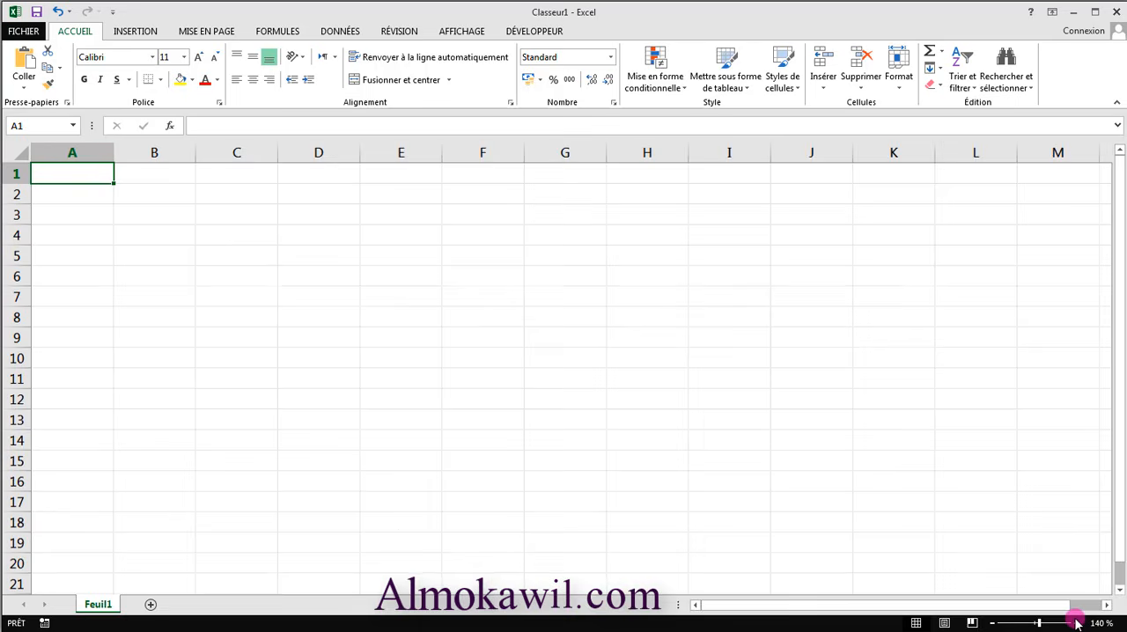
{"action": "left_click", "coordinate": [995, 624]}
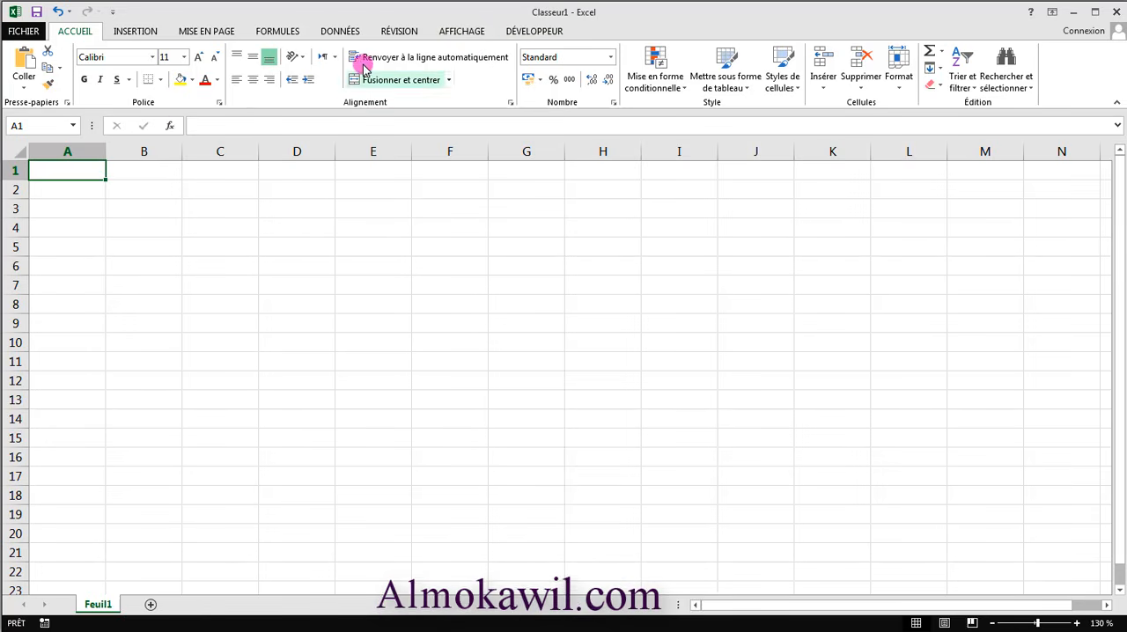
- Review the available insertion and page layout commands, finishing on the home commands
{"action": "left_click", "coordinate": [134, 34]}
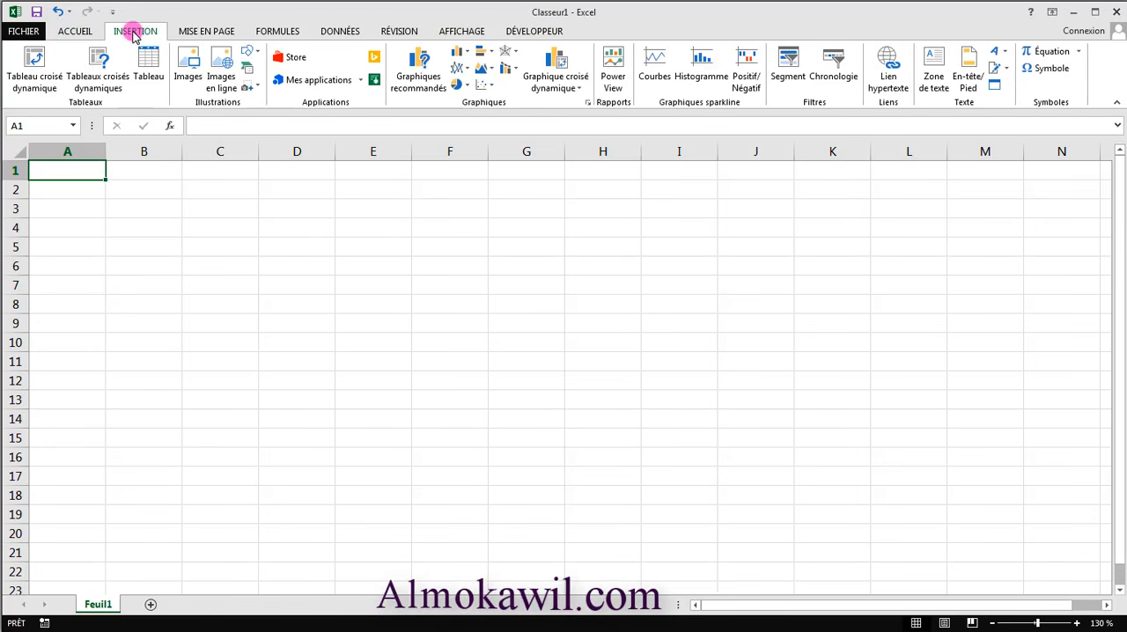
{"action": "left_click", "coordinate": [202, 32]}
{"action": "left_click", "coordinate": [141, 31]}
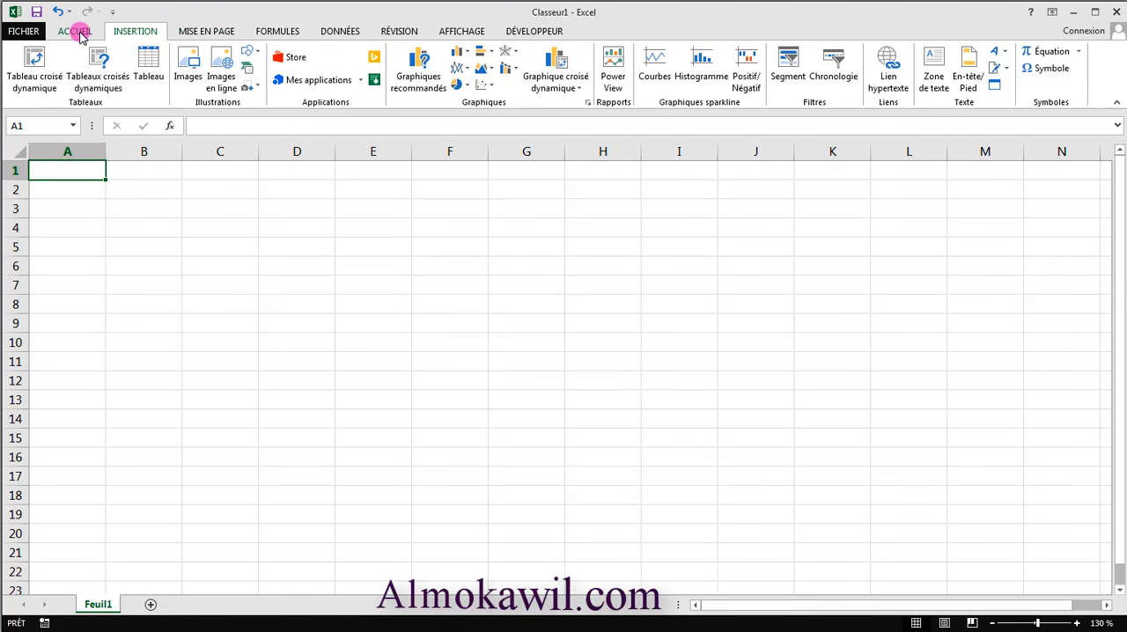
{"action": "left_click", "coordinate": [78, 33]}
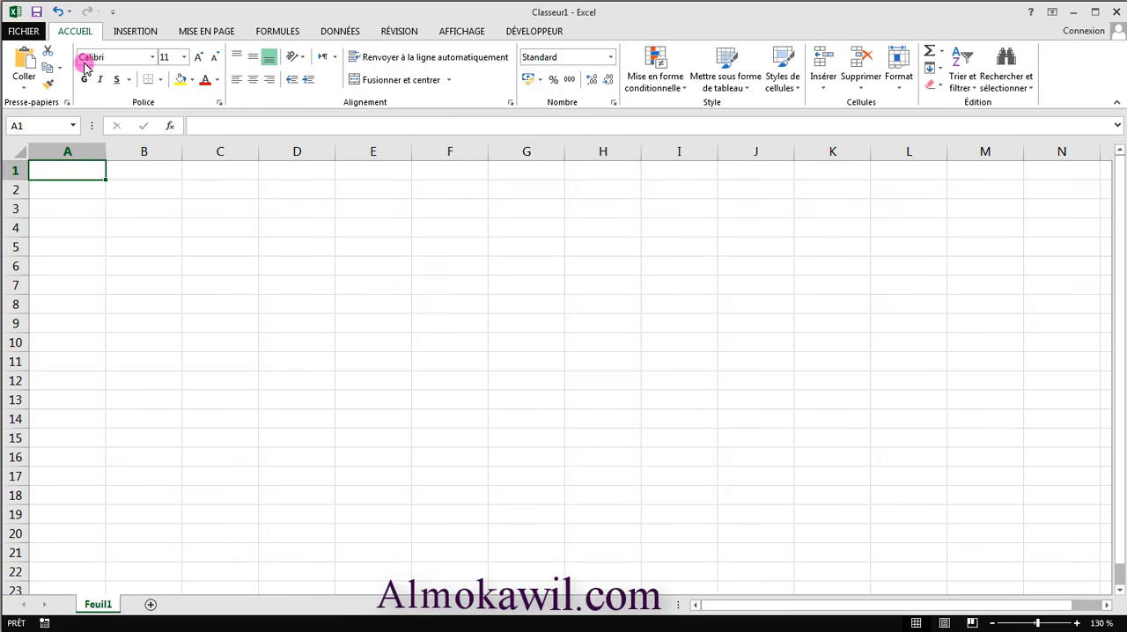
{"action": "left_click", "coordinate": [134, 37]}
{"action": "left_click", "coordinate": [203, 34]}
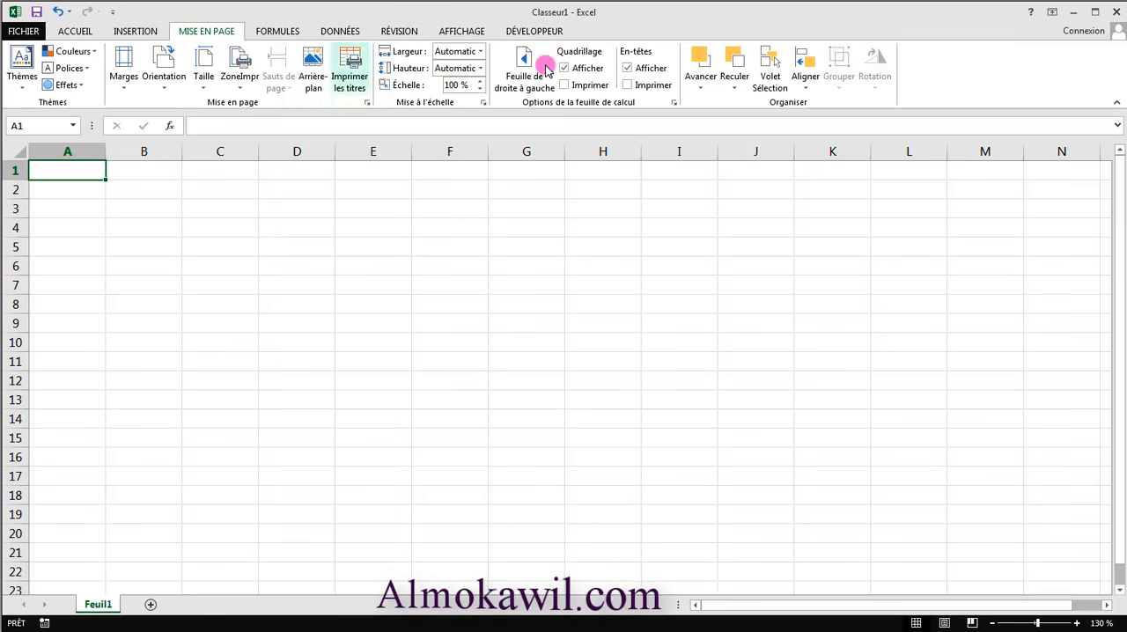
{"action": "left_click", "coordinate": [70, 30]}
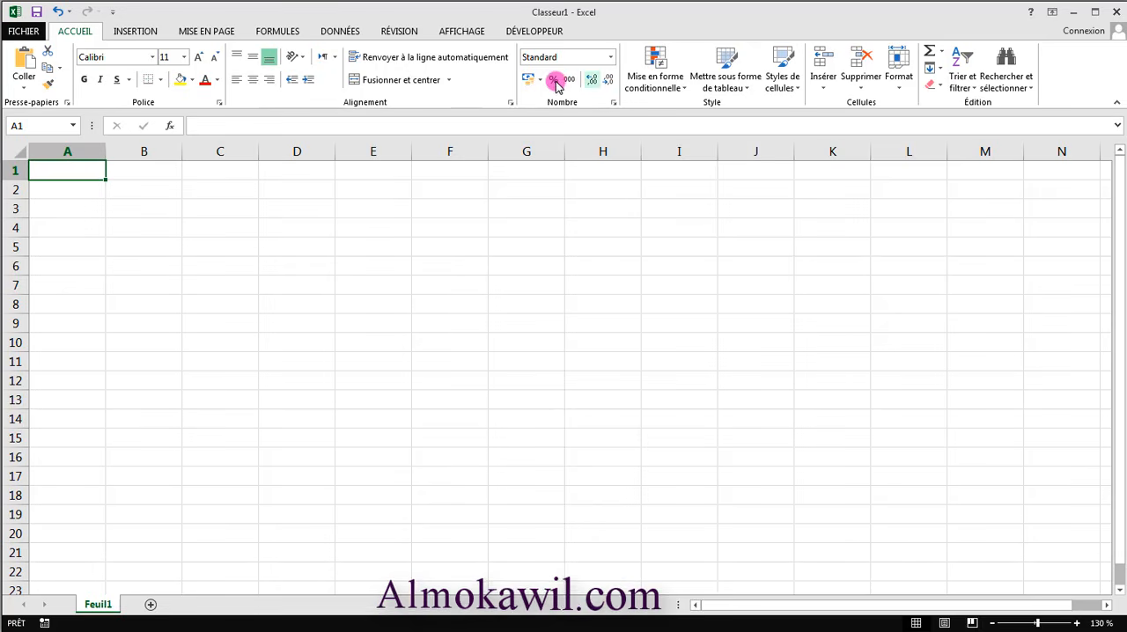
- Select column A, extend the selection to column B, and select columns B, C and D individually
{"action": "left_click", "coordinate": [90, 152]}
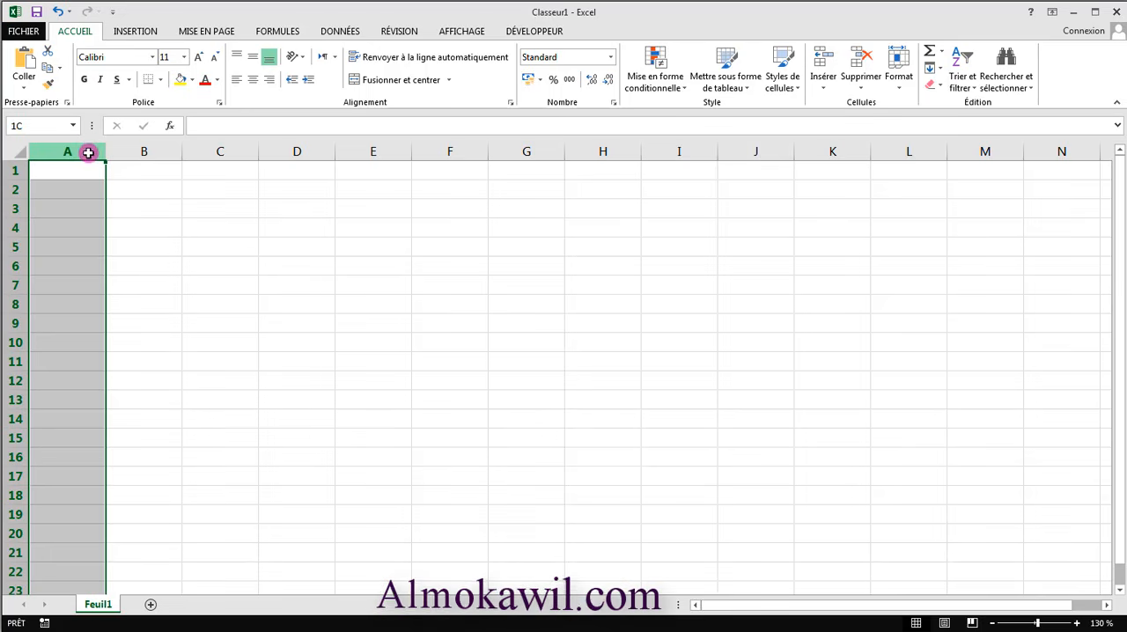
{"action": "left_click_drag", "start_coordinate": [91, 153], "coordinate": [118, 179]}
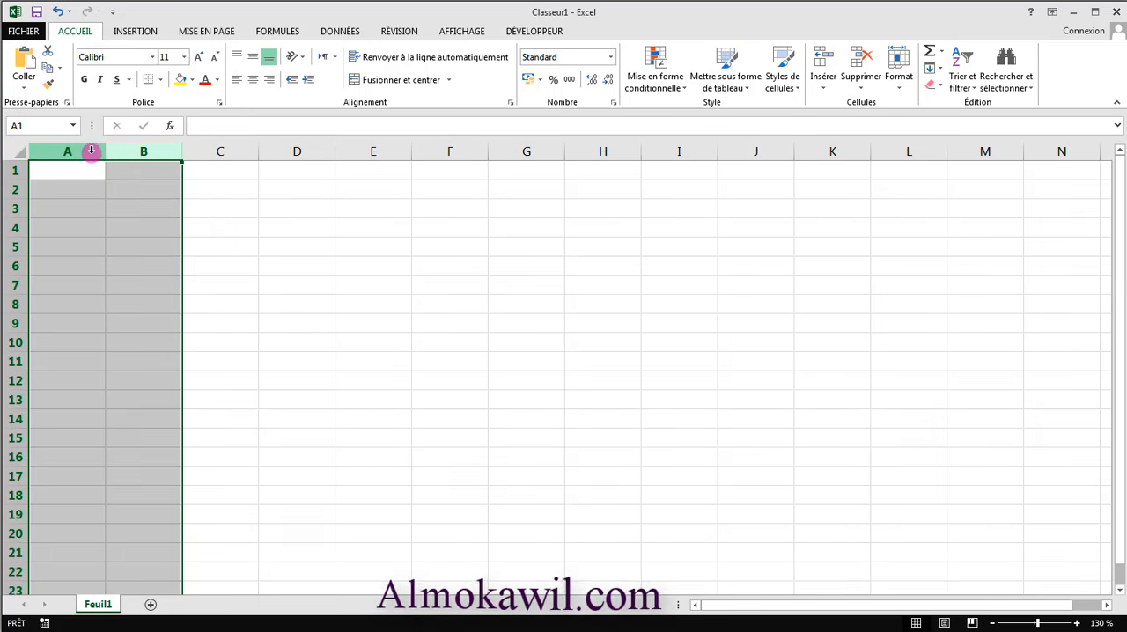
{"action": "left_click", "coordinate": [91, 153]}
{"action": "left_click", "coordinate": [154, 151]}
{"action": "left_click", "coordinate": [234, 150]}
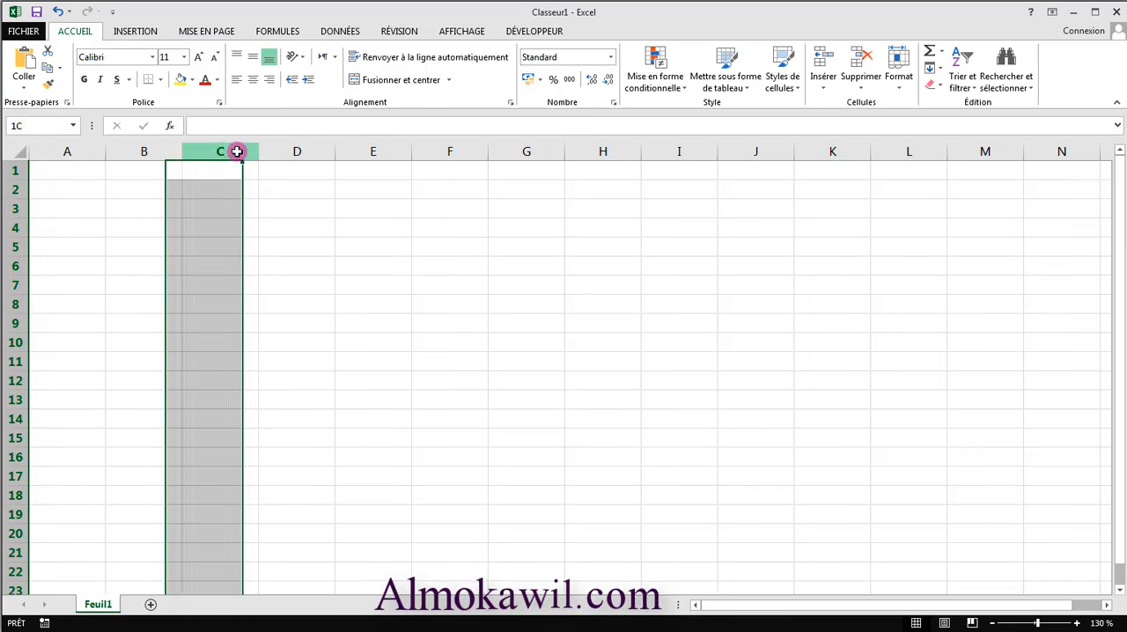
{"action": "left_click", "coordinate": [326, 149]}
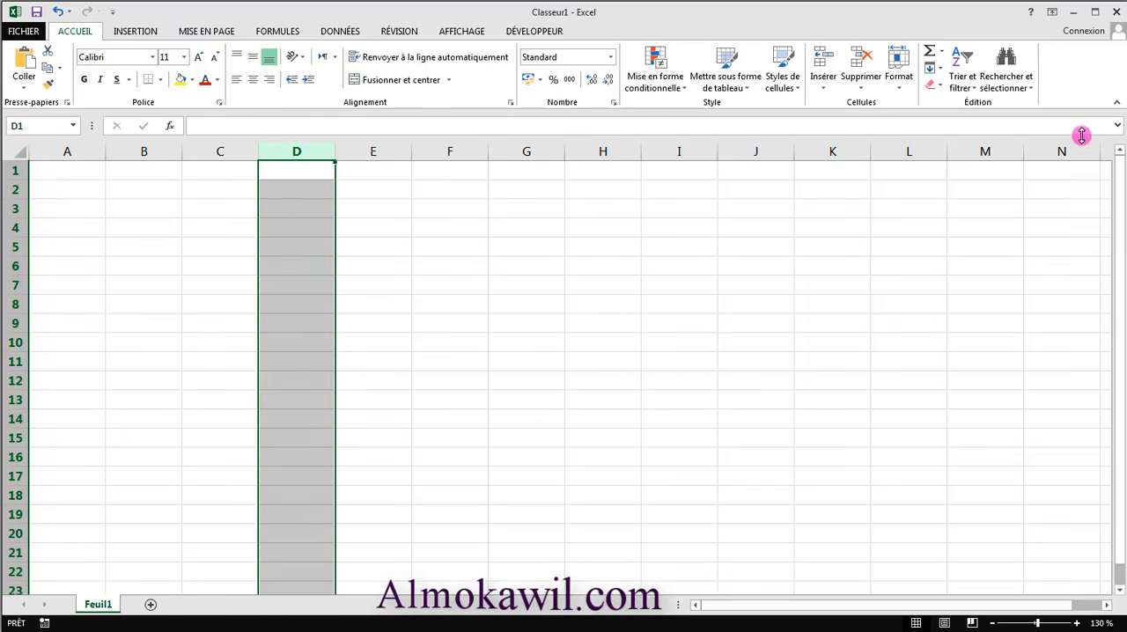
- Select rows 1, 2 and 3 one after another and look at the rows further down the sheet
{"action": "left_click", "coordinate": [12, 172]}
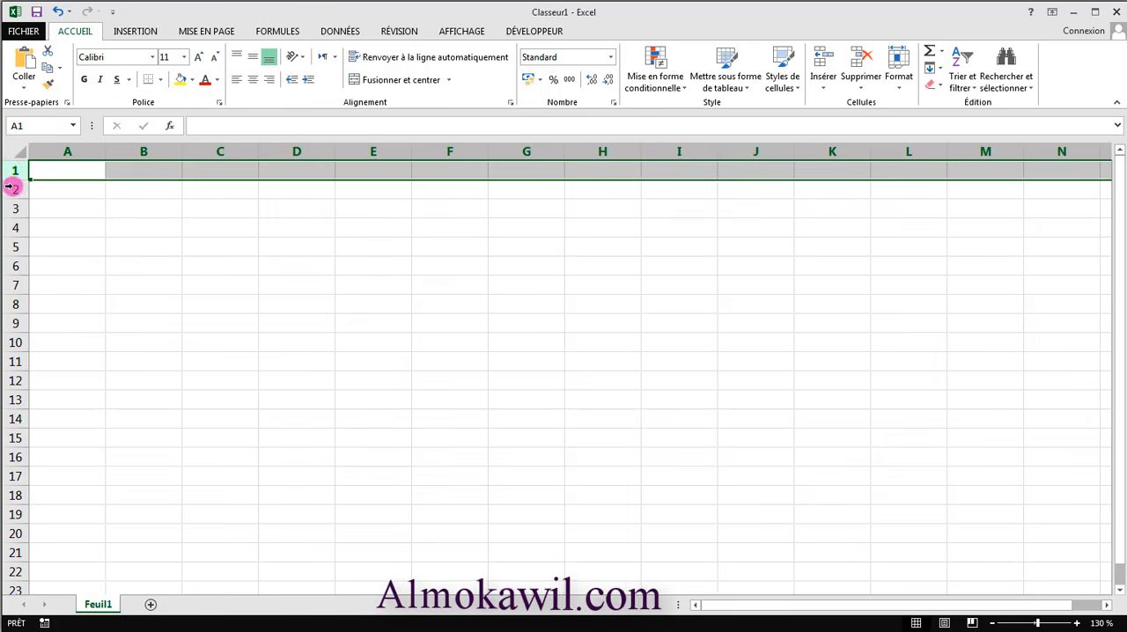
{"action": "left_click", "coordinate": [12, 189]}
{"action": "left_click", "coordinate": [15, 210]}
{"action": "scroll", "coordinate": [39, 356], "scroll_direction": "down", "scroll_amount": 15}
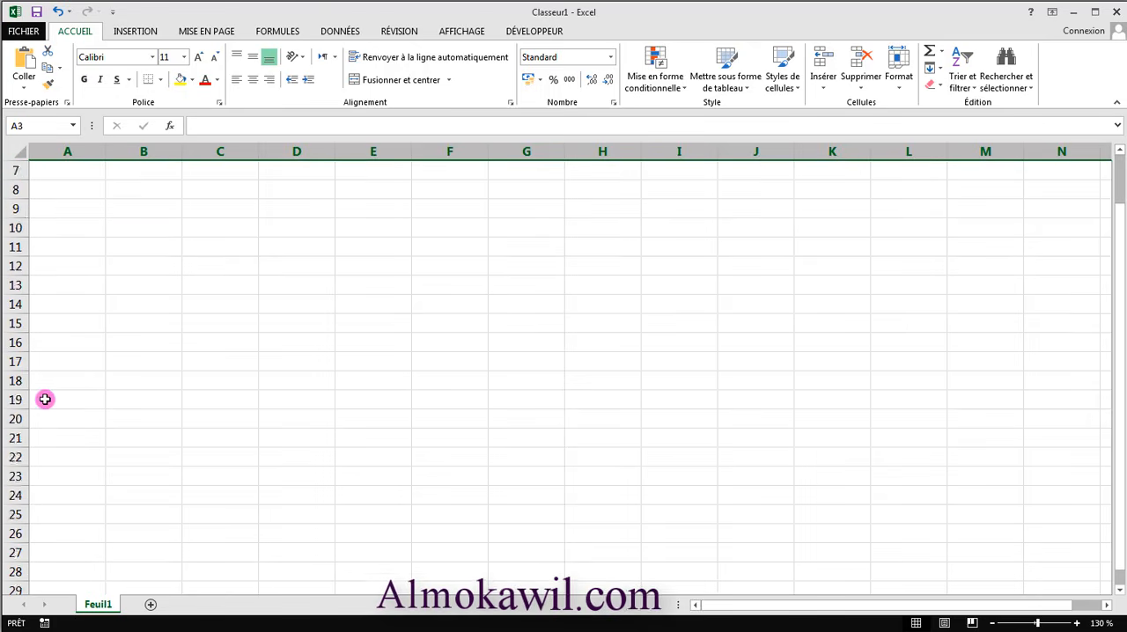
{"action": "scroll", "coordinate": [45, 400], "scroll_direction": "up", "scroll_amount": 15}
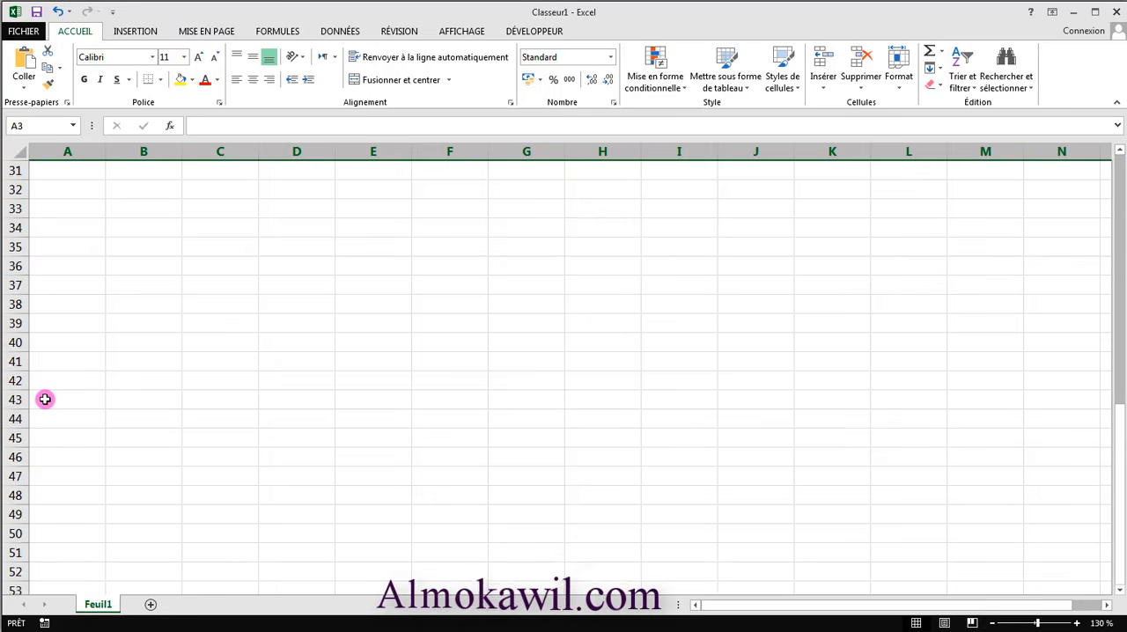
- Fill cell C3, where column C meets row 3, with yellow and undo the fill
{"action": "left_click", "coordinate": [235, 155]}
{"action": "left_click", "coordinate": [233, 207]}
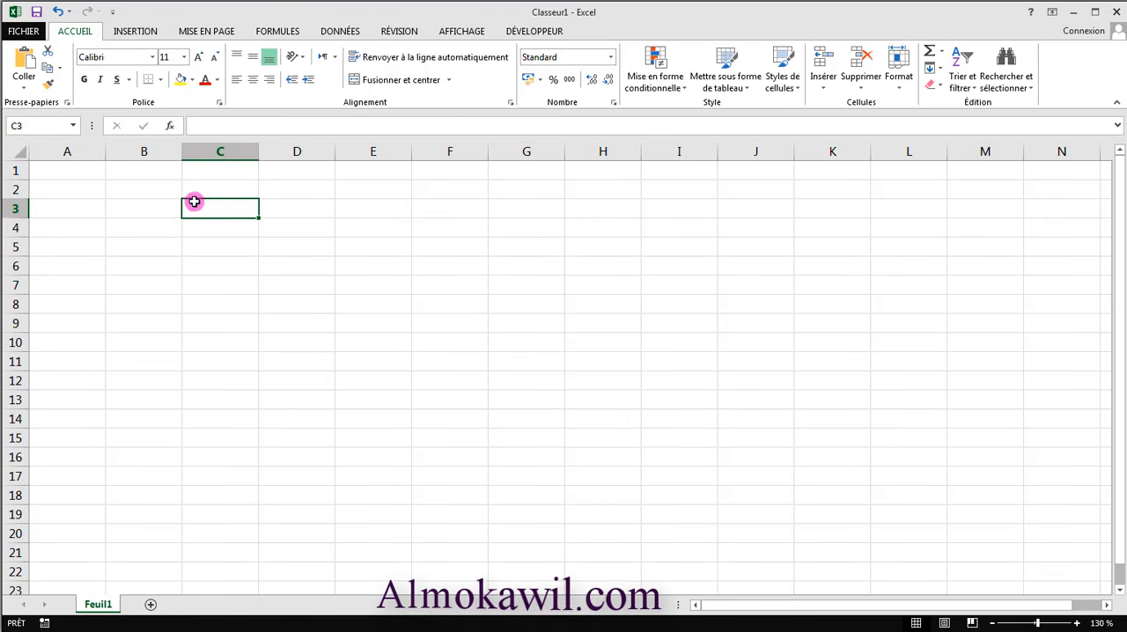
{"action": "left_click", "coordinate": [182, 81]}
{"action": "left_click", "coordinate": [269, 227]}
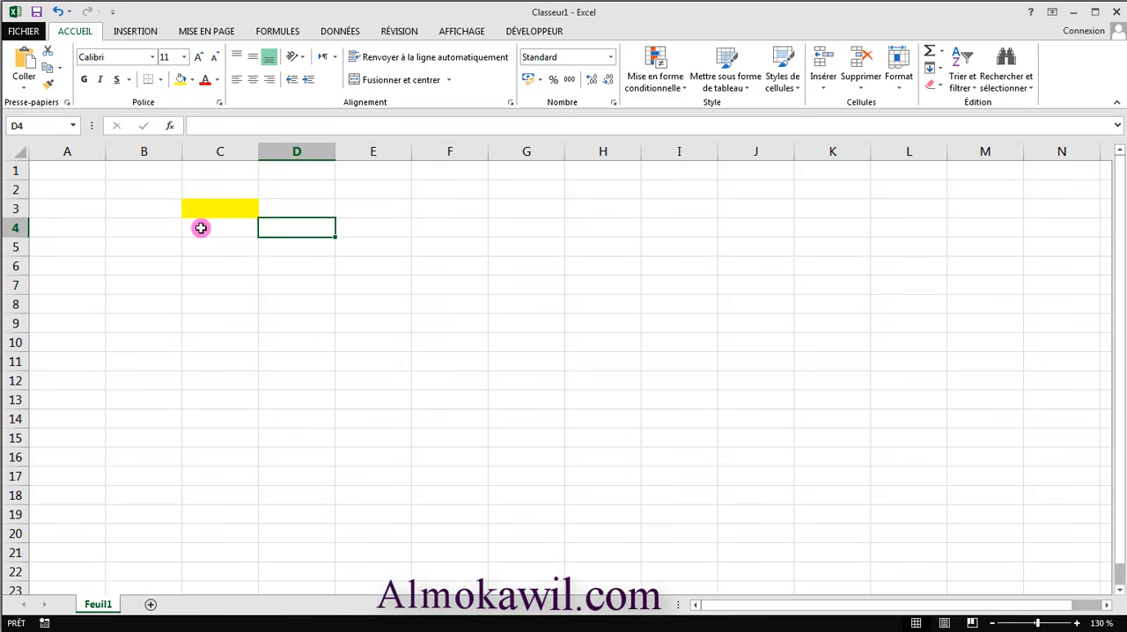
{"action": "left_click", "coordinate": [214, 209]}
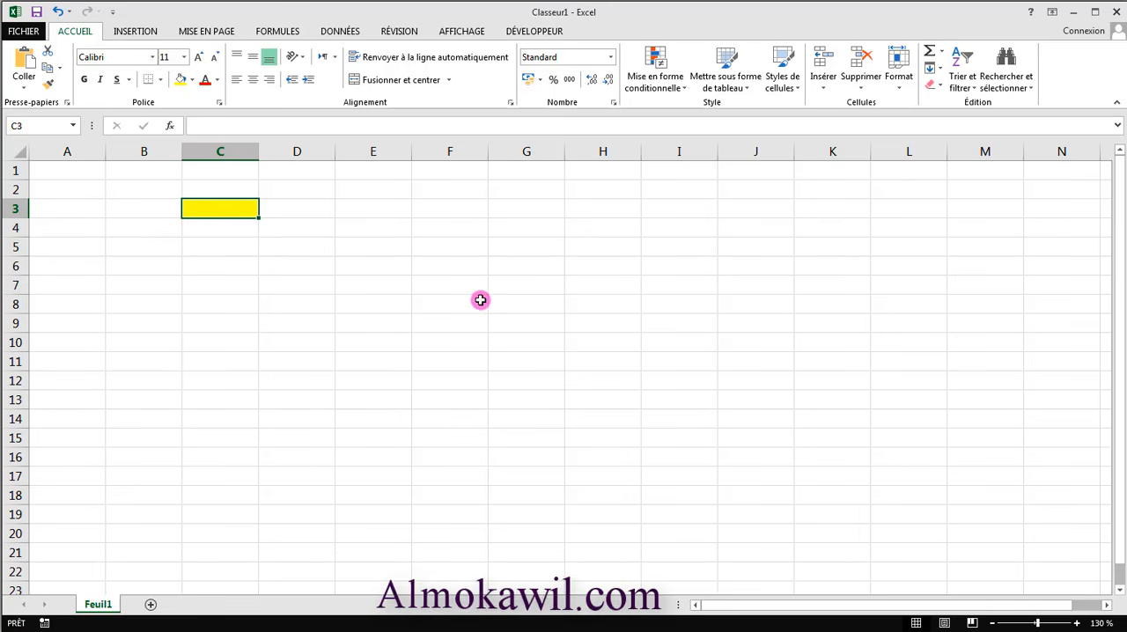
{"action": "left_click", "coordinate": [431, 283]}
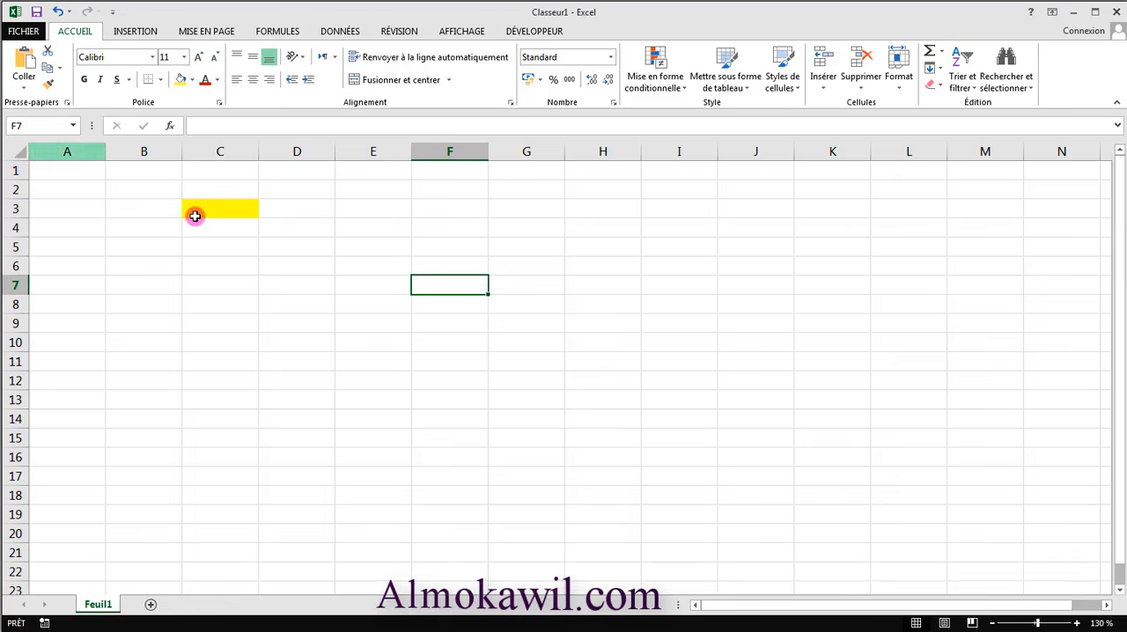
{"action": "key", "text": "ctrl+z"}
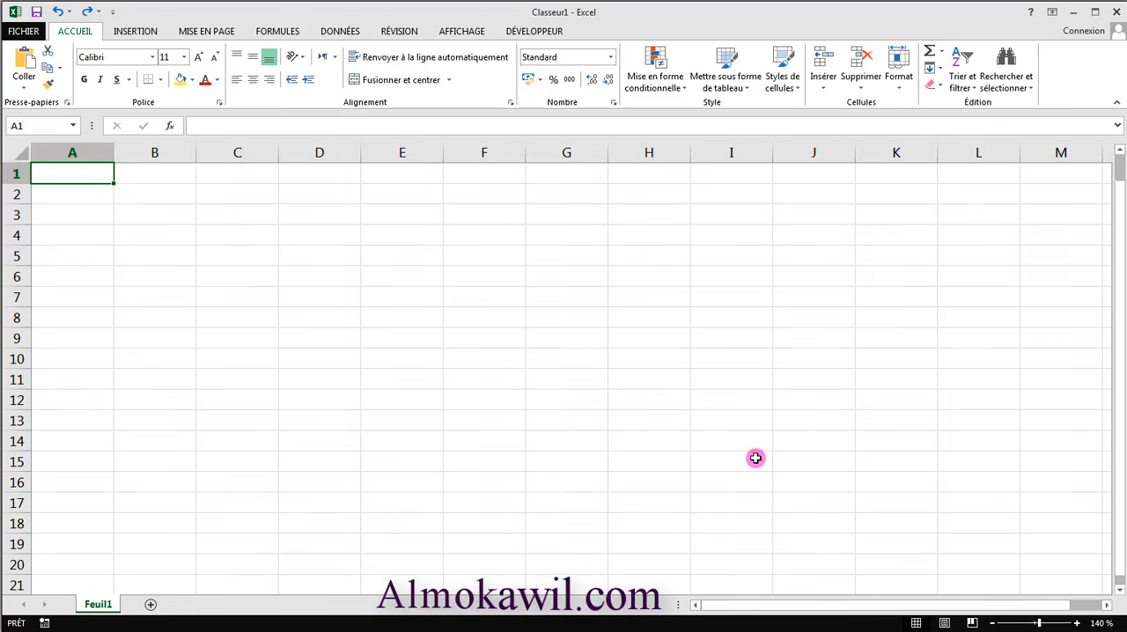
- Select the horizontal range A1:W2 across the columns, and end on cell E12
{"action": "left_click", "coordinate": [179, 219]}
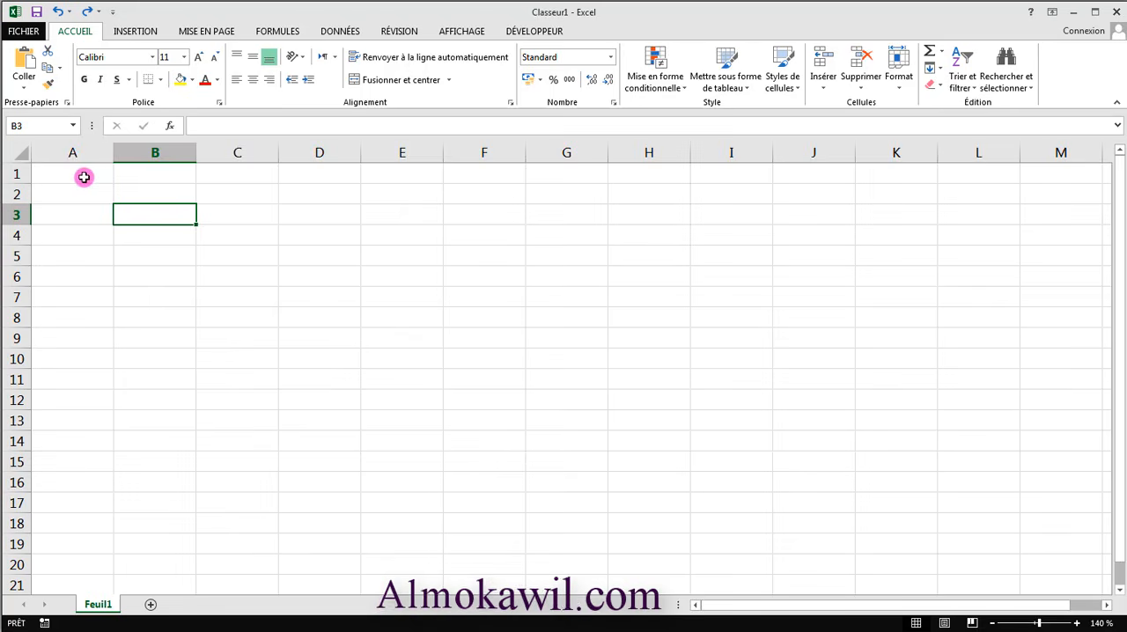
{"action": "left_click_drag", "start_coordinate": [84, 177], "coordinate": [10, 196]}
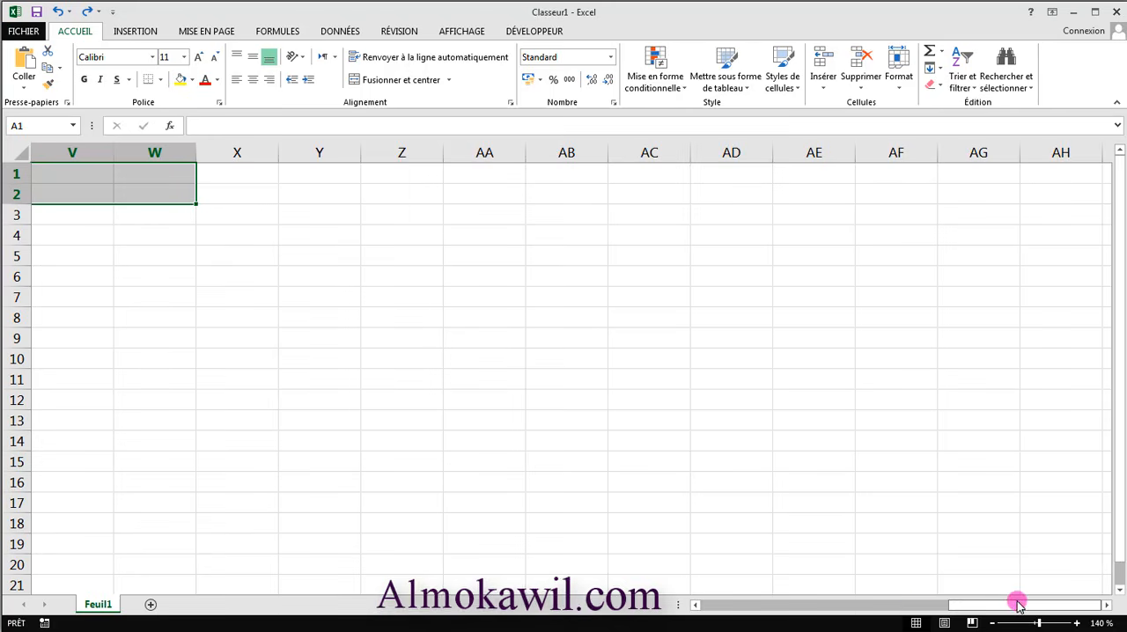
{"action": "left_click_drag", "start_coordinate": [1017, 604], "coordinate": [750, 604]}
{"action": "left_click", "coordinate": [371, 396]}
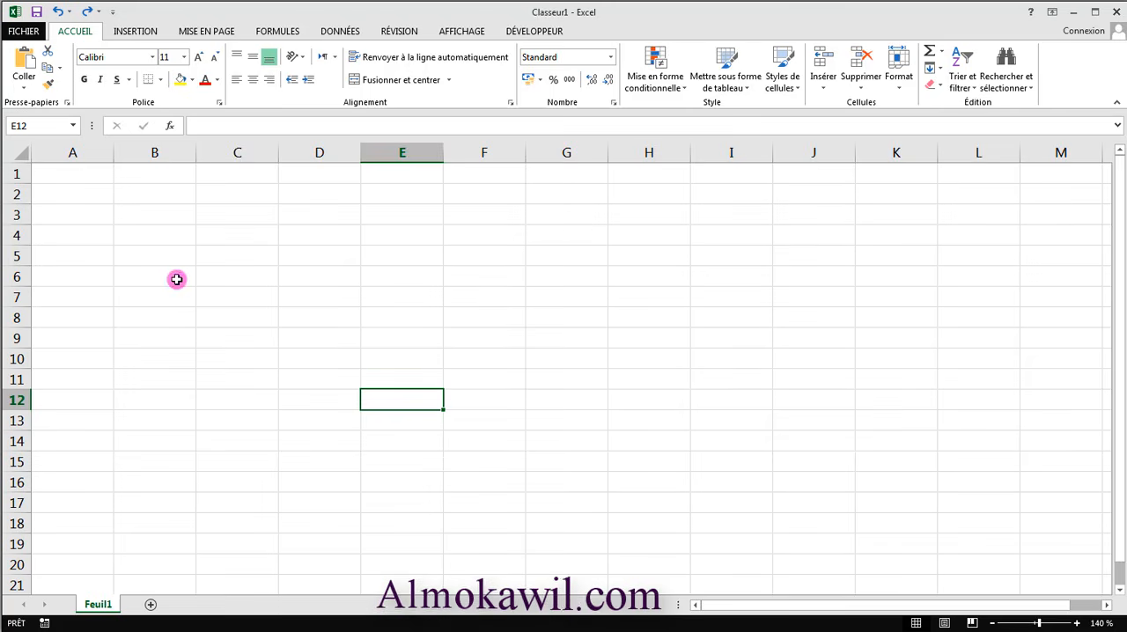
- Select the vertical range A2:A7 and cell A14, and look through the rows below
{"action": "left_click_drag", "start_coordinate": [78, 185], "coordinate": [70, 298]}
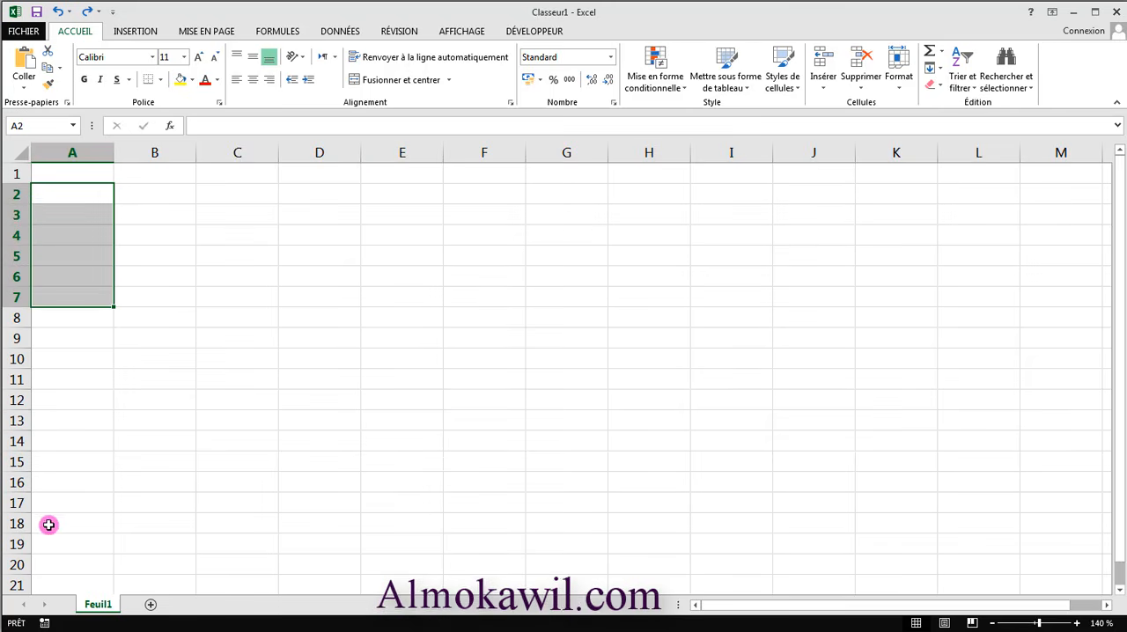
{"action": "scroll", "coordinate": [52, 533], "scroll_direction": "down", "scroll_amount": 9}
{"action": "scroll", "coordinate": [54, 541], "scroll_direction": "up", "scroll_amount": 6}
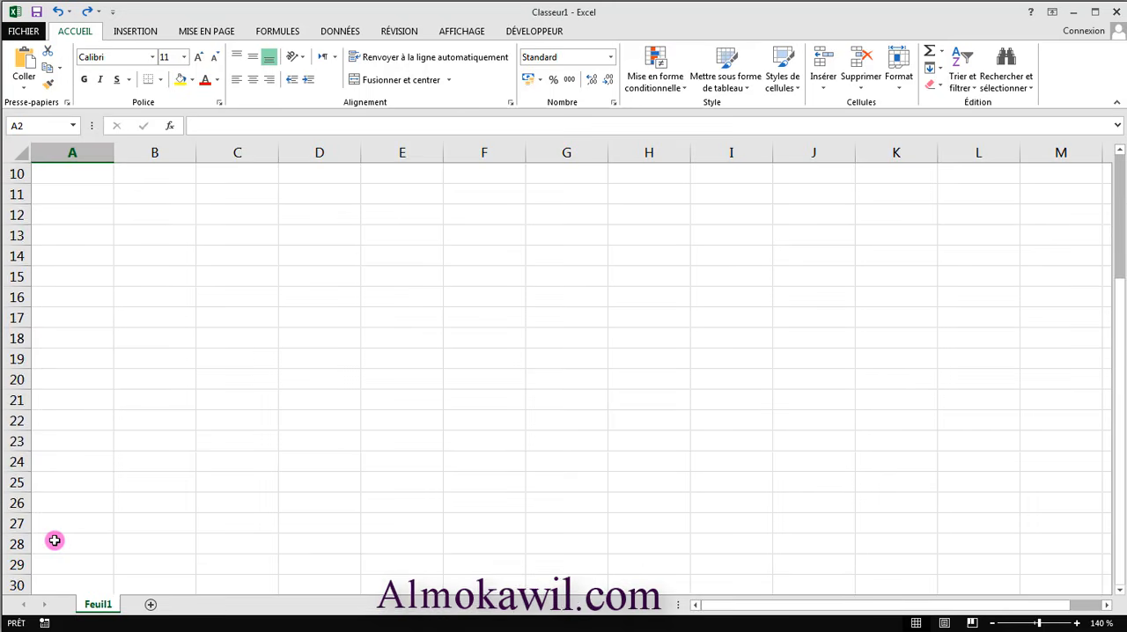
{"action": "scroll", "coordinate": [53, 539], "scroll_direction": "up", "scroll_amount": 3}
{"action": "left_click", "coordinate": [36, 440]}
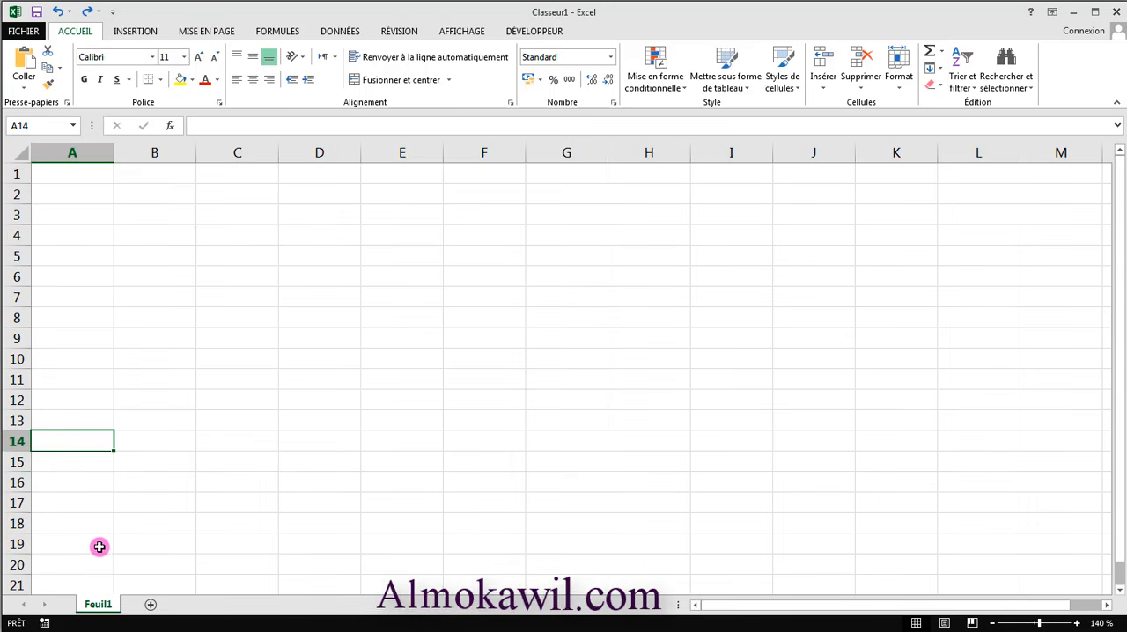
{"action": "scroll", "coordinate": [100, 547], "scroll_direction": "down", "scroll_amount": 5}
{"action": "scroll", "coordinate": [95, 565], "scroll_direction": "up", "scroll_amount": 5}
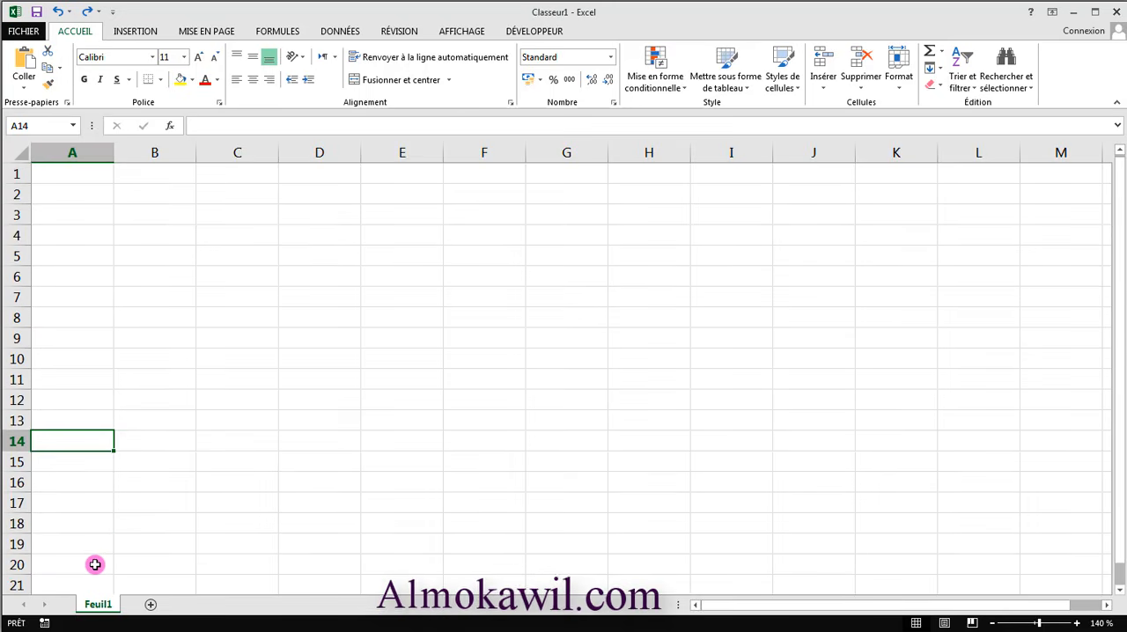
- Select cells B14, B9 and B3 one after another
{"action": "left_click", "coordinate": [175, 446]}
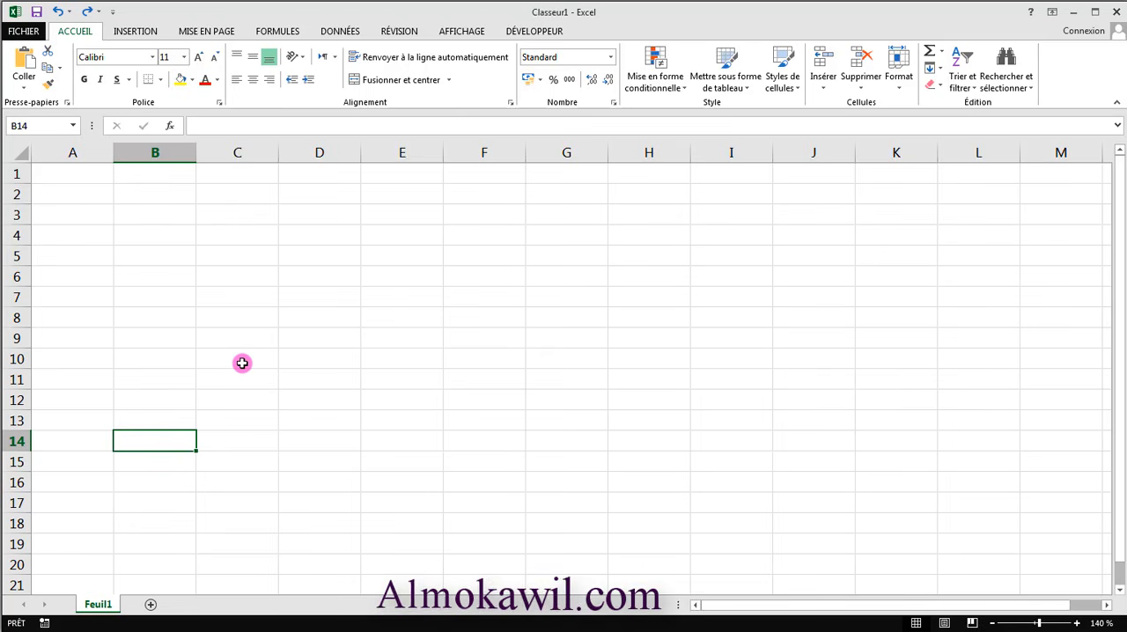
{"action": "left_click", "coordinate": [169, 334]}
{"action": "left_click", "coordinate": [163, 216]}
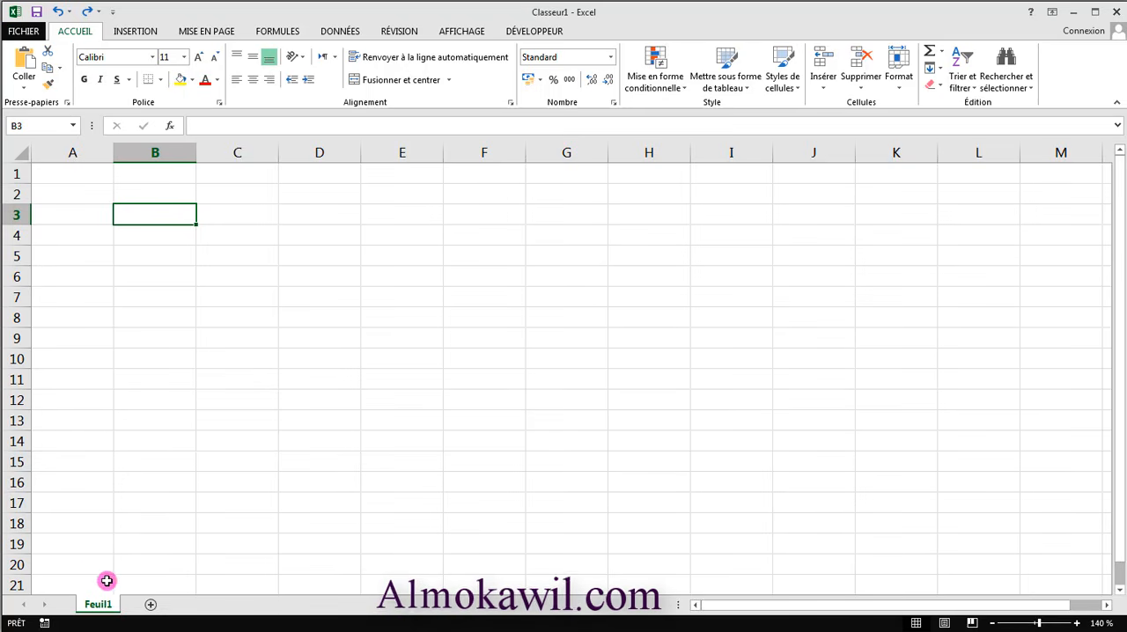
- Add three new worksheets, Feuil2, Feuil3 and Feuil4, to the workbook
{"action": "left_click", "coordinate": [151, 606]}
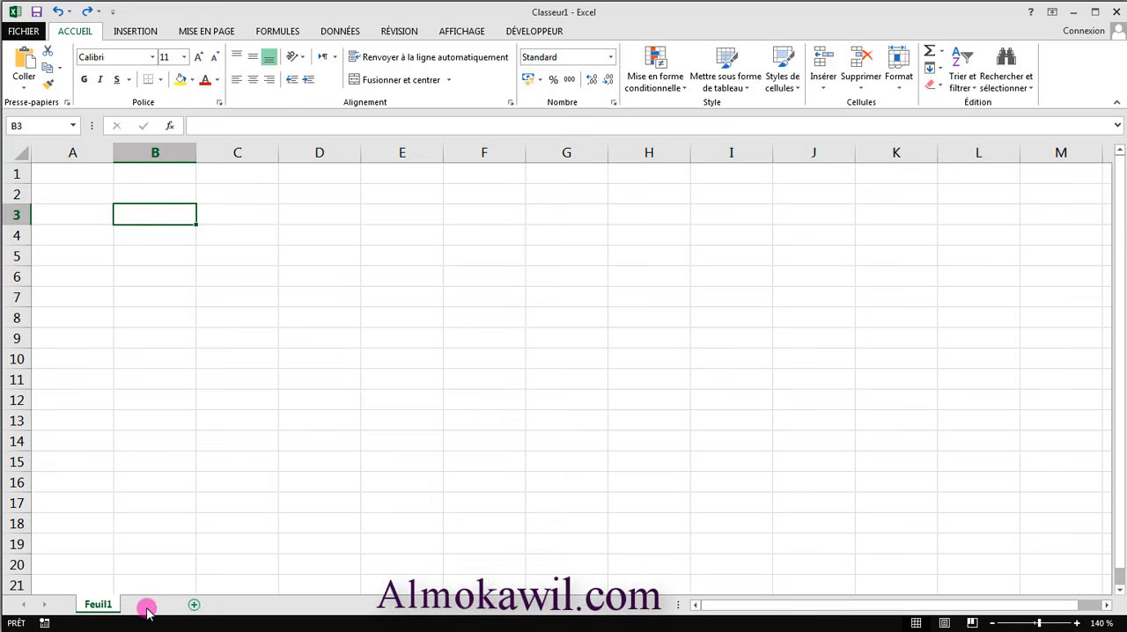
{"action": "left_click", "coordinate": [206, 604]}
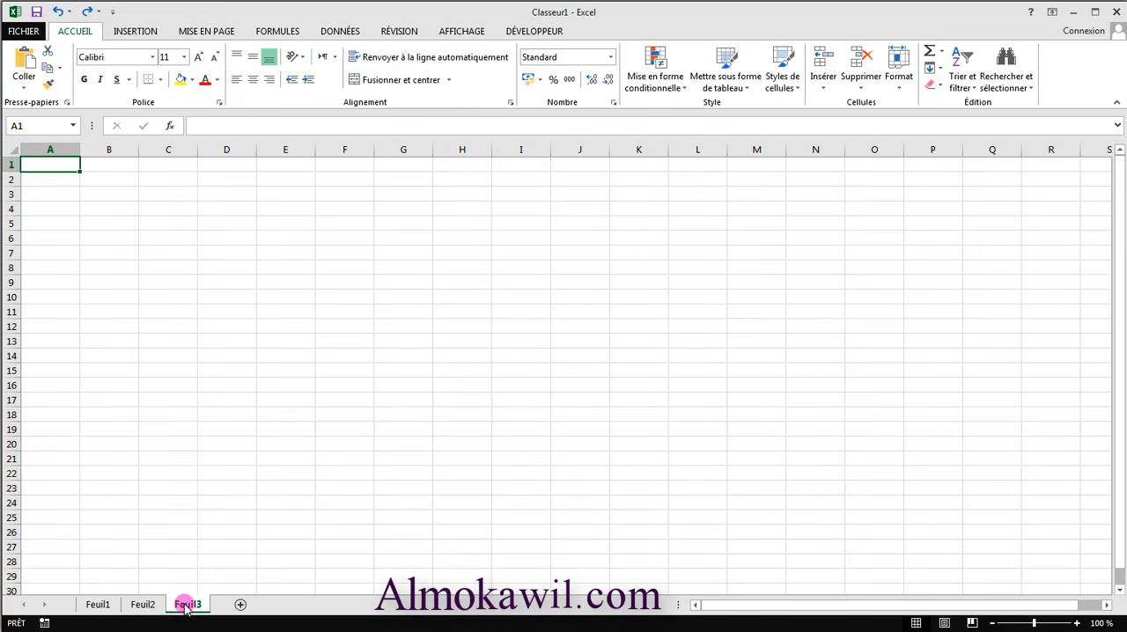
{"action": "left_click", "coordinate": [240, 606]}
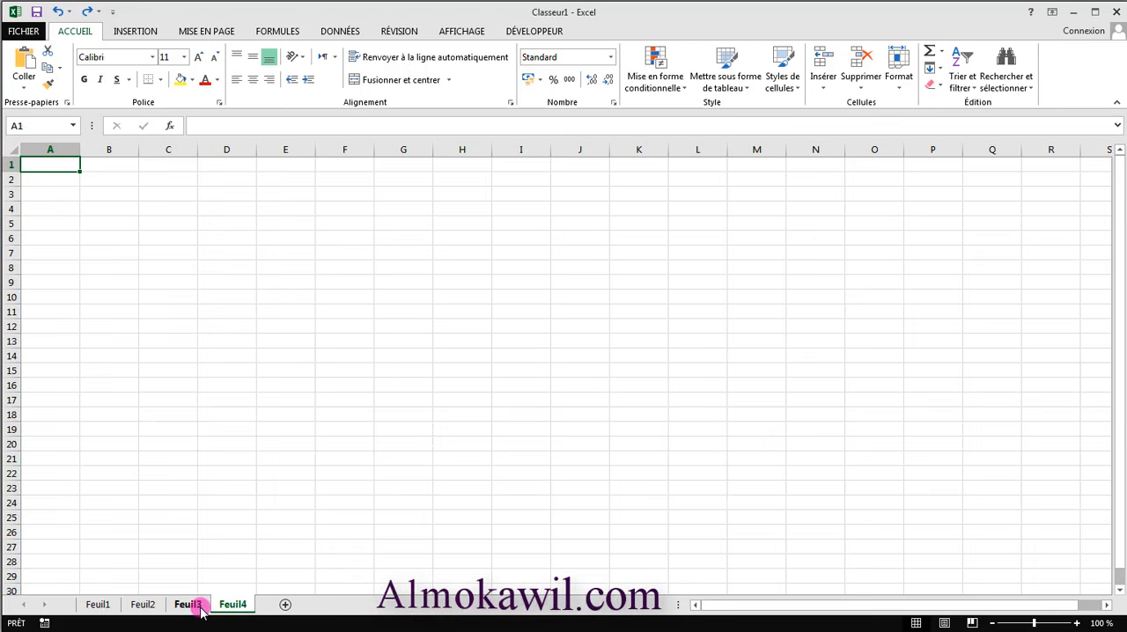
- Display worksheet Feuil1 and set its zoom to 140 %
{"action": "left_click", "coordinate": [97, 605]}
{"action": "left_click", "coordinate": [139, 606], "text": "ctrl"}
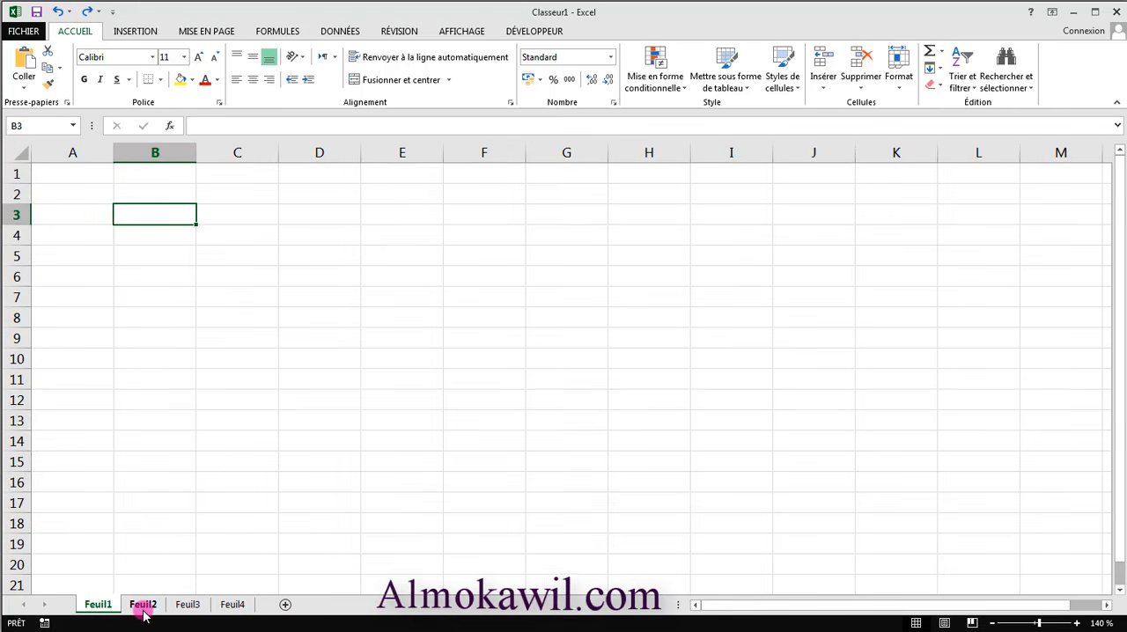
{"action": "scroll", "coordinate": [143, 614], "scroll_direction": "down", "scroll_amount": 2}
{"action": "scroll", "coordinate": [143, 615], "scroll_direction": "down", "scroll_amount": 1}
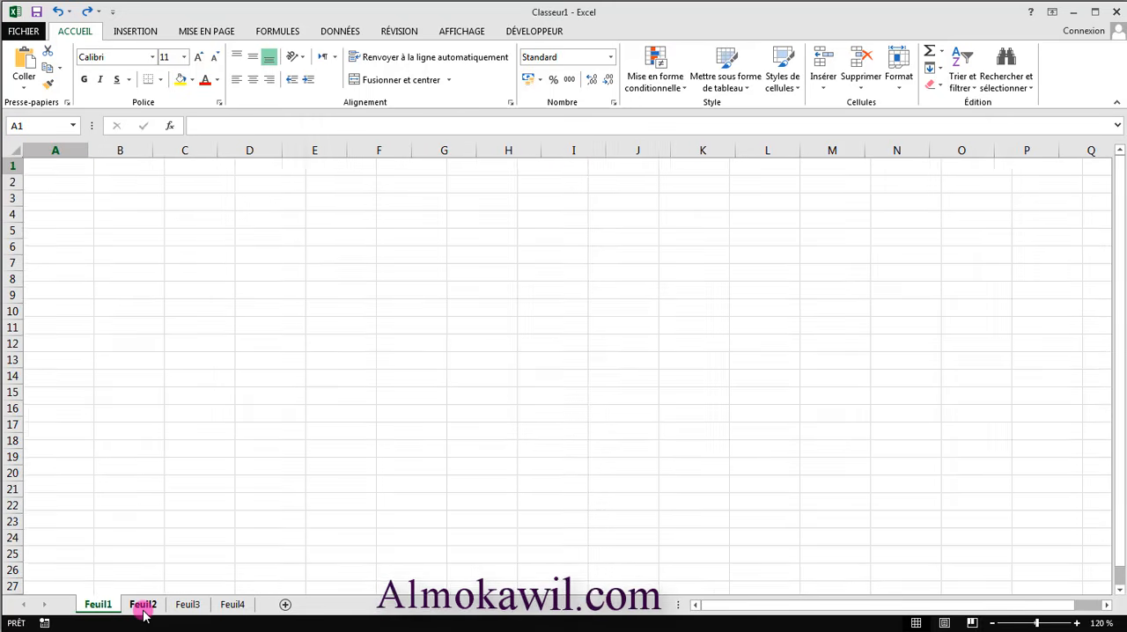
{"action": "left_click", "coordinate": [1076, 624]}
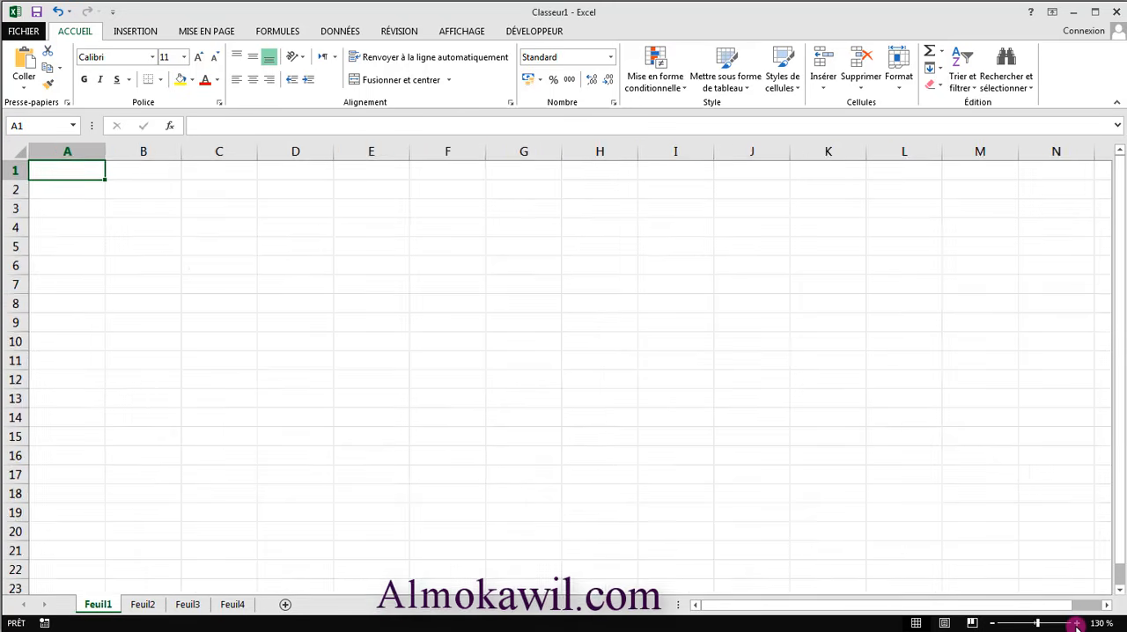
{"action": "left_click", "coordinate": [1076, 623]}
{"action": "left_click", "coordinate": [1076, 624]}
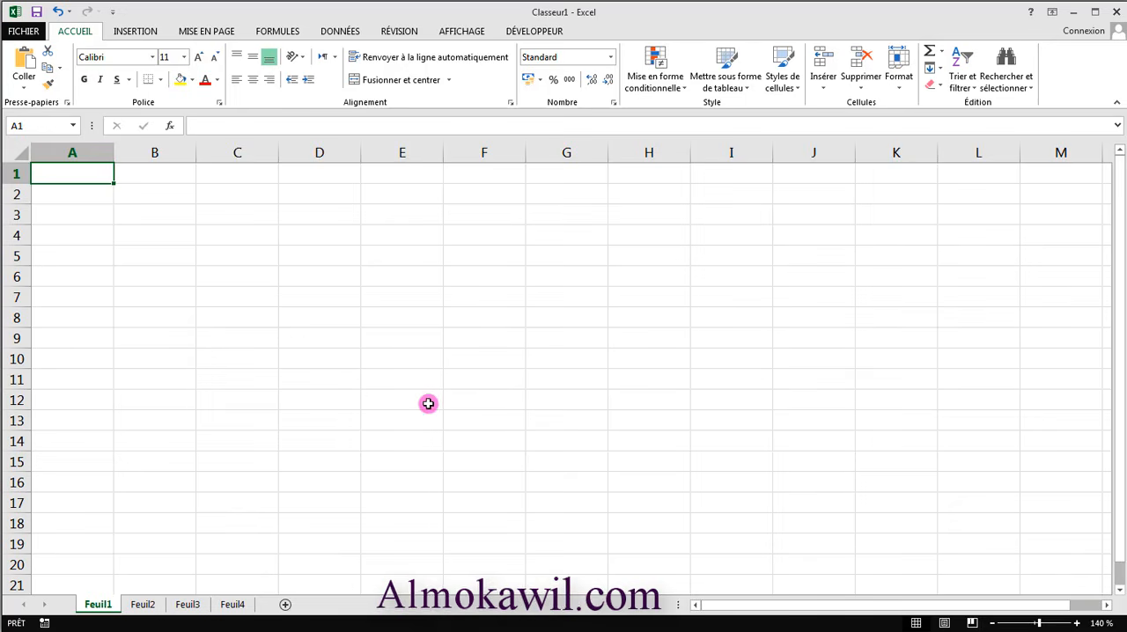
- Enter 1 in cell A1 and fill it down column A to A15
{"action": "left_click", "coordinate": [298, 332]}
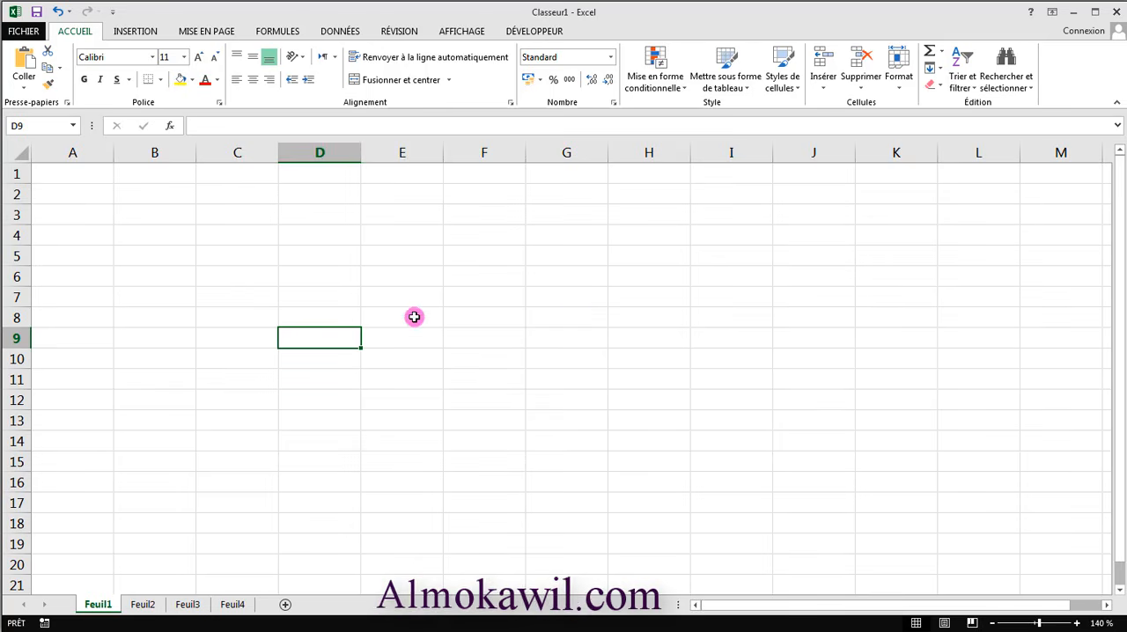
{"action": "left_click", "coordinate": [87, 179]}
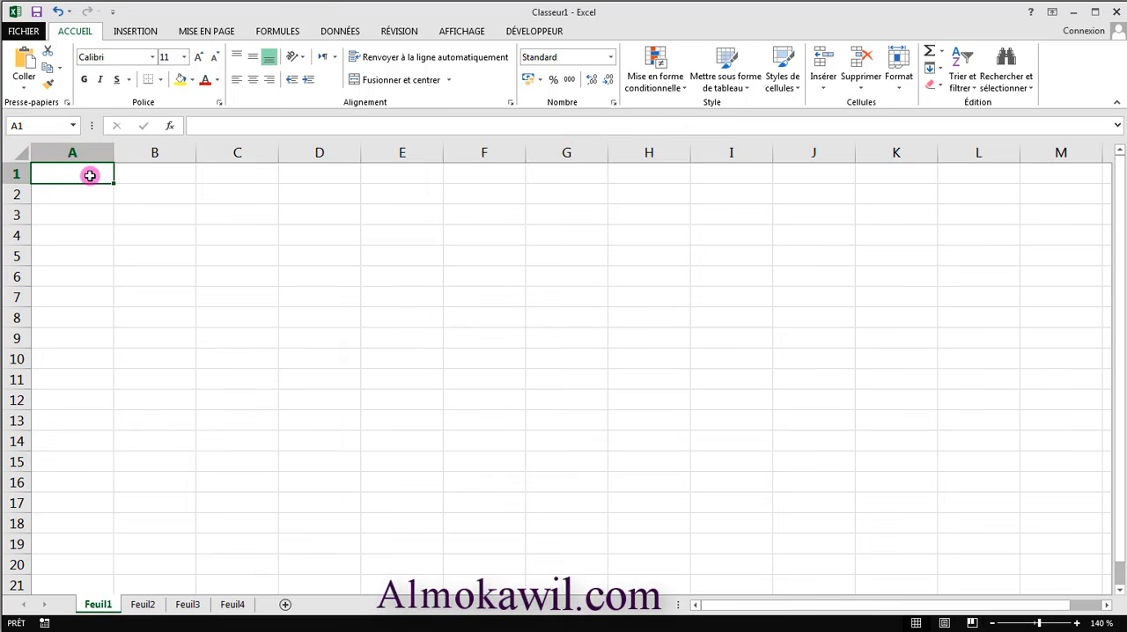
{"action": "type", "text": "1"}
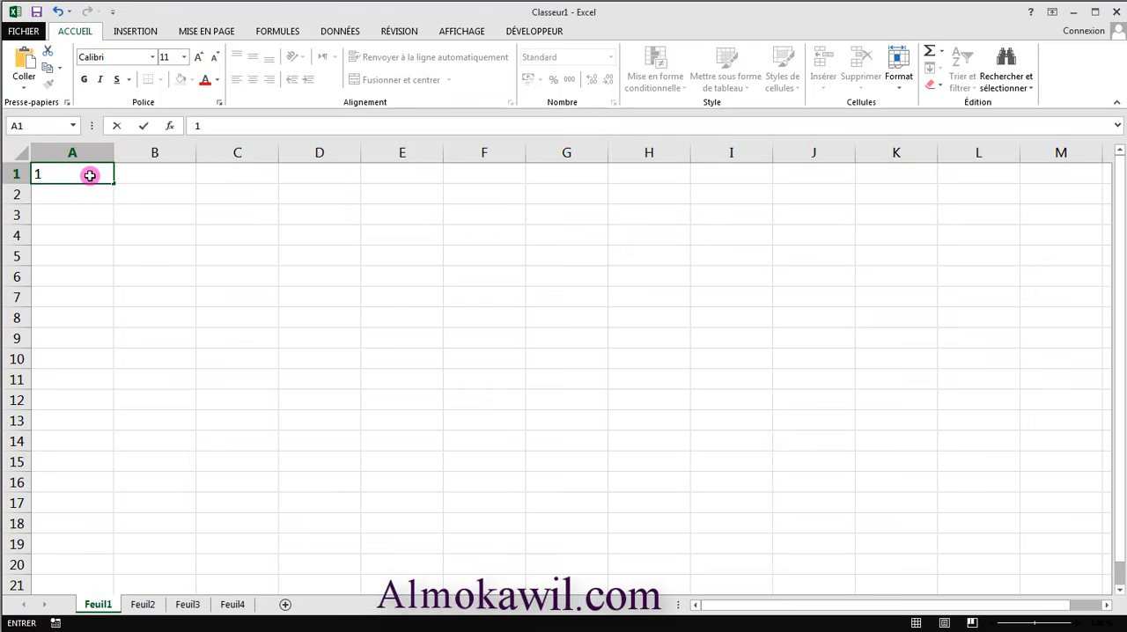
{"action": "left_click", "coordinate": [91, 219]}
{"action": "left_click", "coordinate": [97, 176]}
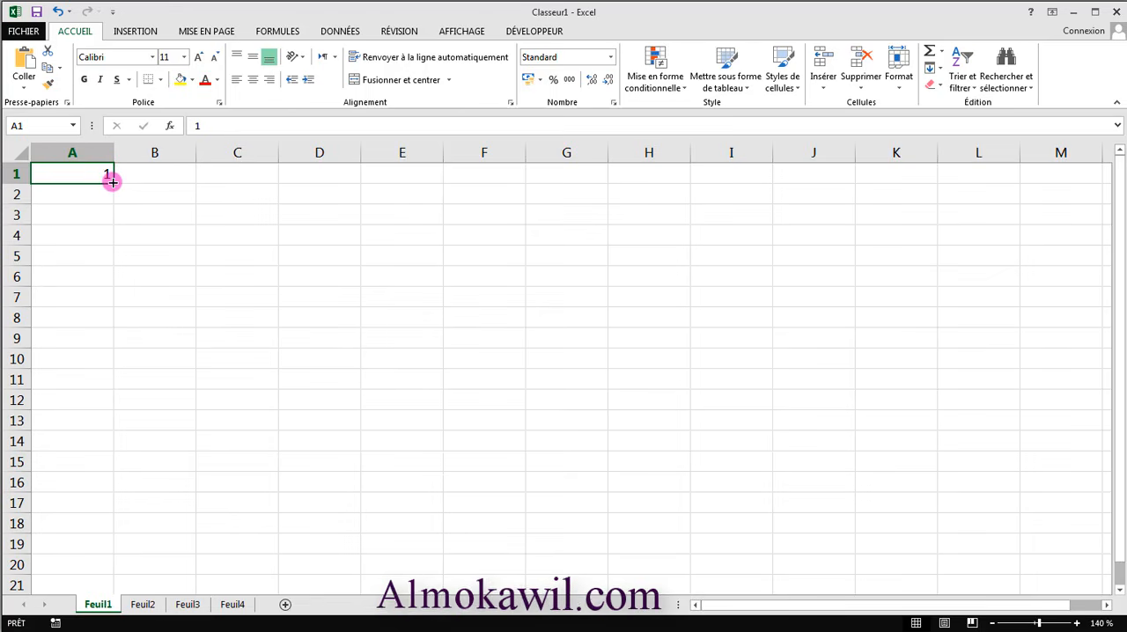
{"action": "left_click_drag", "start_coordinate": [113, 182], "coordinate": [85, 471]}
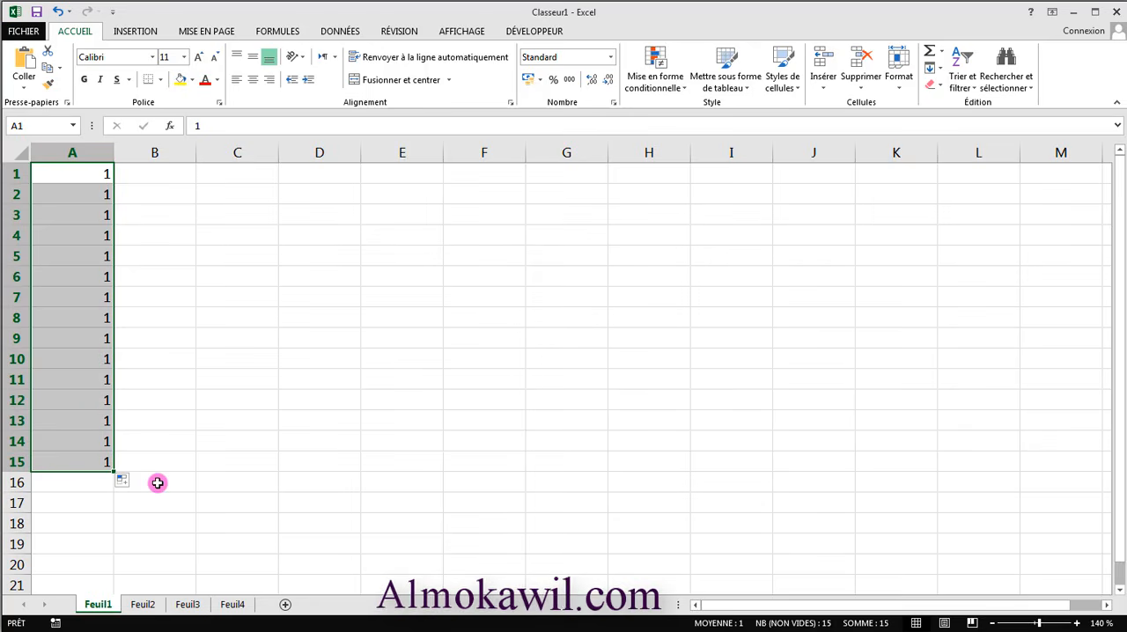
{"action": "left_click", "coordinate": [139, 240]}
- Enter 3 in cell B1 and 5 in B2, and select both cells as the start of a series
{"action": "left_click", "coordinate": [174, 175]}
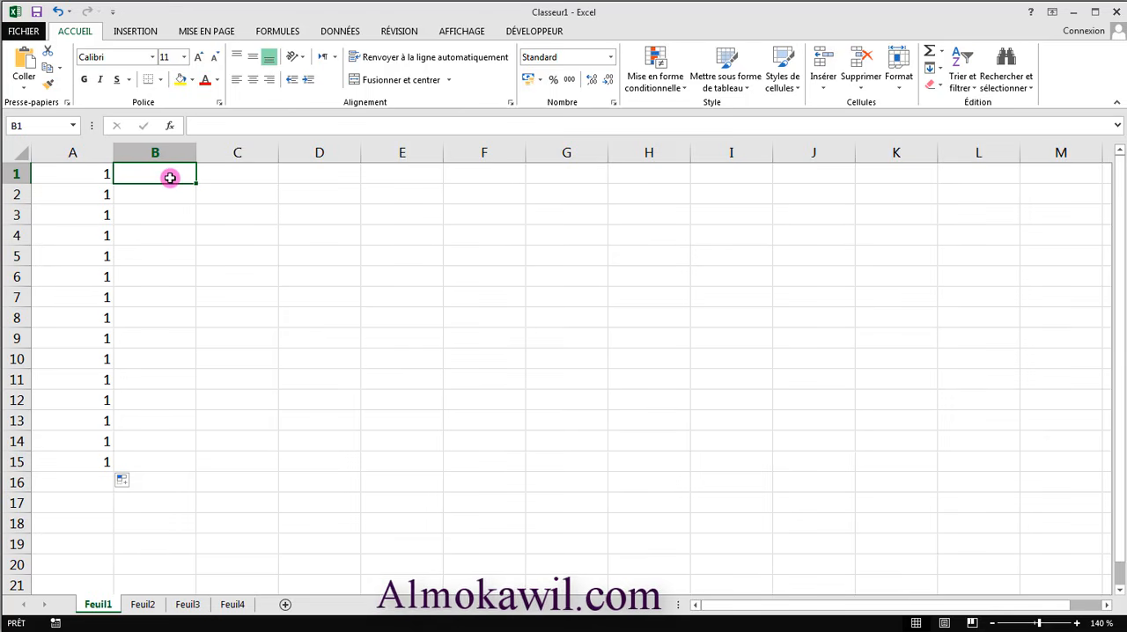
{"action": "type", "text": "3"}
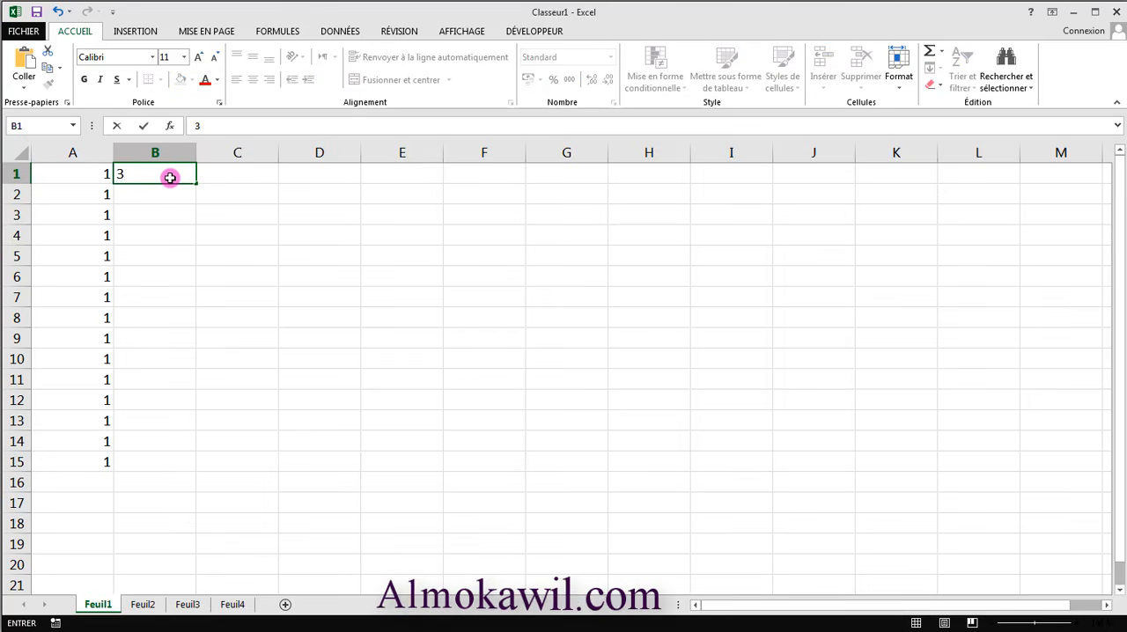
{"action": "key", "text": "Return"}
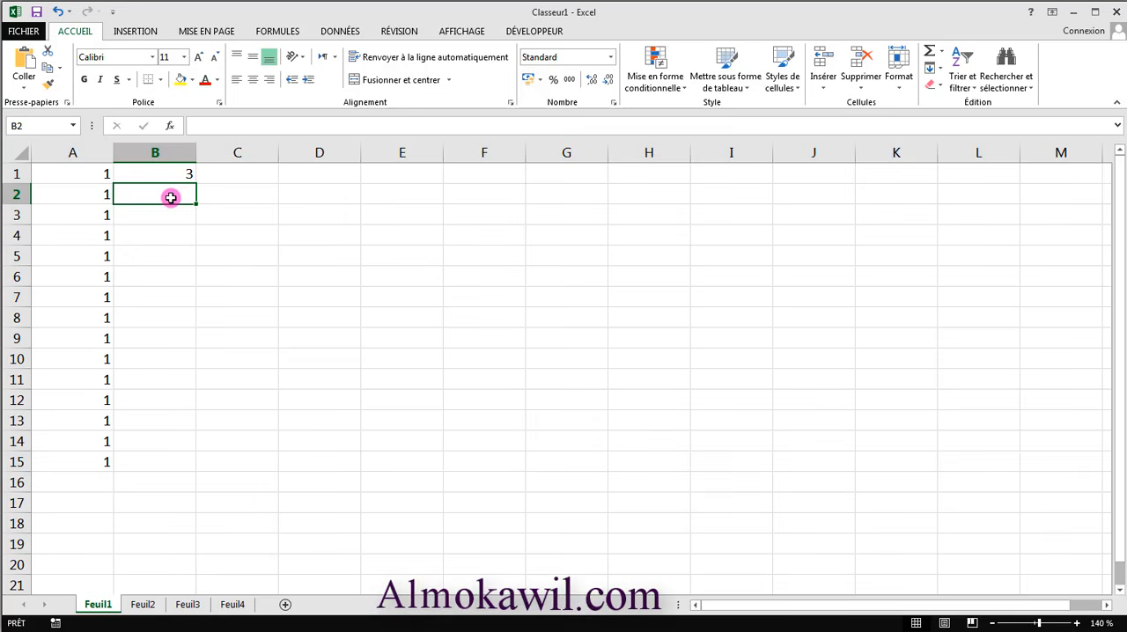
{"action": "type", "text": "5"}
{"action": "left_click", "coordinate": [168, 238]}
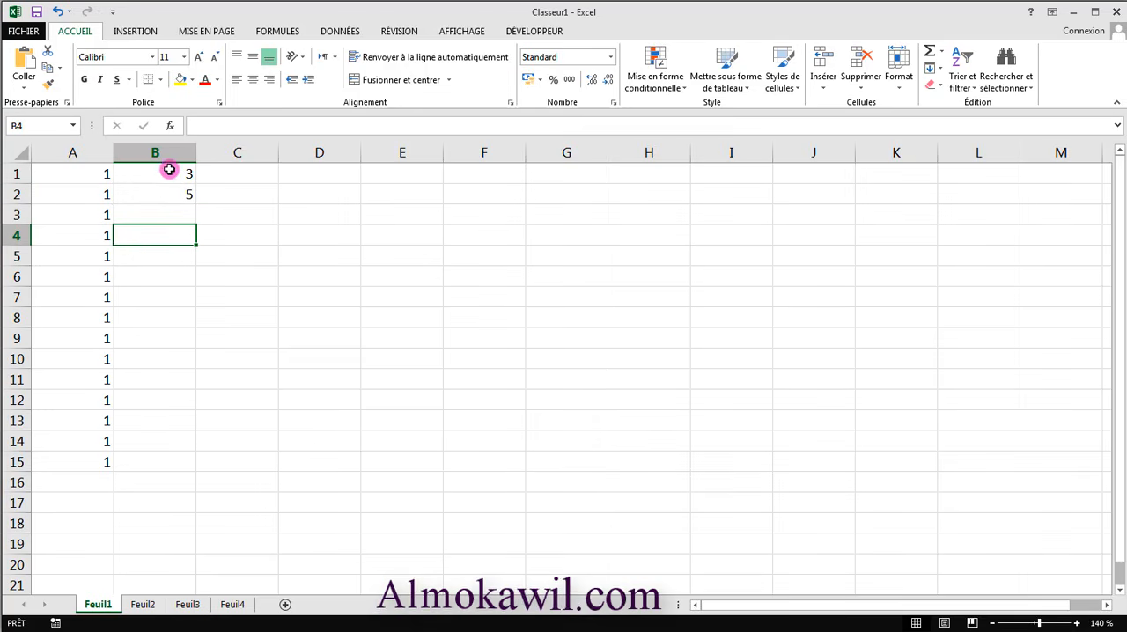
{"action": "left_click_drag", "start_coordinate": [172, 173], "coordinate": [171, 187]}
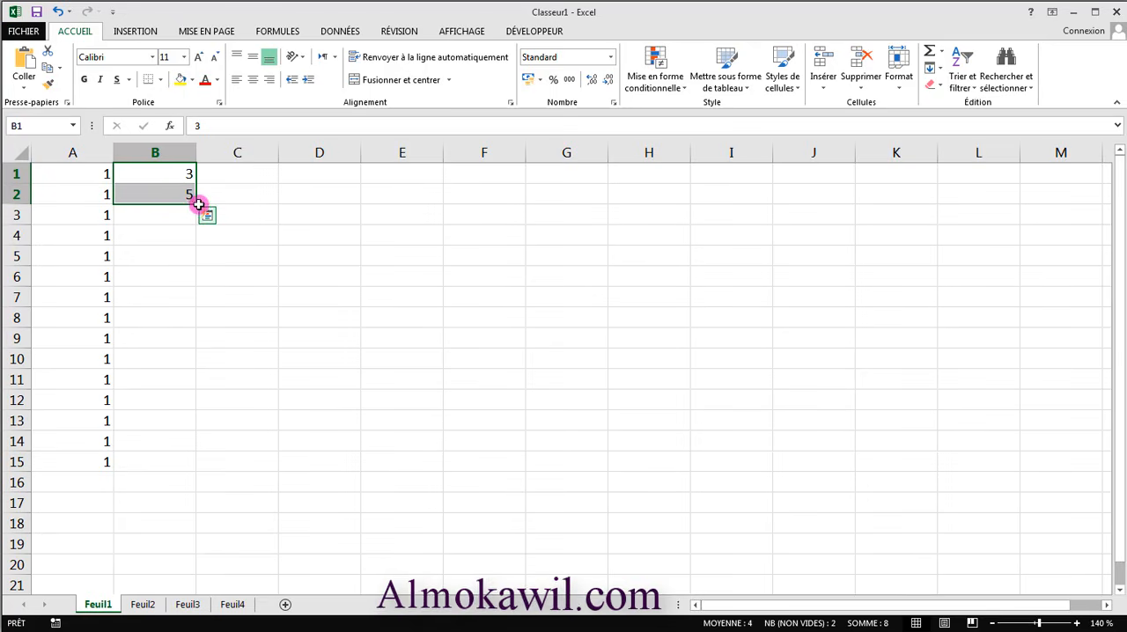
- Try extending the series in B1:B2 down to B15, and undo that fill
{"action": "left_click_drag", "start_coordinate": [197, 207], "coordinate": [180, 475]}
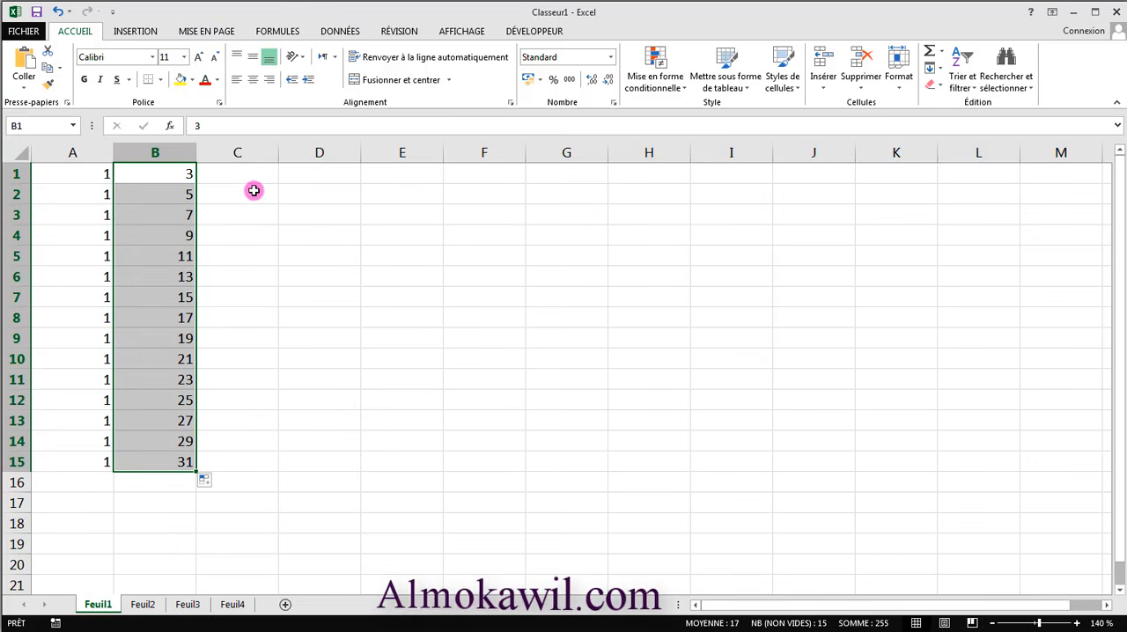
{"action": "left_click", "coordinate": [187, 254]}
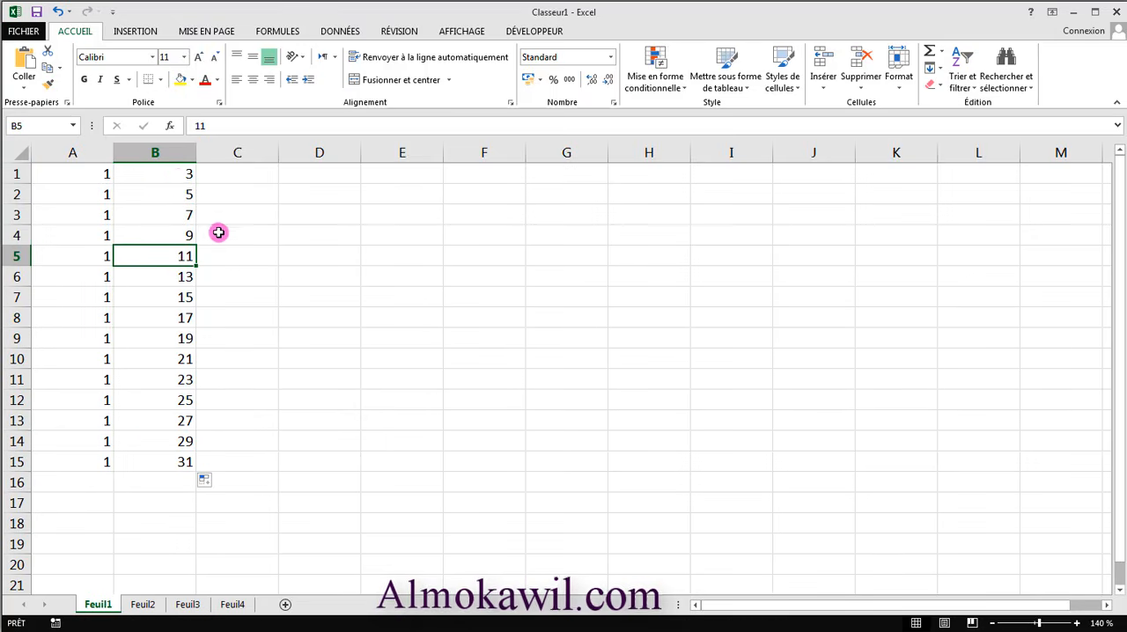
{"action": "left_click", "coordinate": [178, 176]}
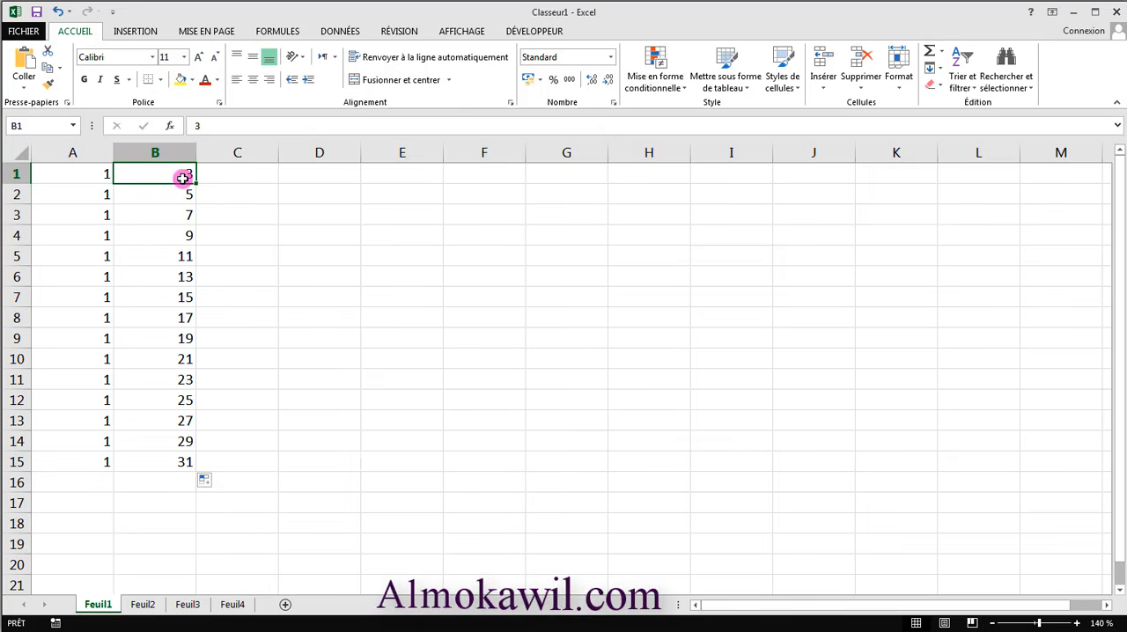
{"action": "key", "text": "ctrl+z"}
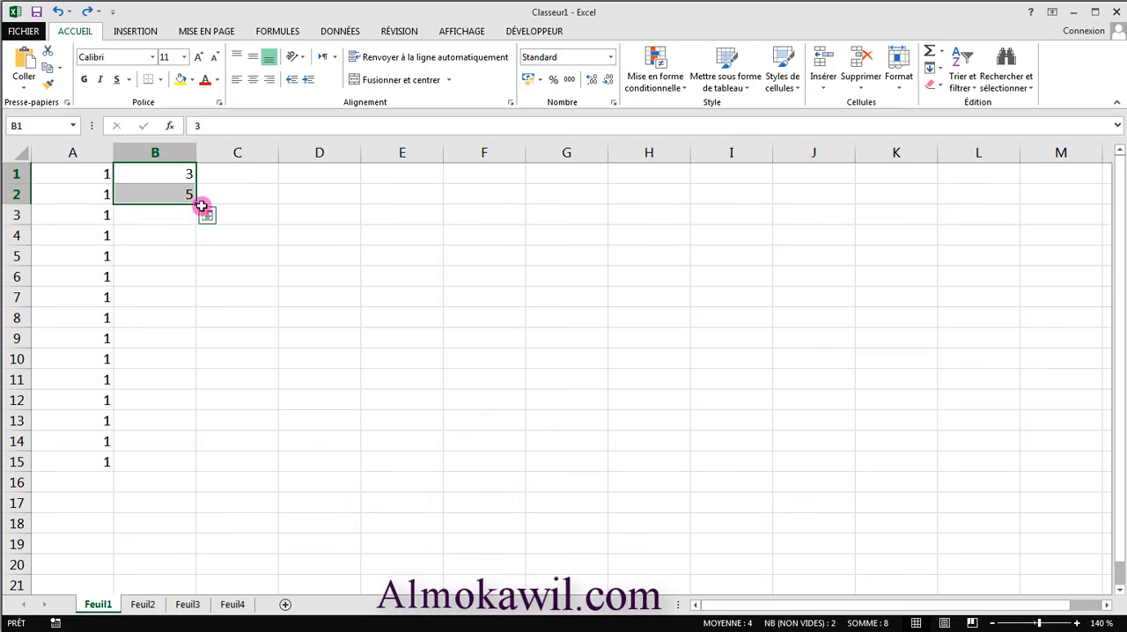
- Fill the series starting with 3 and 5 down column B to B15
{"action": "left_click_drag", "start_coordinate": [197, 205], "coordinate": [182, 466]}
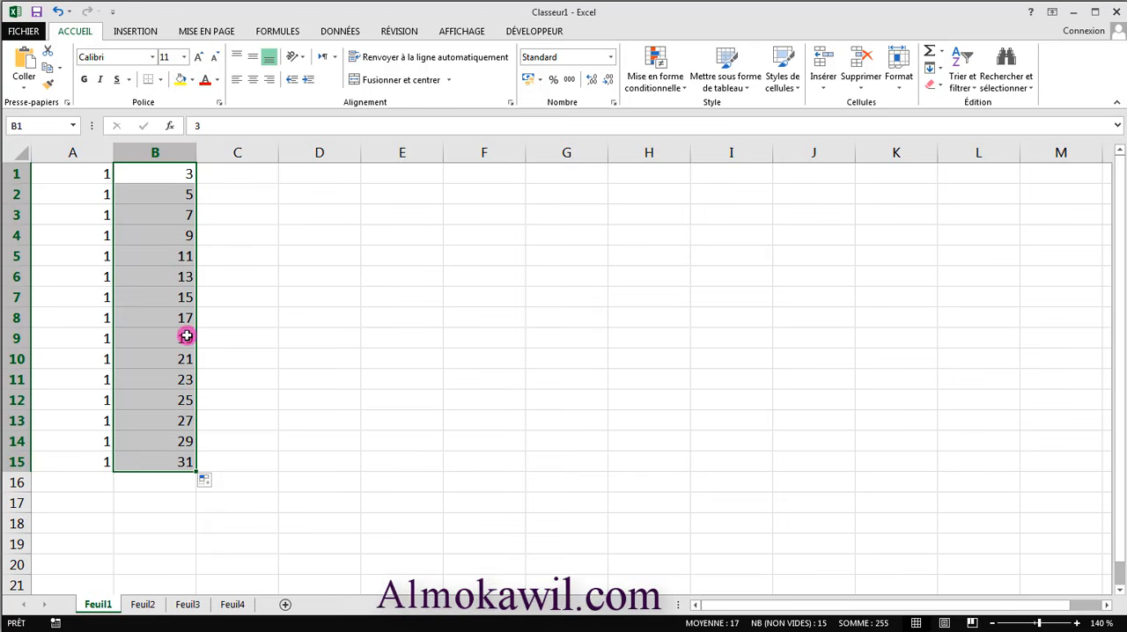
- Enter 10 in cell C1 and 20 in C2, and extend the series down to C15
{"action": "left_click", "coordinate": [242, 173]}
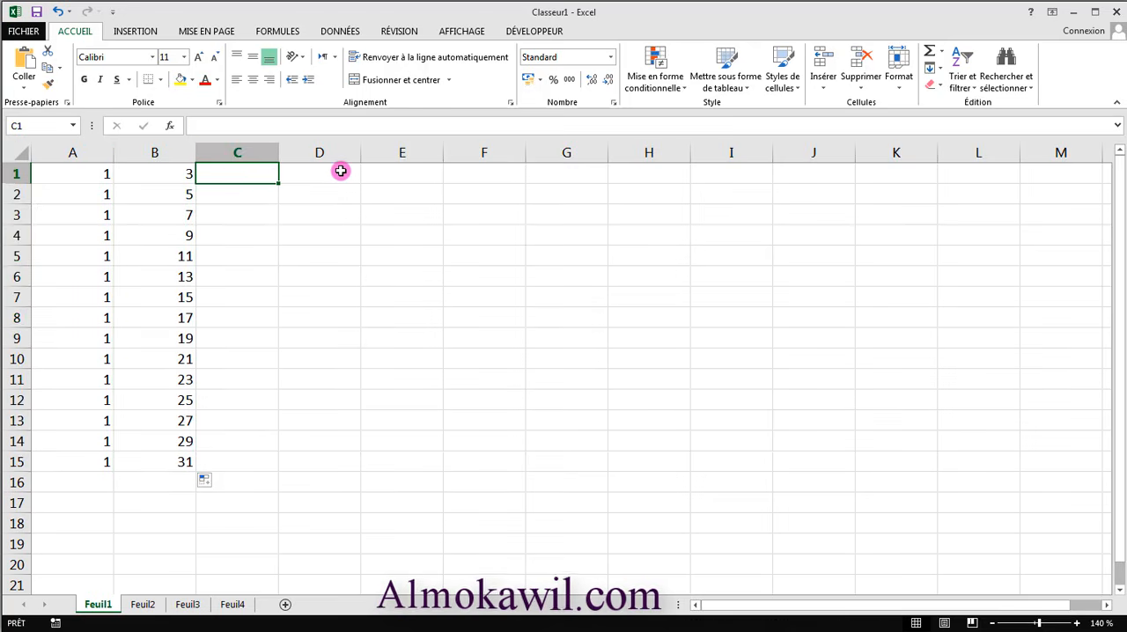
{"action": "type", "text": "10"}
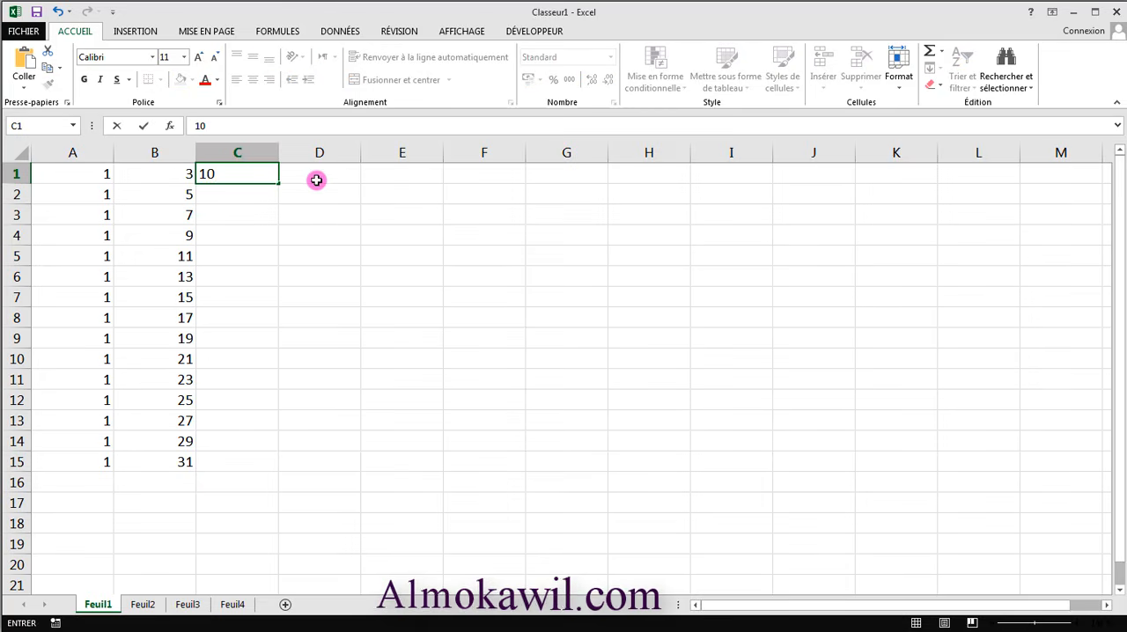
{"action": "left_click", "coordinate": [252, 194]}
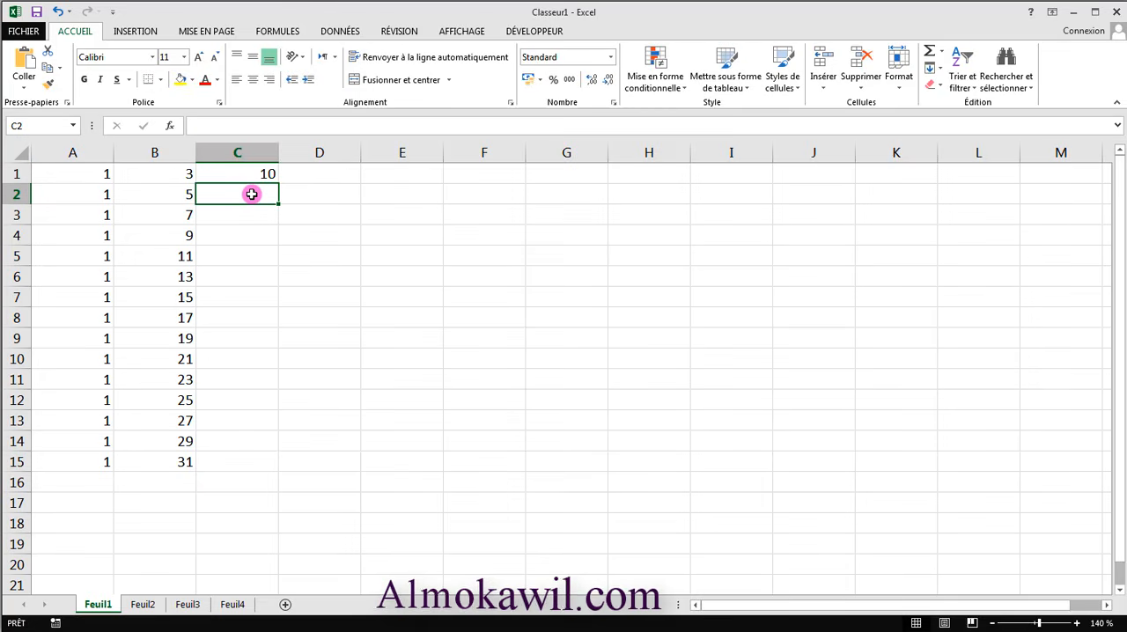
{"action": "type", "text": "20"}
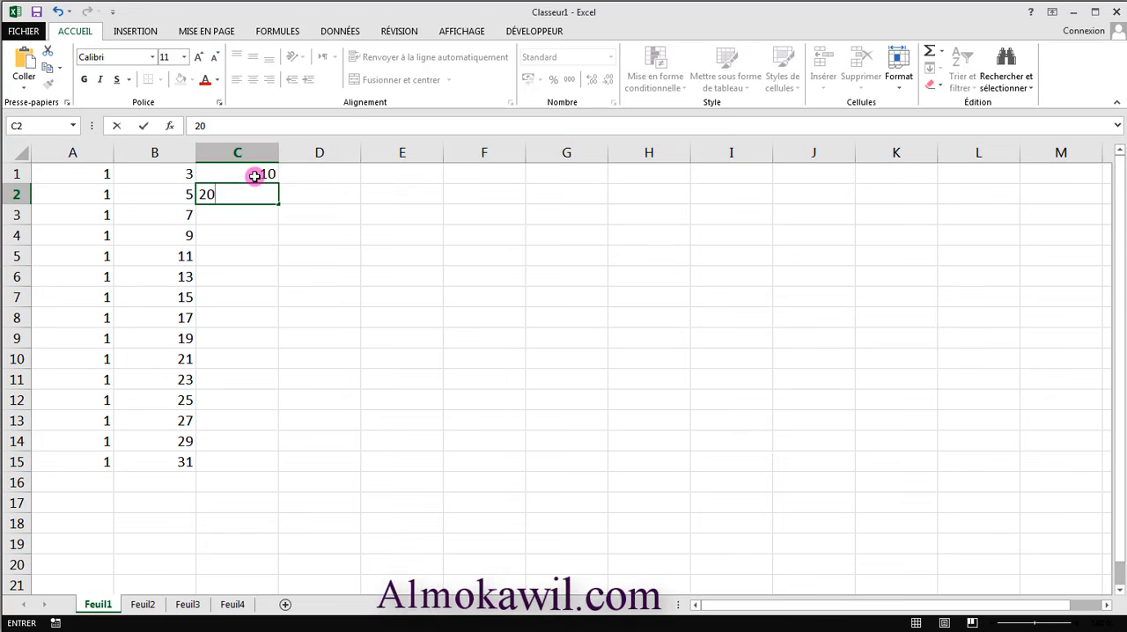
{"action": "left_click_drag", "start_coordinate": [249, 174], "coordinate": [244, 188]}
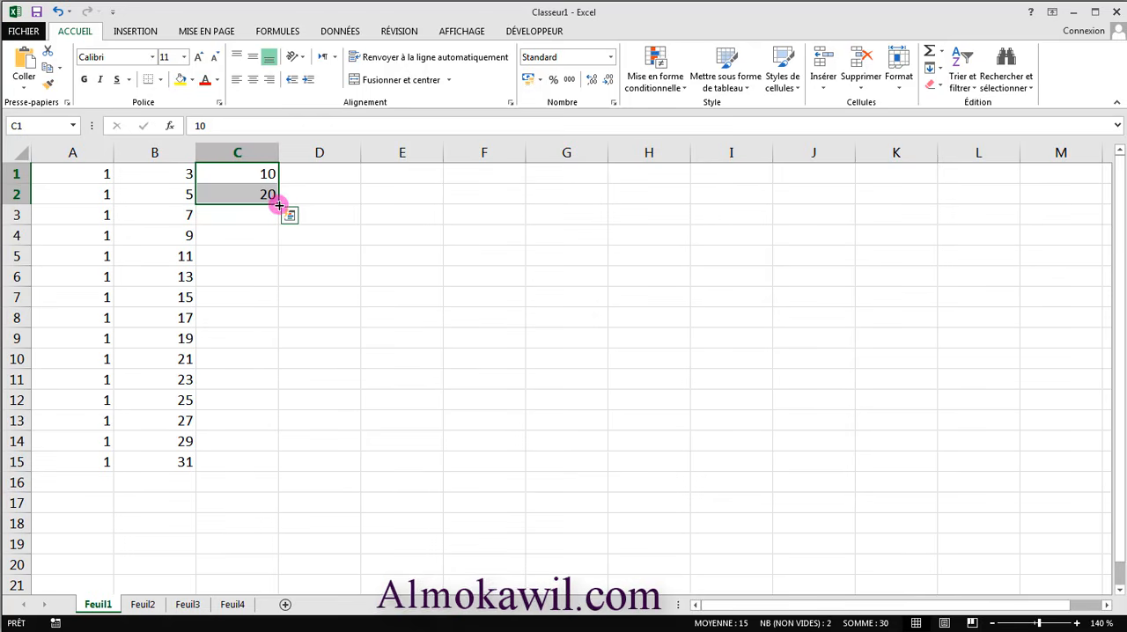
{"action": "left_click_drag", "start_coordinate": [279, 205], "coordinate": [267, 473]}
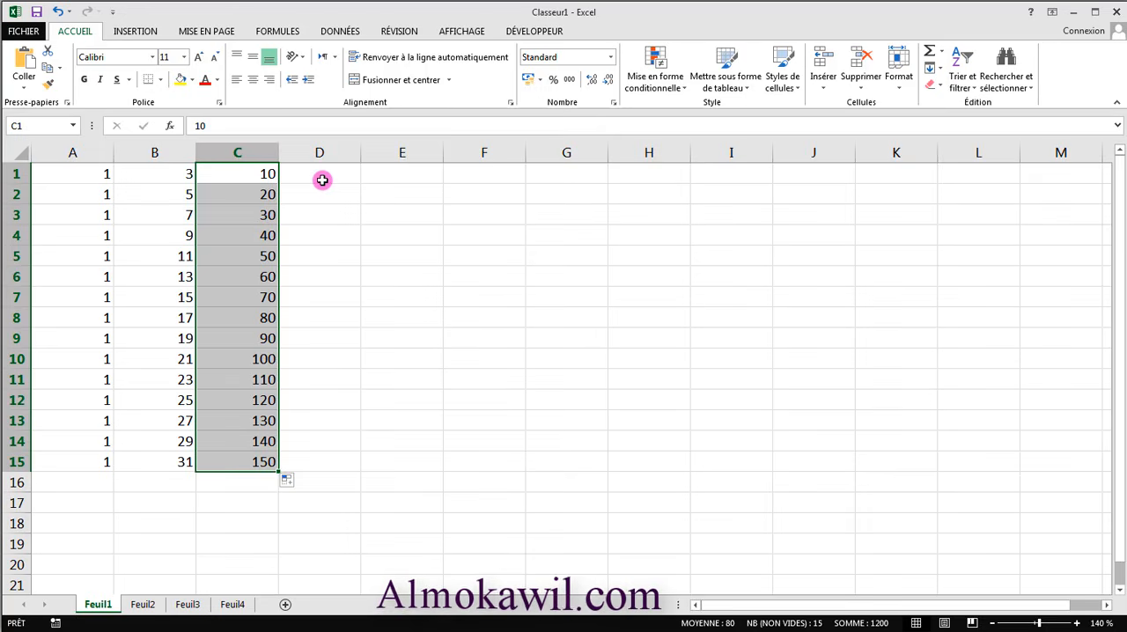
- Enter 100 in cell D1 and 90 in D2, and extend the decreasing series down to D15
{"action": "left_click", "coordinate": [321, 180]}
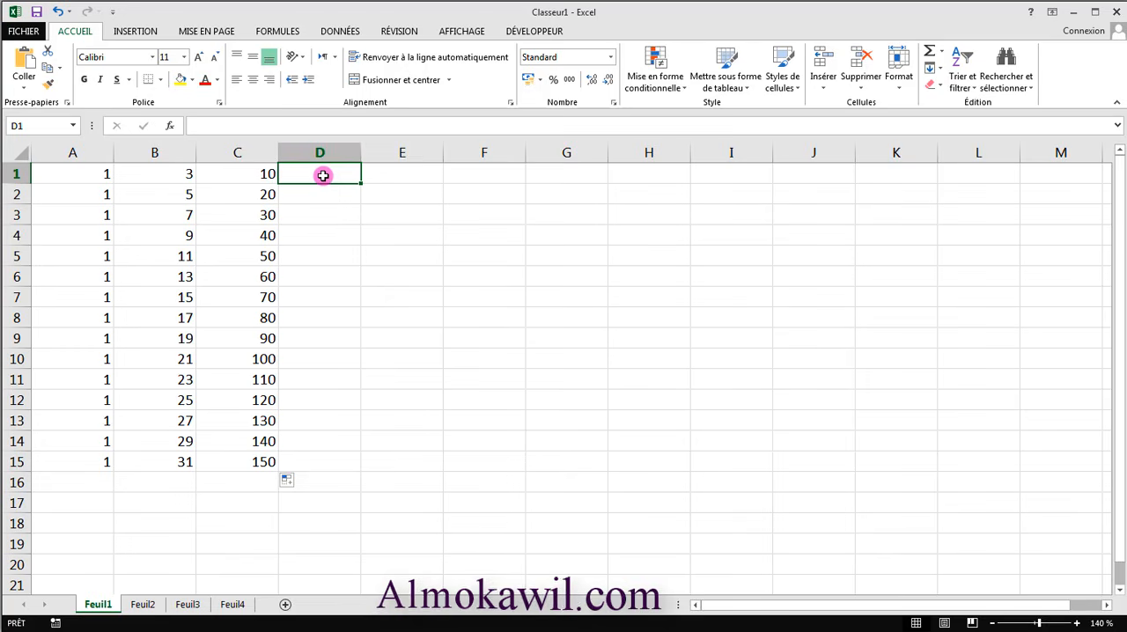
{"action": "type", "text": "100"}
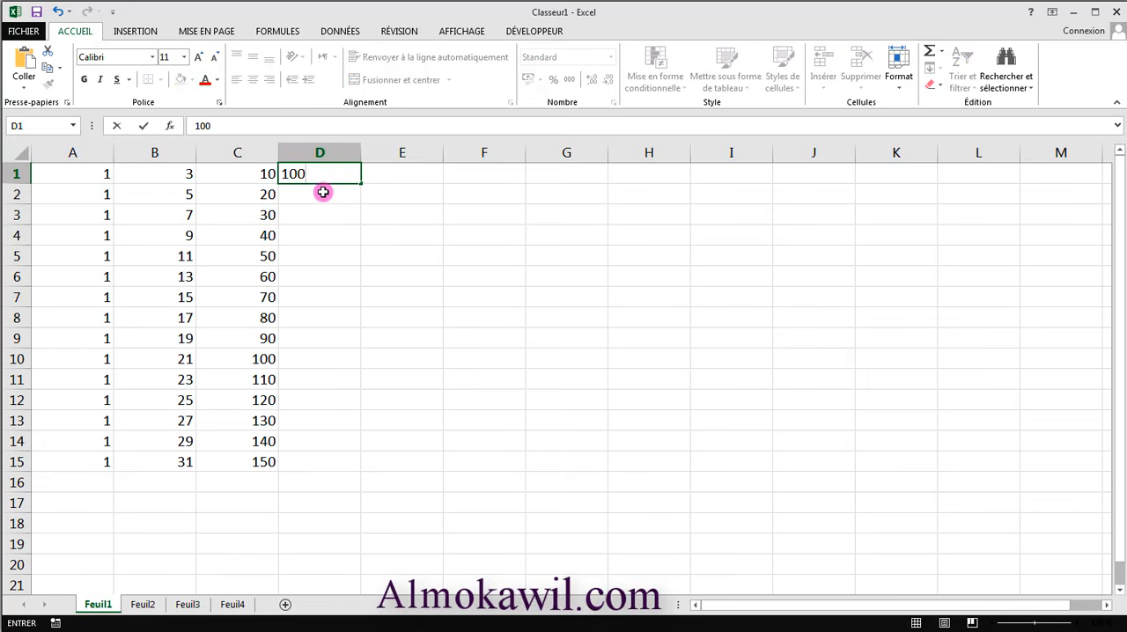
{"action": "left_click", "coordinate": [323, 192]}
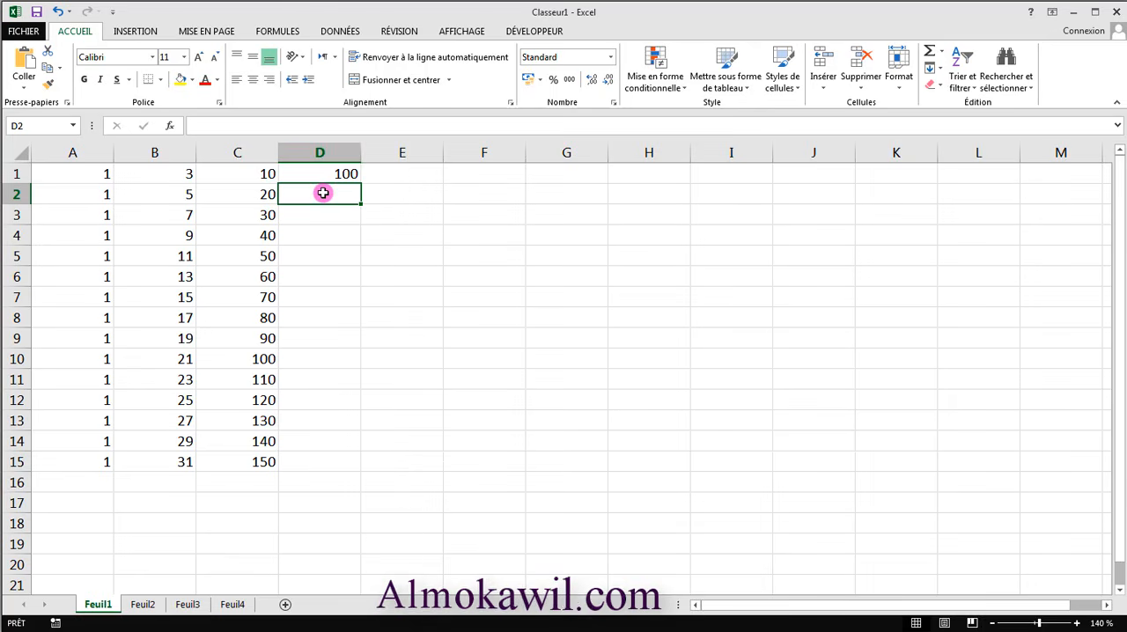
{"action": "type", "text": "90"}
{"action": "left_click", "coordinate": [366, 256]}
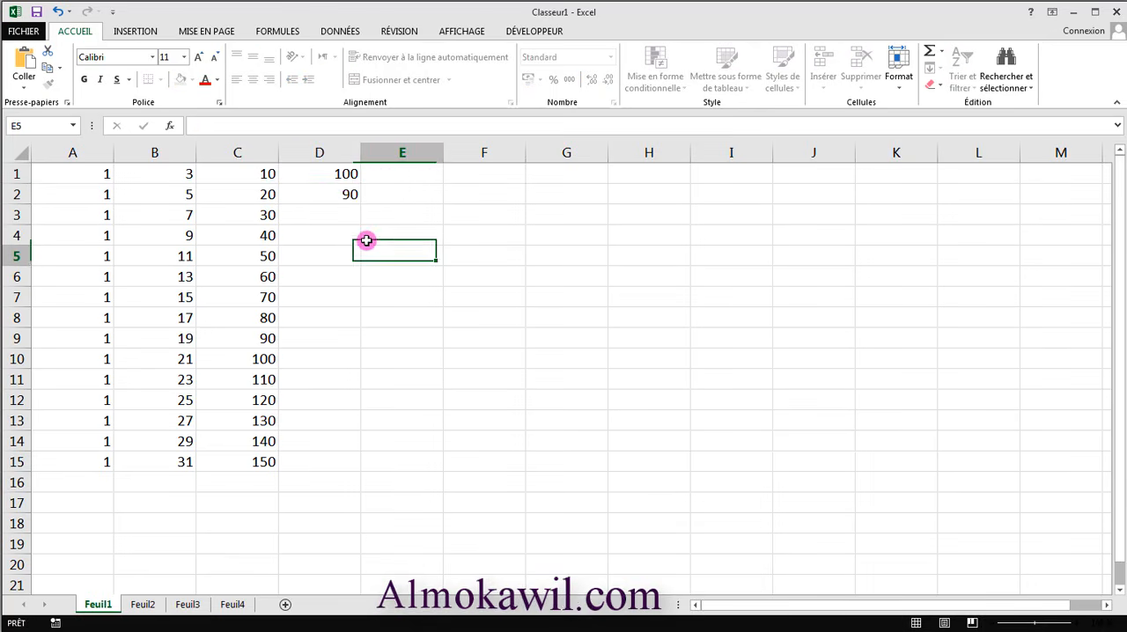
{"action": "left_click_drag", "start_coordinate": [343, 175], "coordinate": [340, 194]}
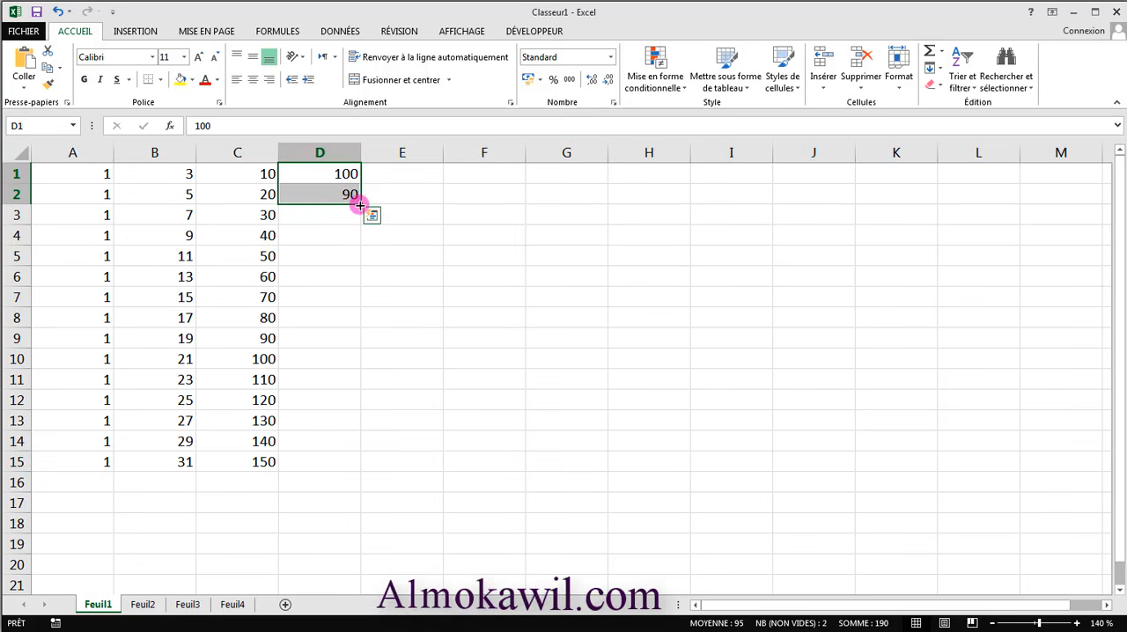
{"action": "left_click_drag", "start_coordinate": [360, 205], "coordinate": [338, 473]}
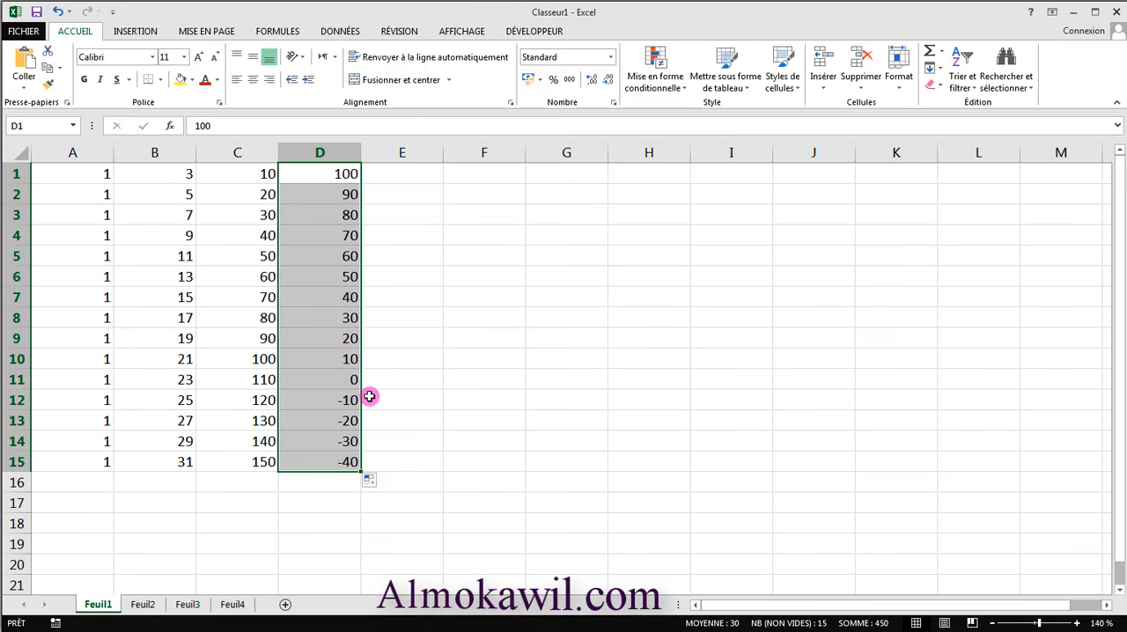
{"action": "left_click", "coordinate": [447, 438]}
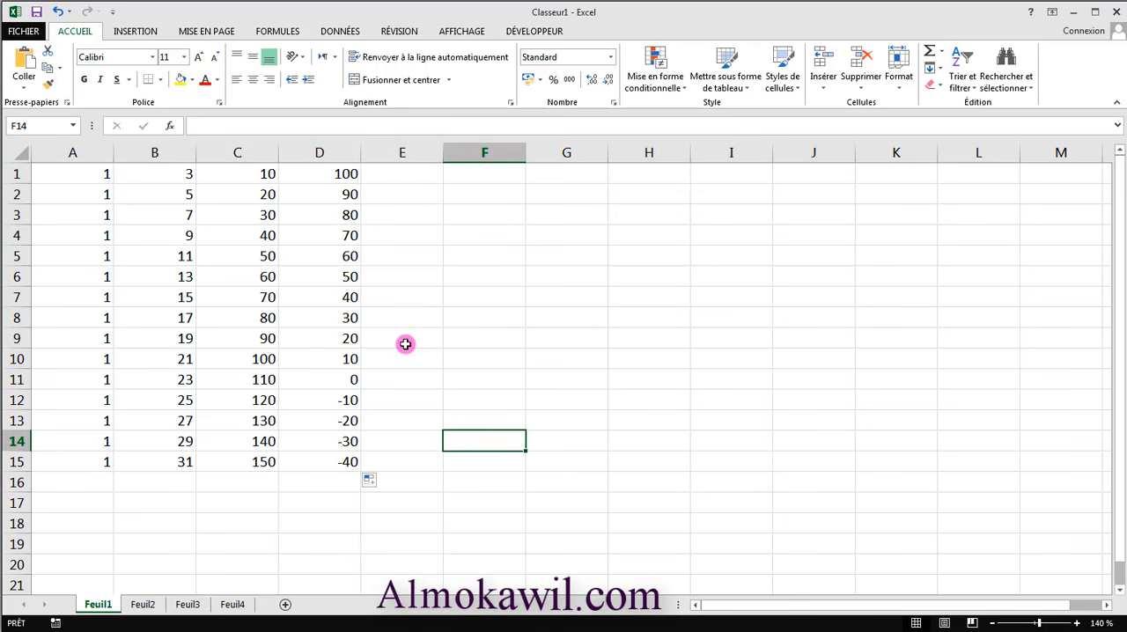
- Enter the formula =C1+D1 in cell E1 to add the first values of columns C and D
{"action": "left_click", "coordinate": [424, 177]}
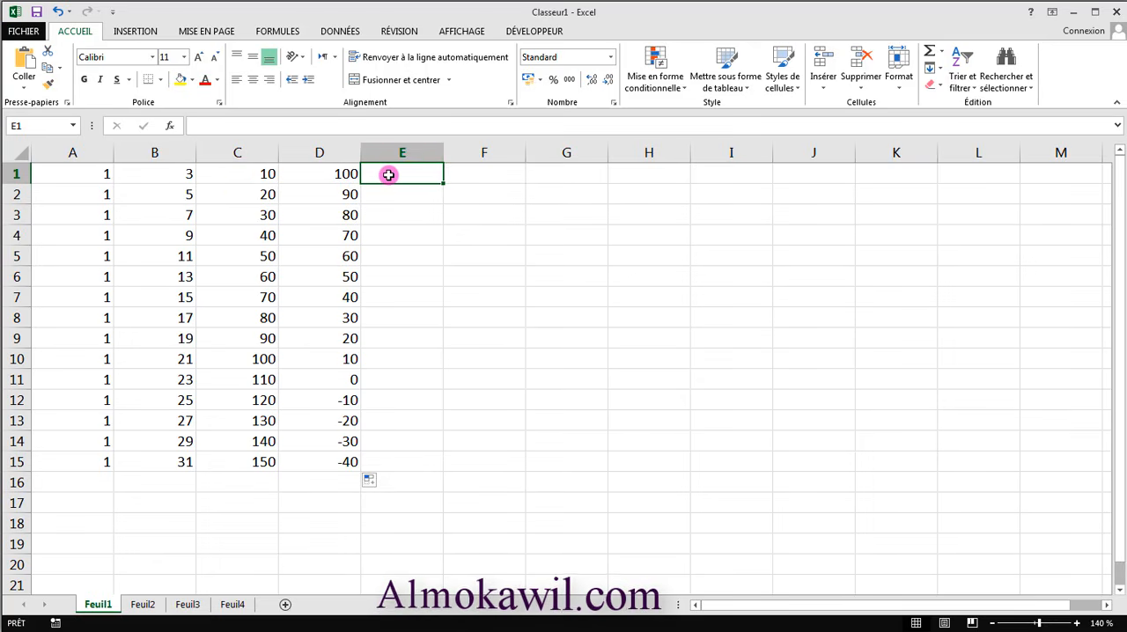
{"action": "type", "text": "="}
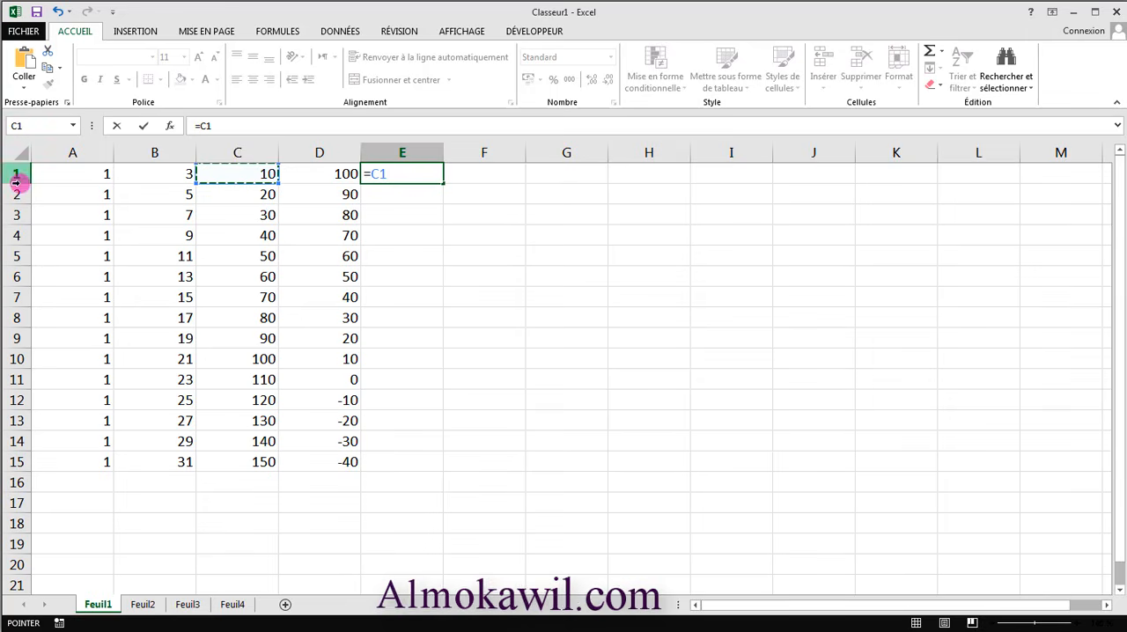
{"action": "type", "text": "+"}
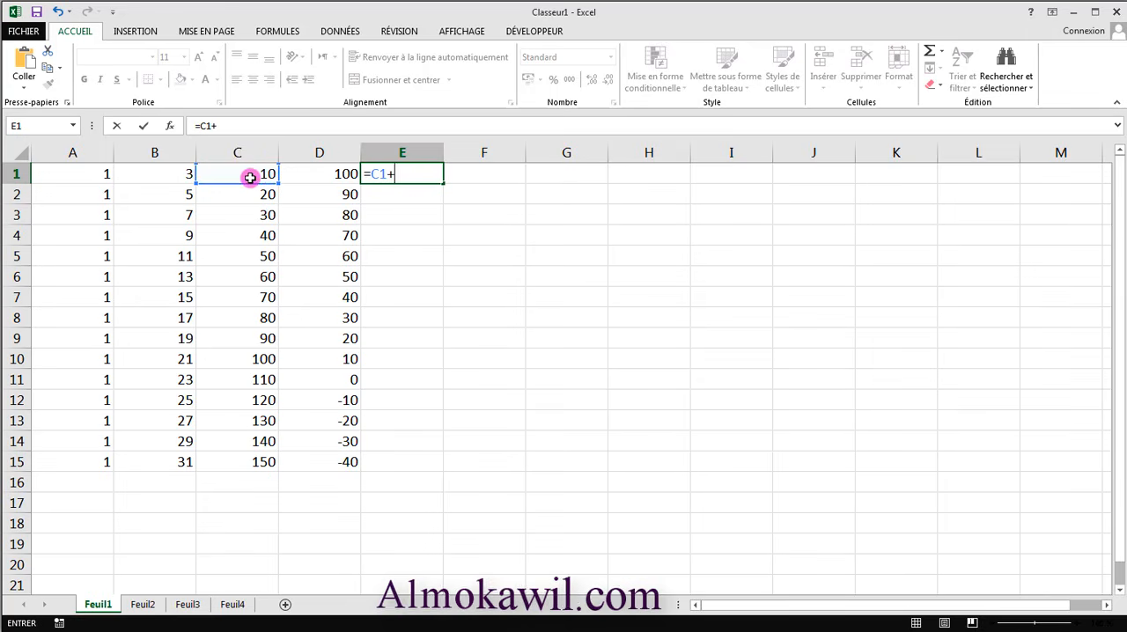
{"action": "left_click", "coordinate": [320, 174]}
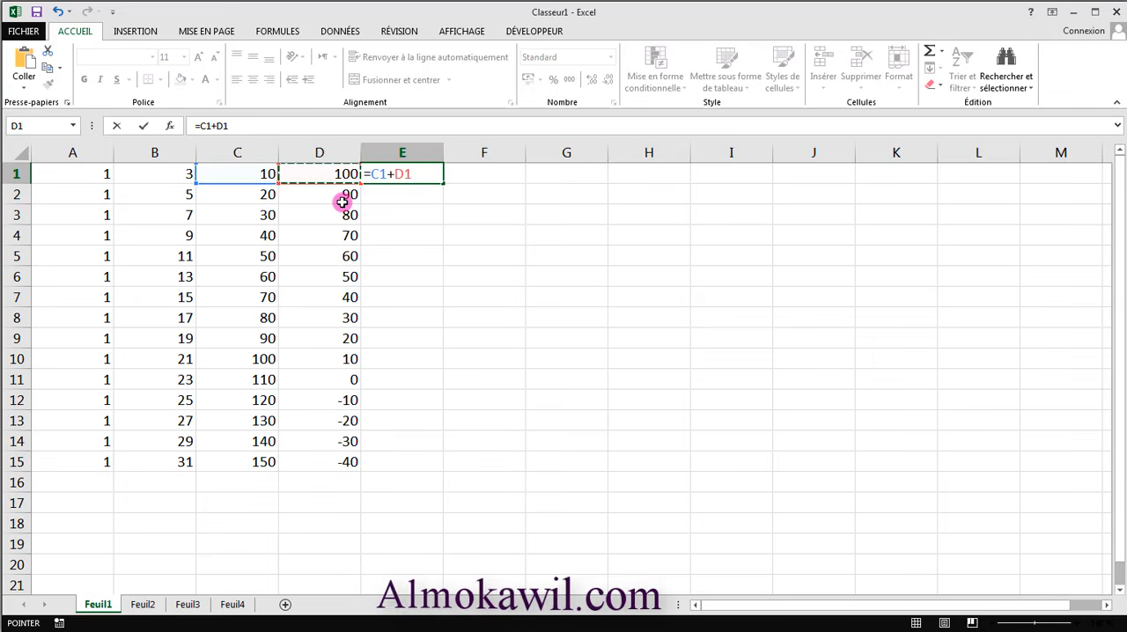
{"action": "key", "text": "Return"}
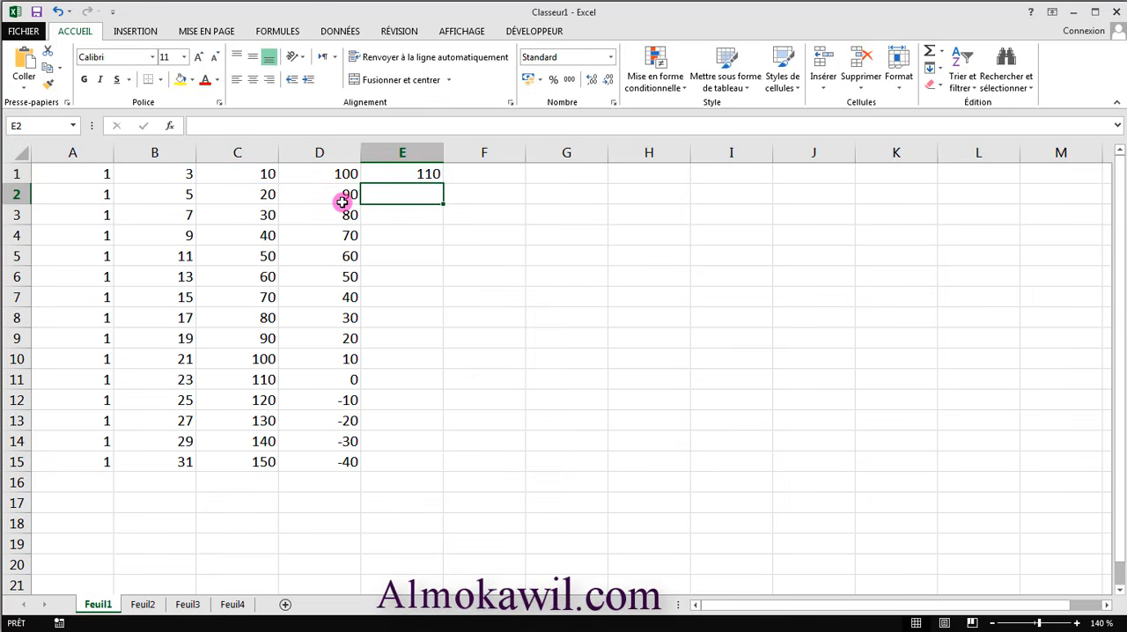
- Extend the addition formula in E1 down to E15 and check the source values in columns C and D
{"action": "left_click", "coordinate": [401, 174]}
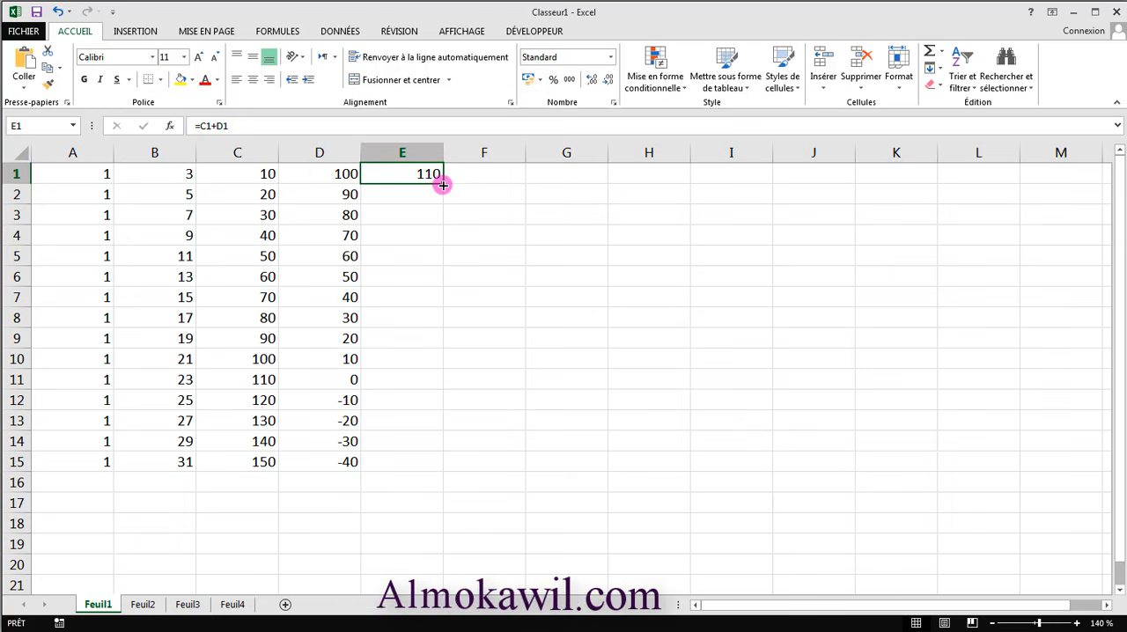
{"action": "left_click_drag", "start_coordinate": [442, 183], "coordinate": [422, 476]}
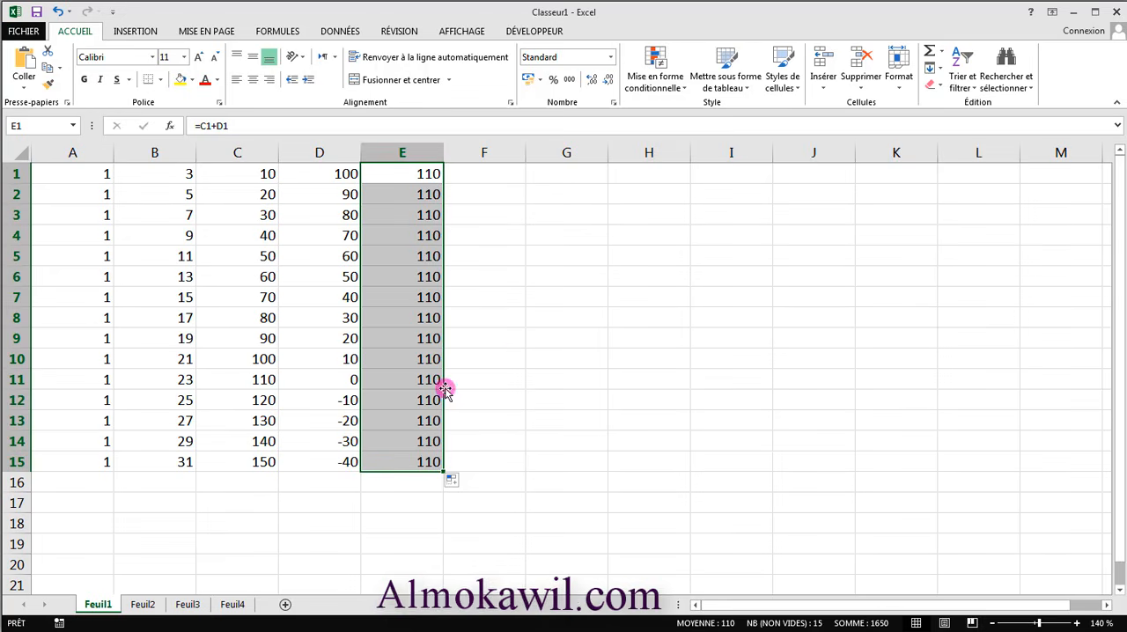
{"action": "left_click", "coordinate": [346, 199]}
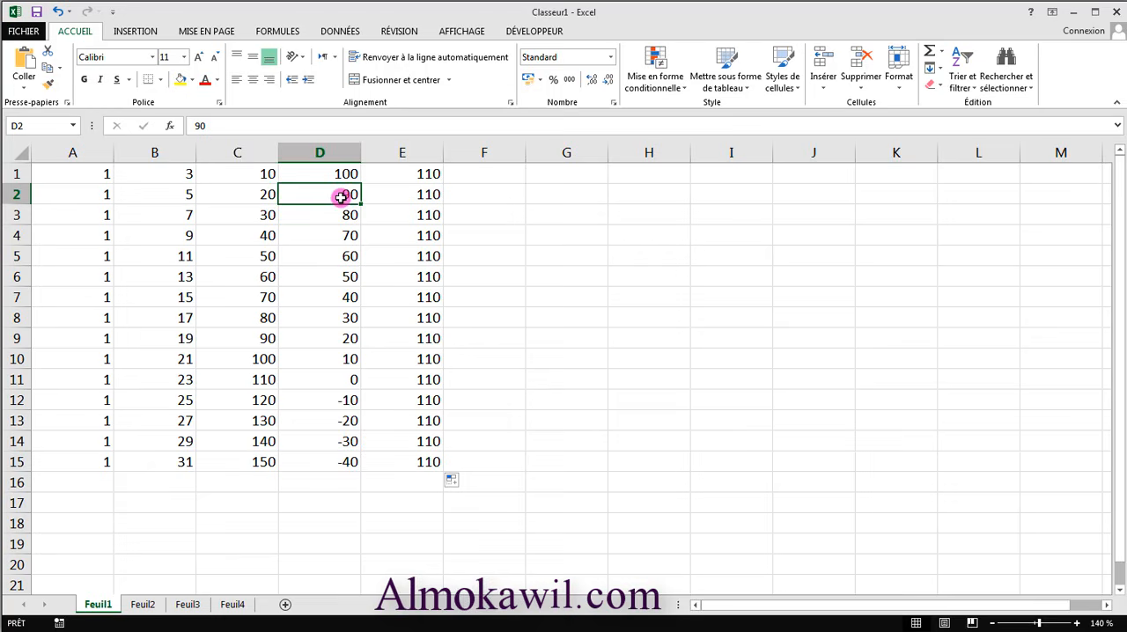
{"action": "left_click", "coordinate": [264, 196]}
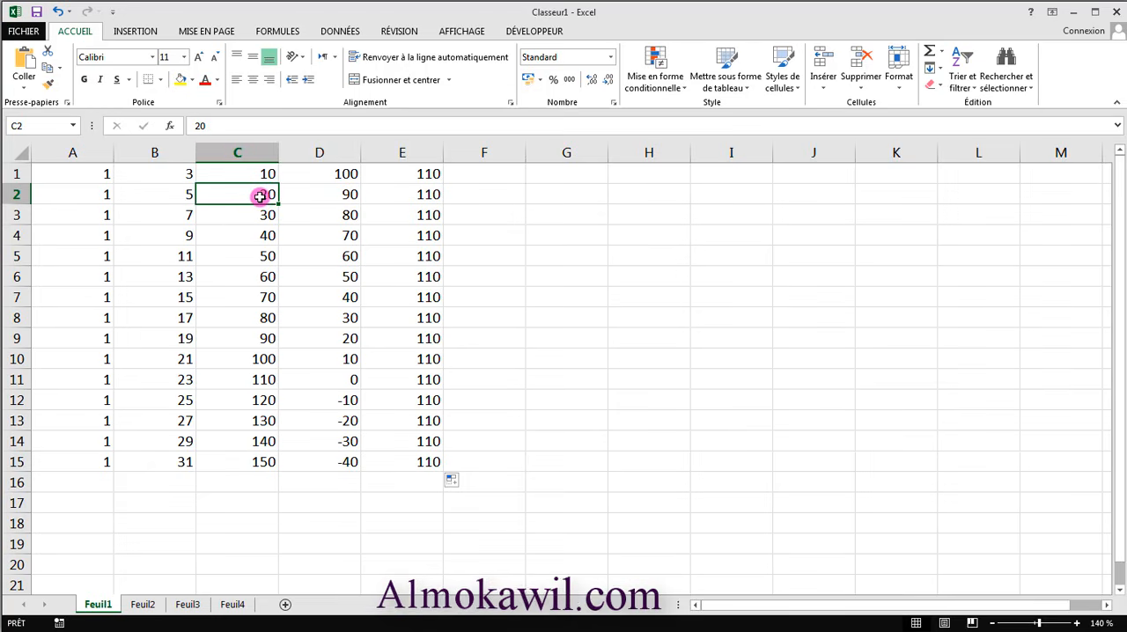
{"action": "left_click", "coordinate": [340, 215]}
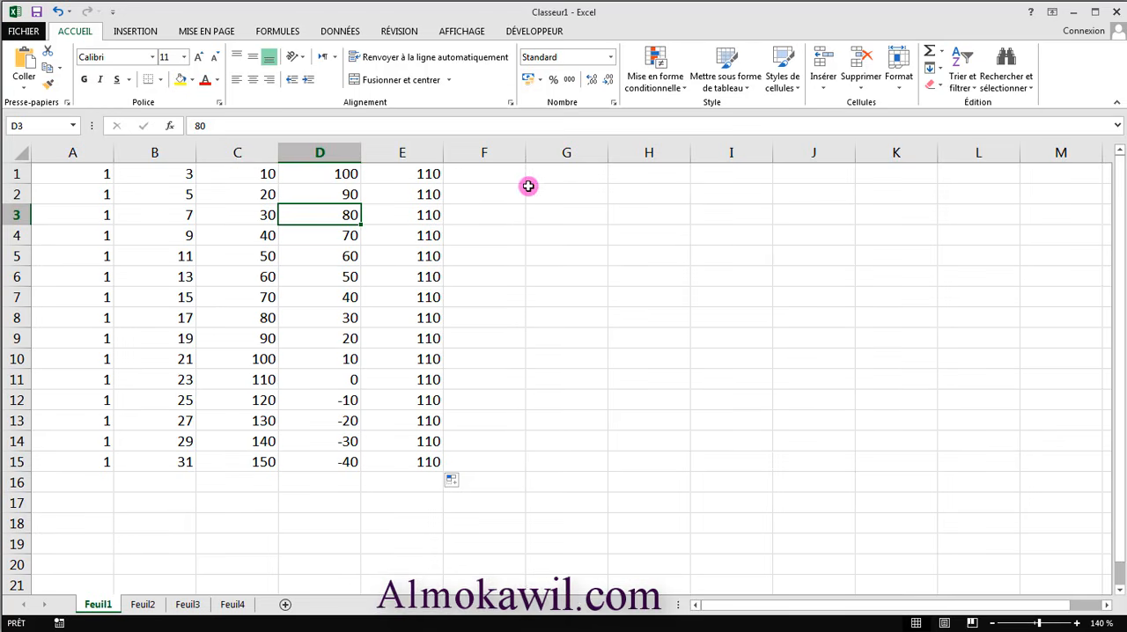
- Enter 25 in cell G1 and 27 in G2, and extend the series down to G15
{"action": "left_click", "coordinate": [566, 179]}
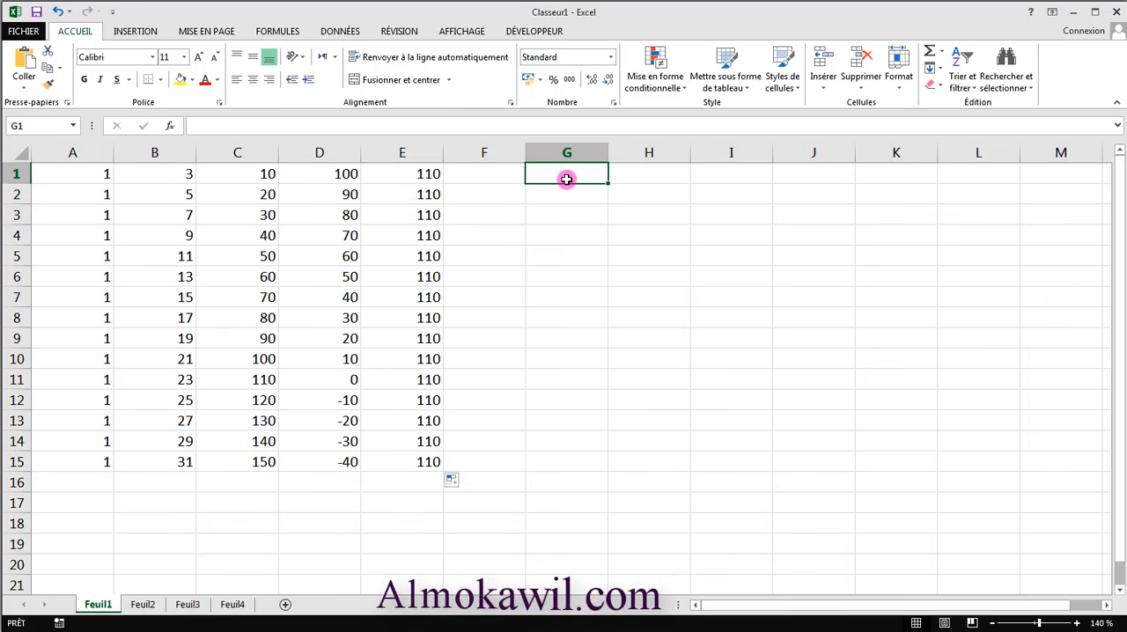
{"action": "type", "text": "25"}
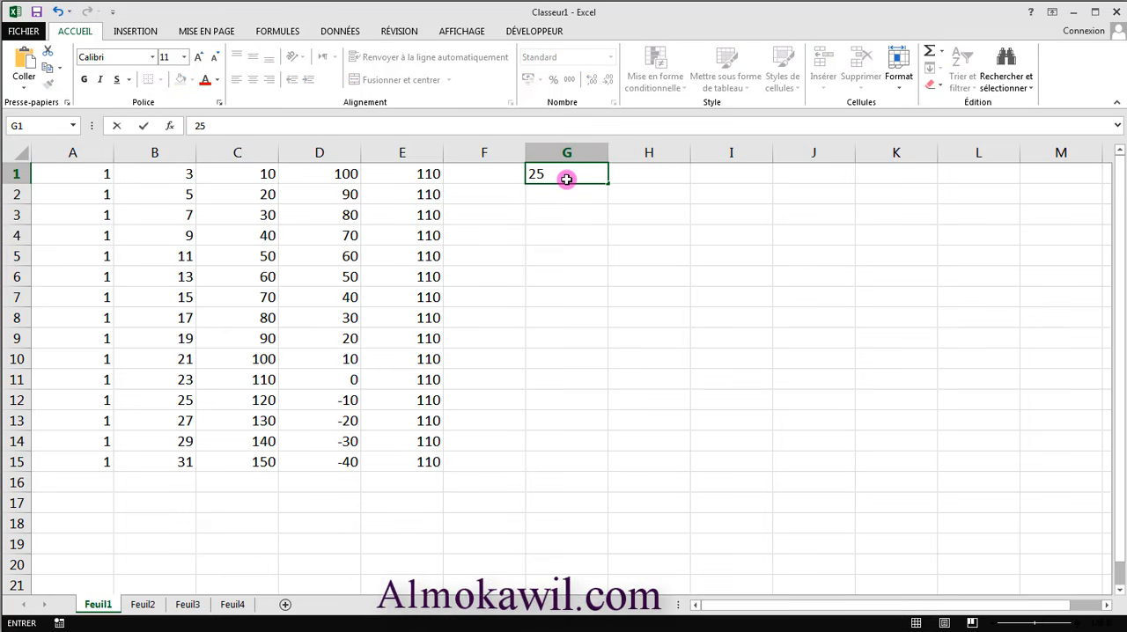
{"action": "left_click", "coordinate": [563, 200]}
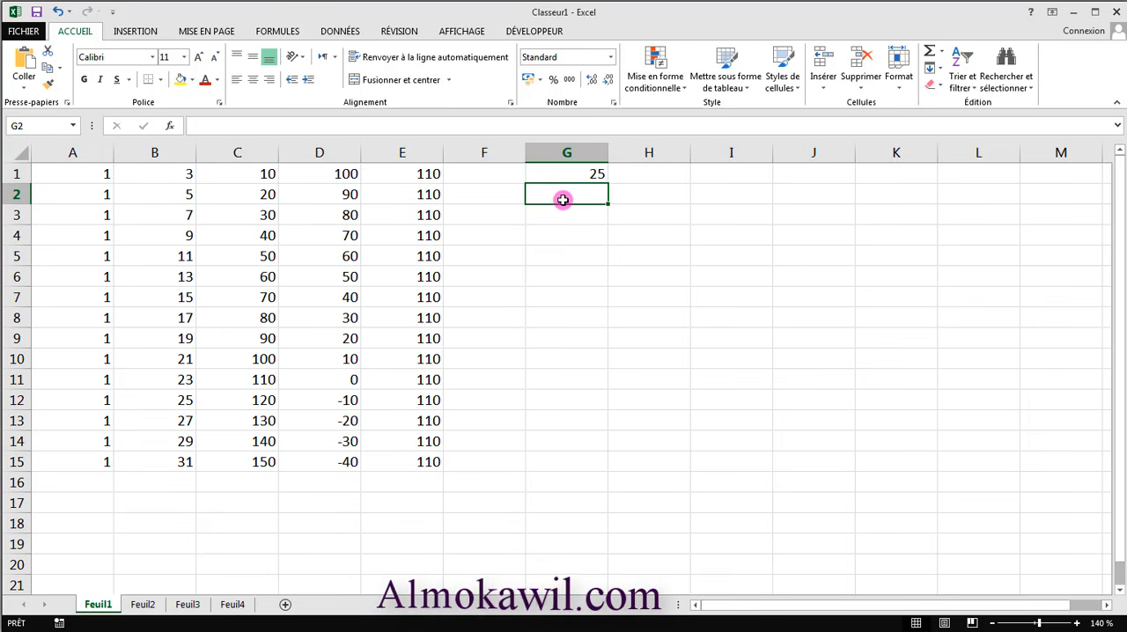
{"action": "type", "text": "27"}
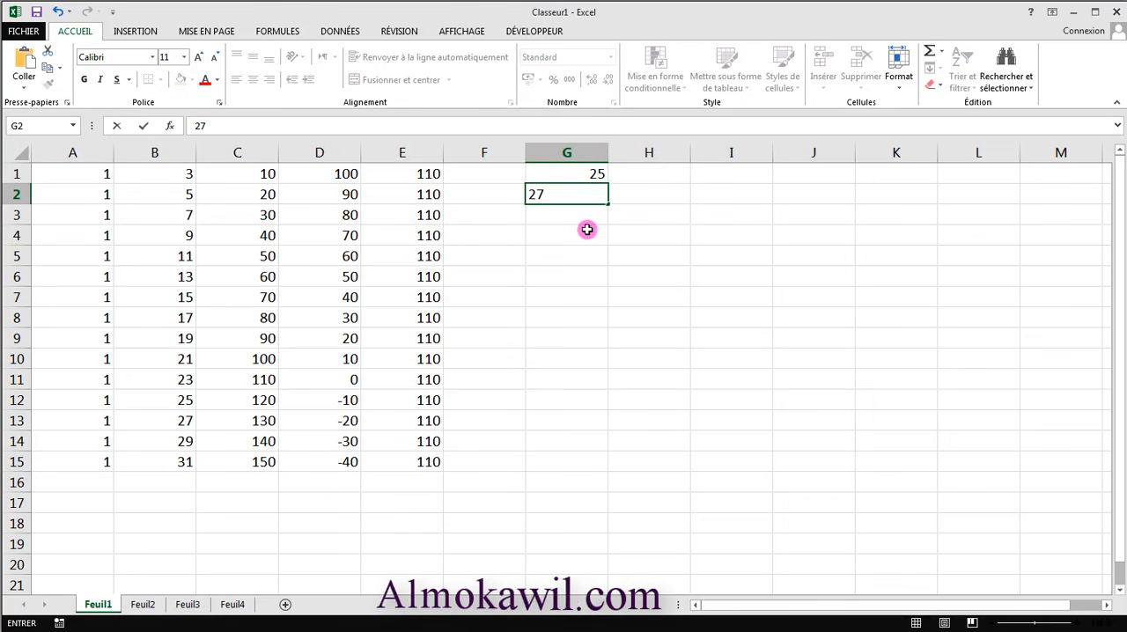
{"action": "left_click", "coordinate": [588, 256]}
{"action": "left_click_drag", "start_coordinate": [583, 174], "coordinate": [587, 470]}
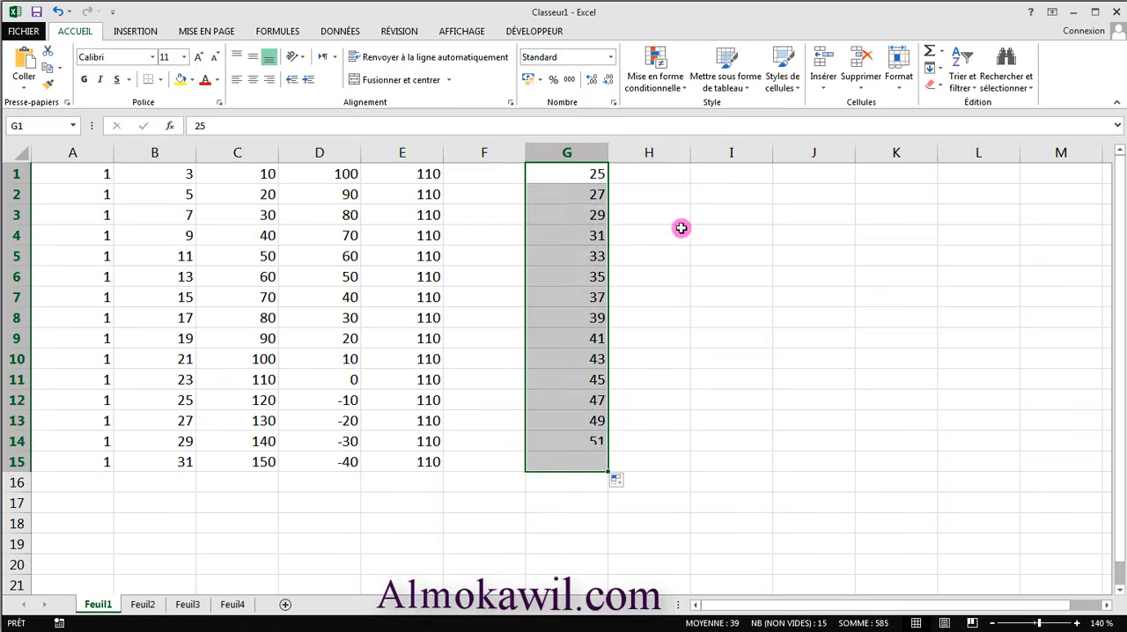
- Enter 10 in cell H1 and 20 in H2, and extend the series down to H15
{"action": "left_click", "coordinate": [664, 176]}
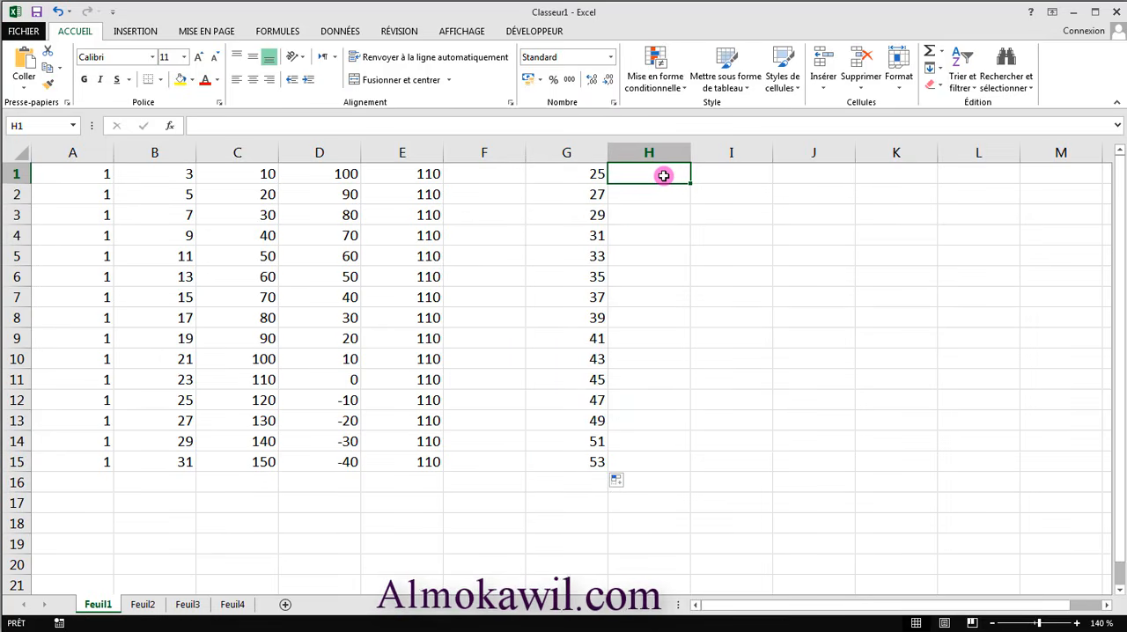
{"action": "type", "text": "10"}
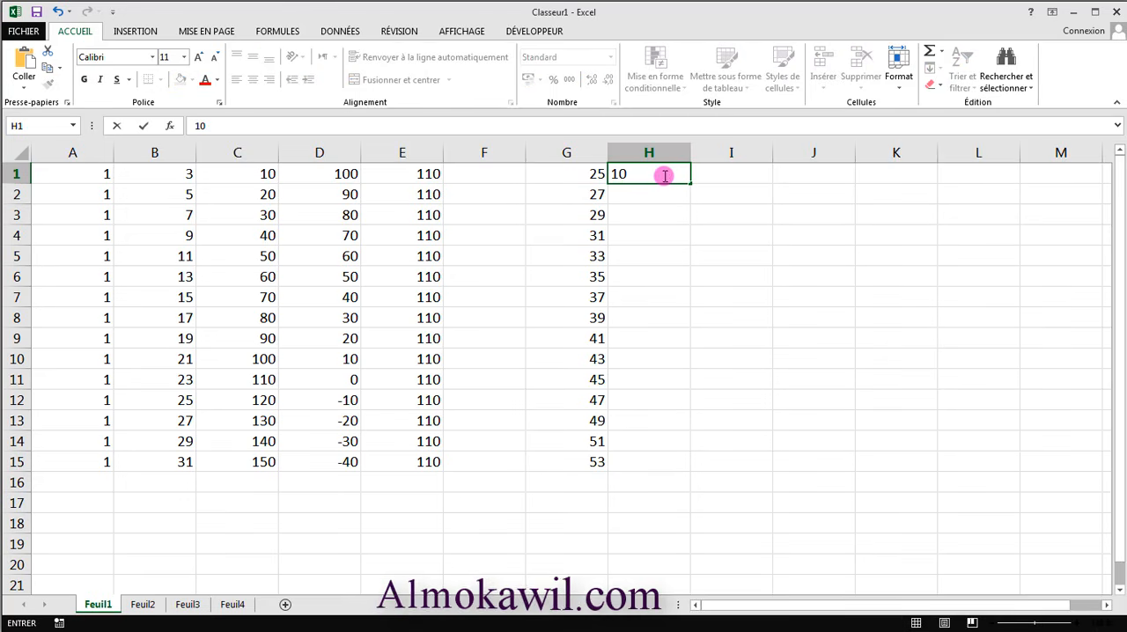
{"action": "key", "text": "Return"}
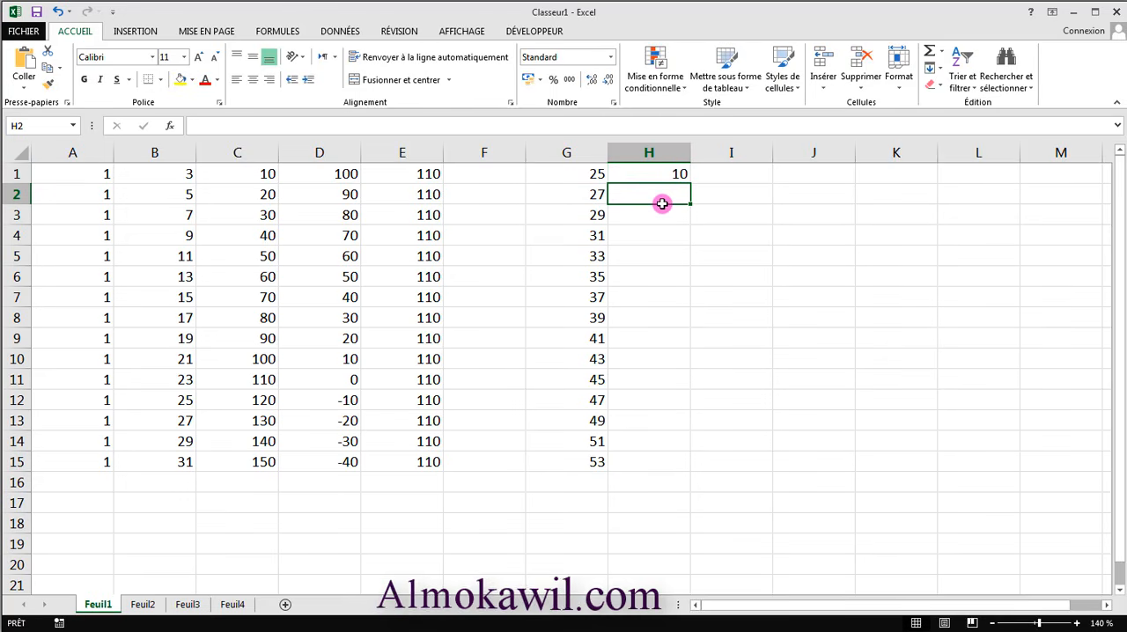
{"action": "type", "text": "20"}
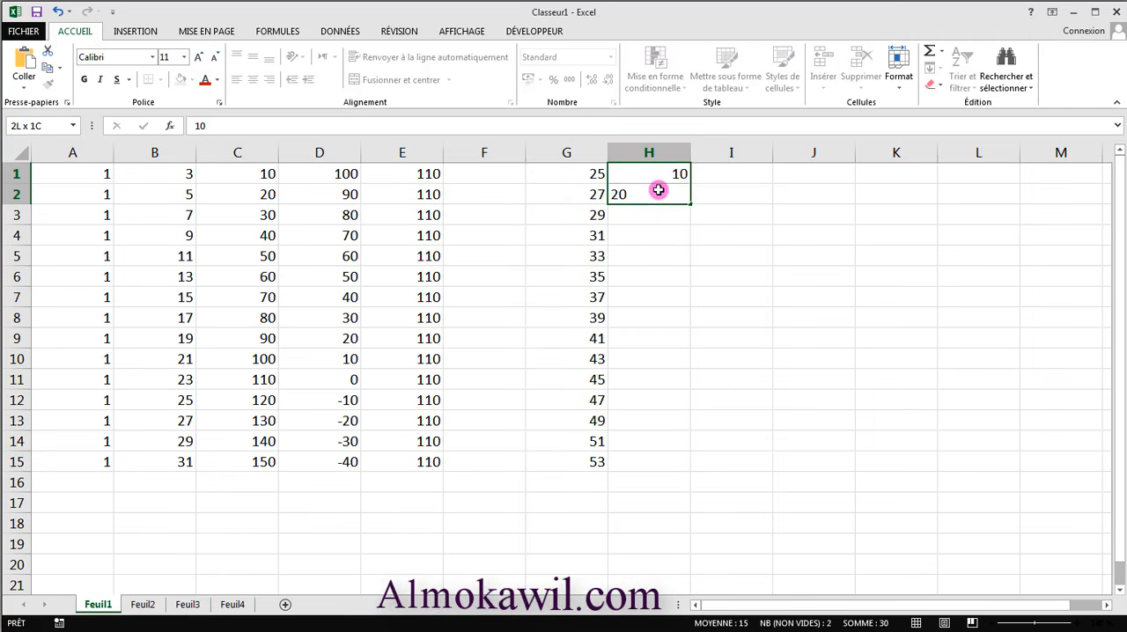
{"action": "left_click_drag", "start_coordinate": [660, 176], "coordinate": [661, 467]}
- Enter the formula =G1+H1 in cell I1 and extend it down to I15
{"action": "left_click", "coordinate": [730, 176]}
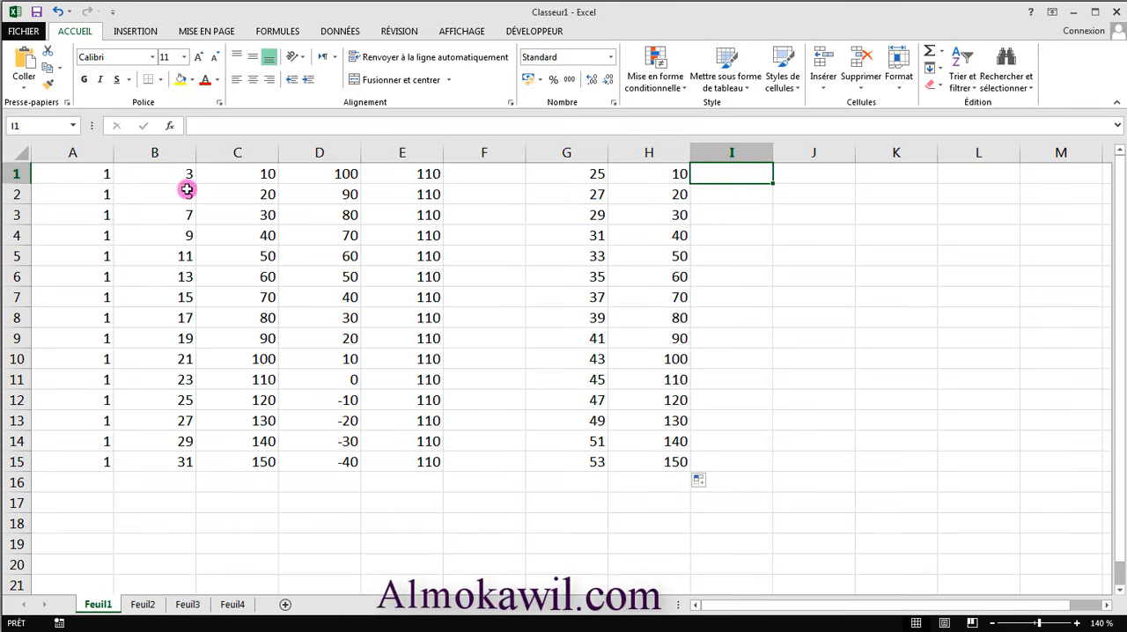
{"action": "type", "text": "="}
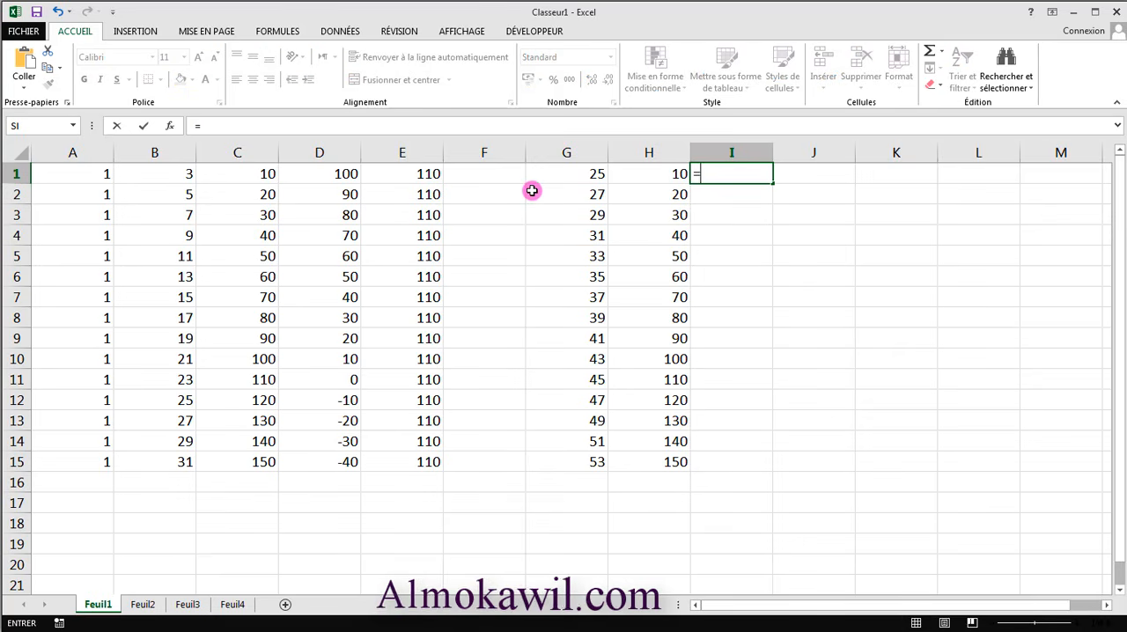
{"action": "left_click", "coordinate": [594, 177]}
{"action": "type", "text": "+"}
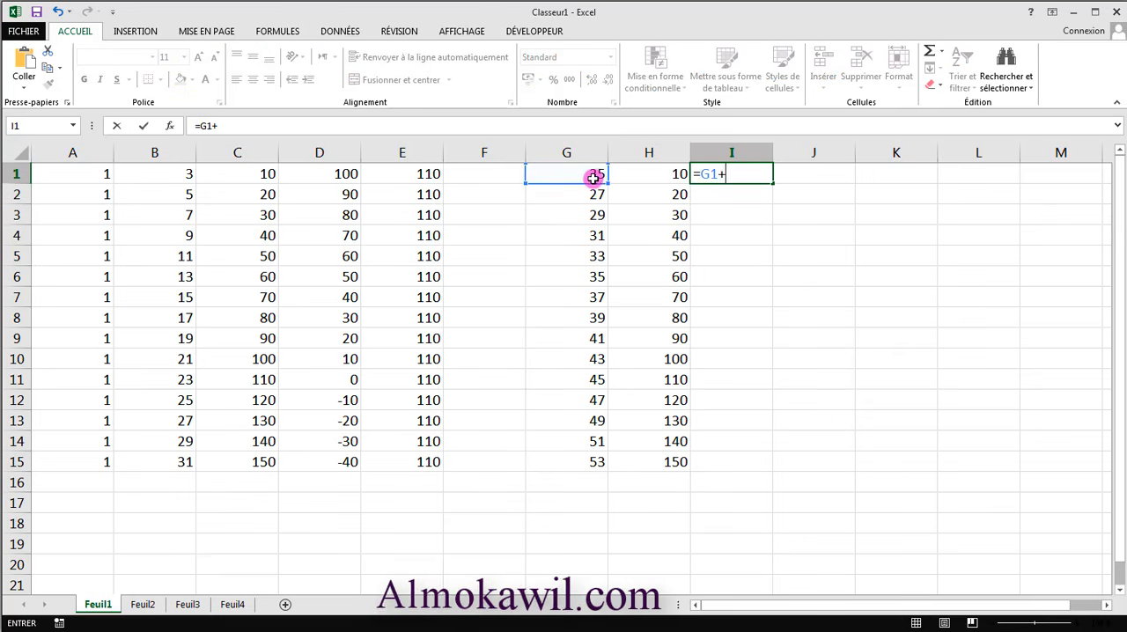
{"action": "left_click", "coordinate": [655, 179]}
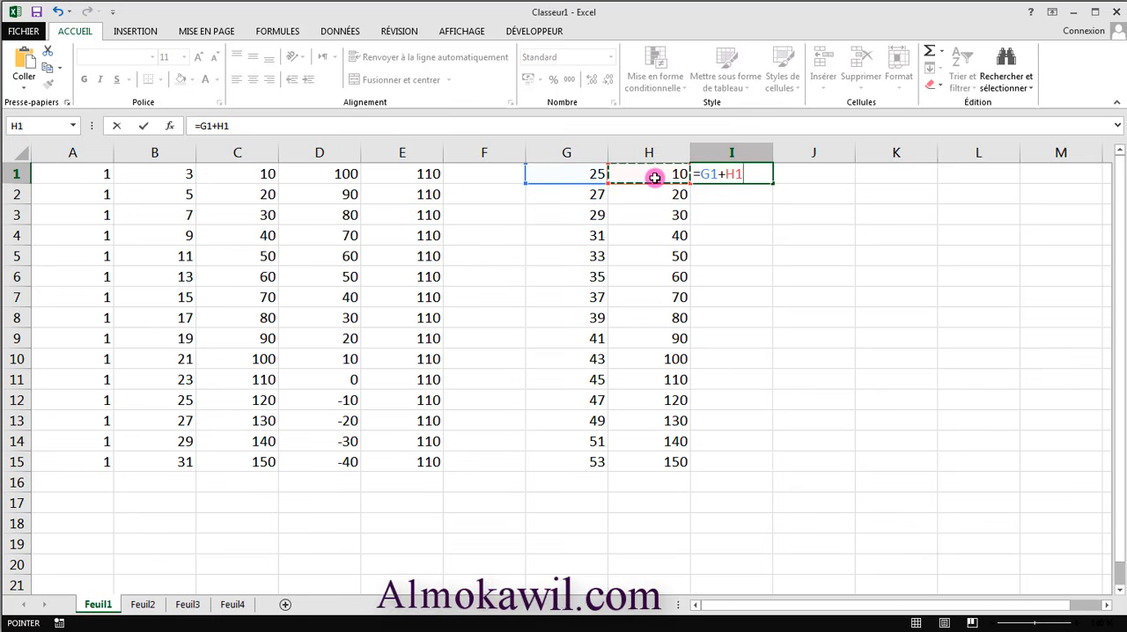
{"action": "key", "text": "Return"}
{"action": "left_click", "coordinate": [756, 175]}
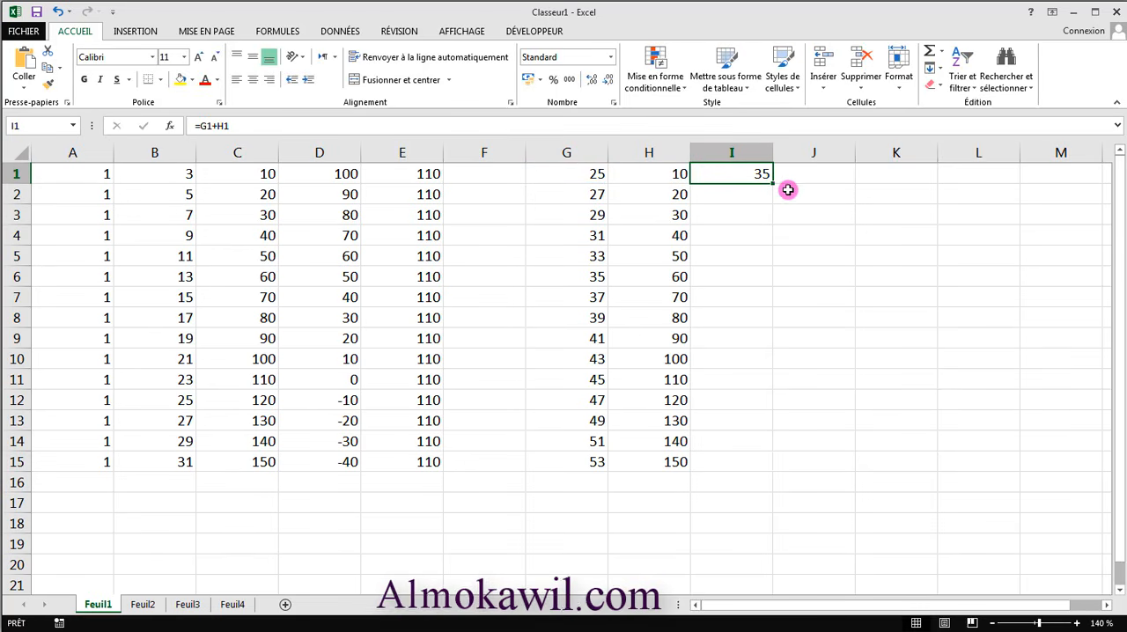
{"action": "left_click_drag", "start_coordinate": [773, 183], "coordinate": [743, 452]}
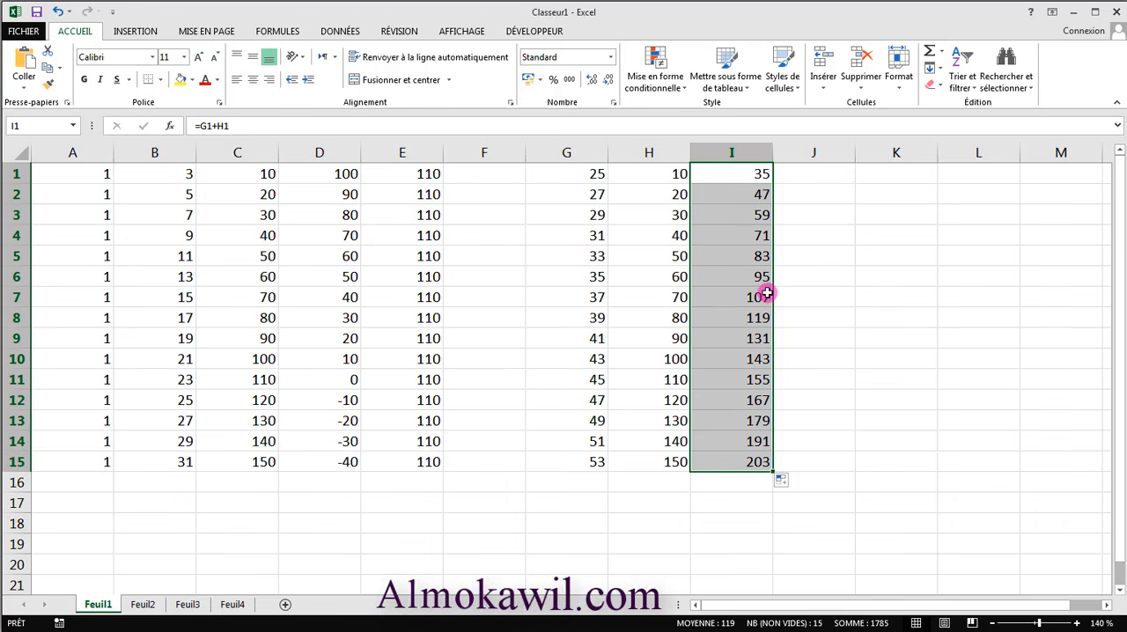
- Enter the multiplication formula =G1*H1 in cell J1 and extend it down to J15
{"action": "left_click", "coordinate": [811, 174]}
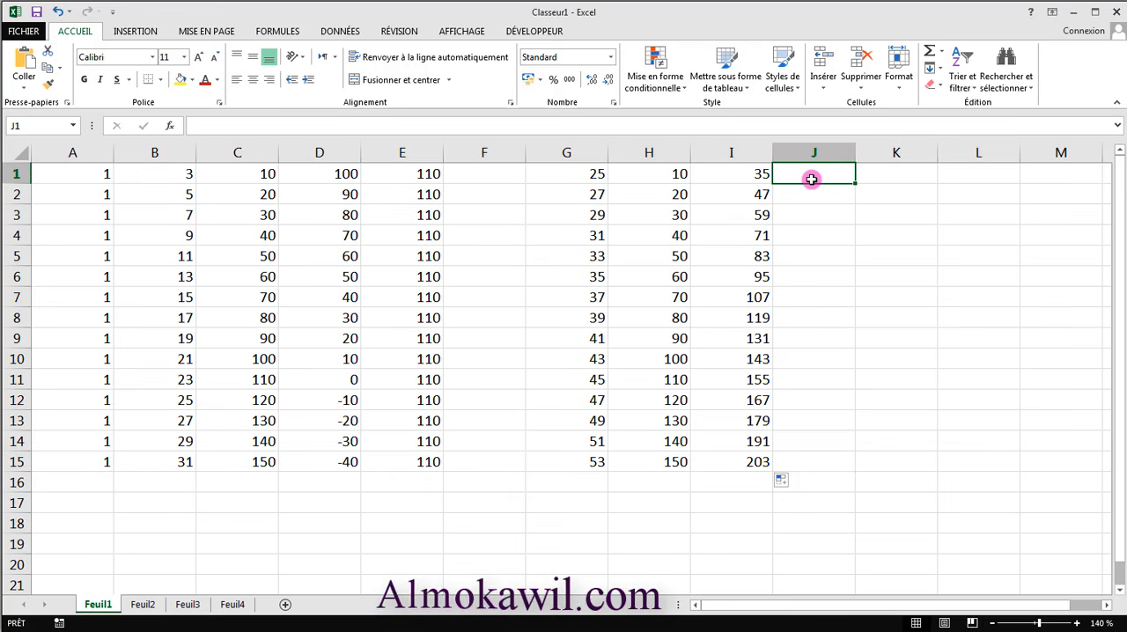
{"action": "type", "text": "="}
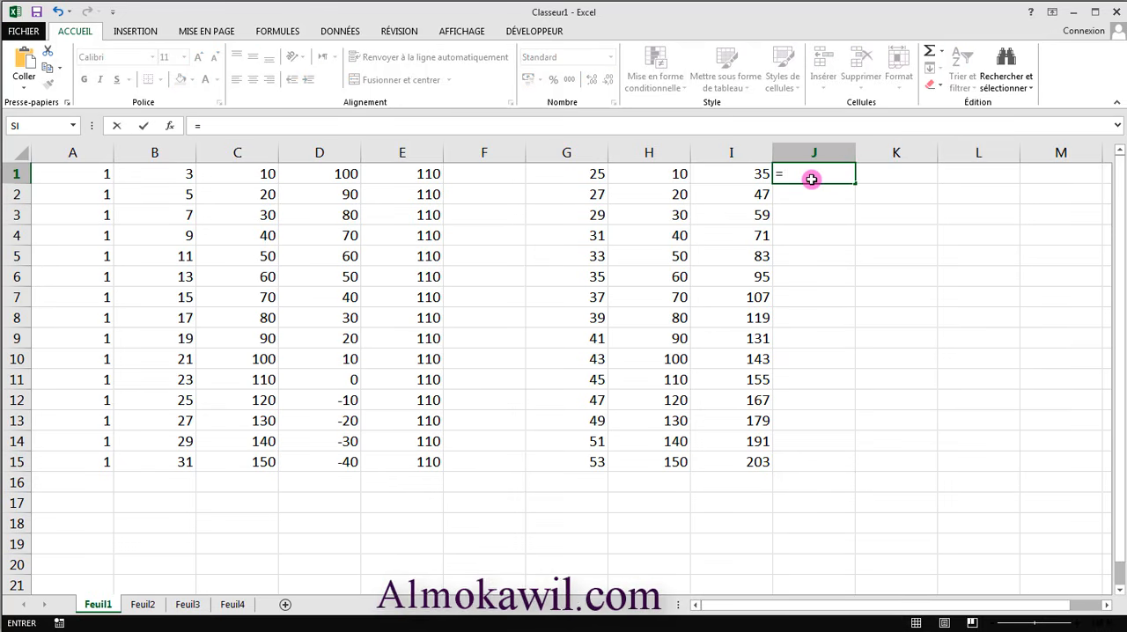
{"action": "left_click", "coordinate": [595, 174]}
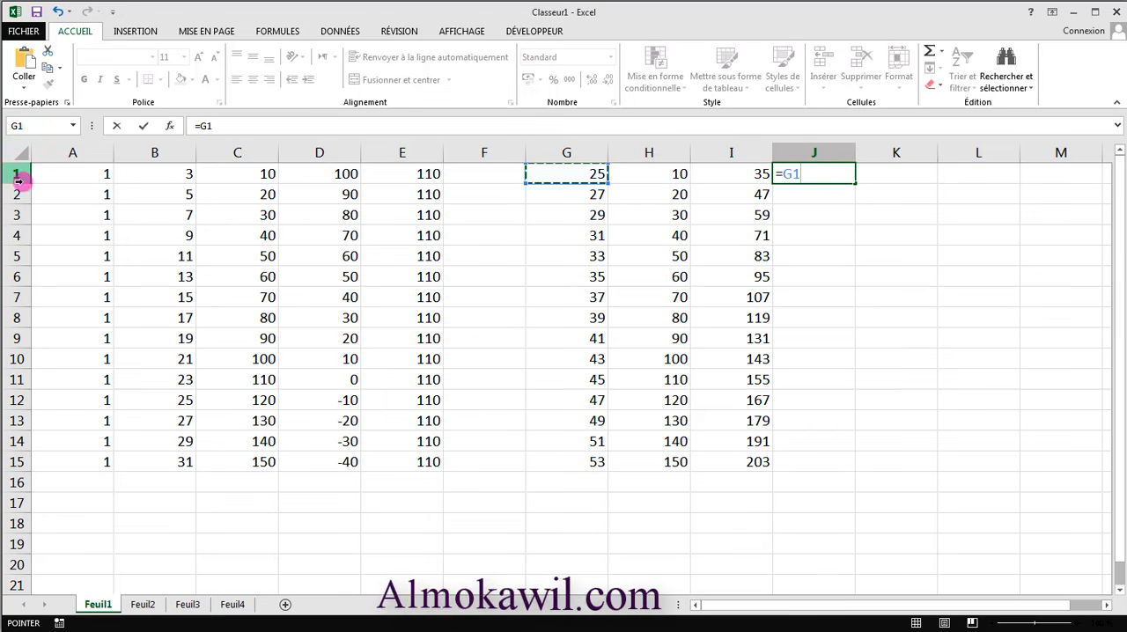
{"action": "type", "text": "*"}
{"action": "left_click", "coordinate": [673, 175]}
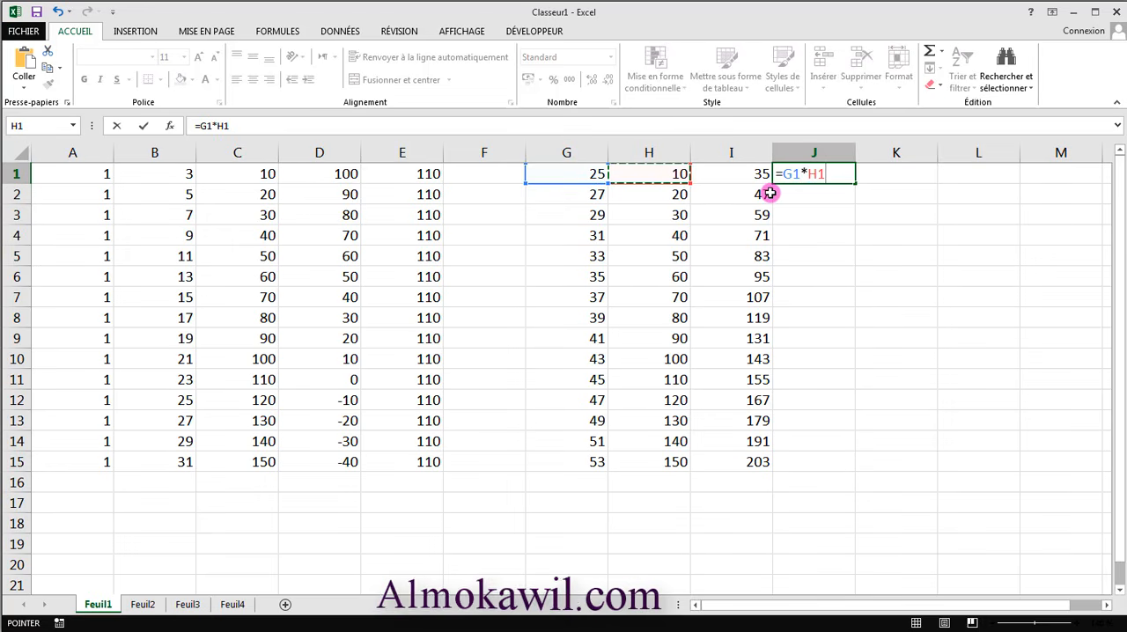
{"action": "key", "text": "Return"}
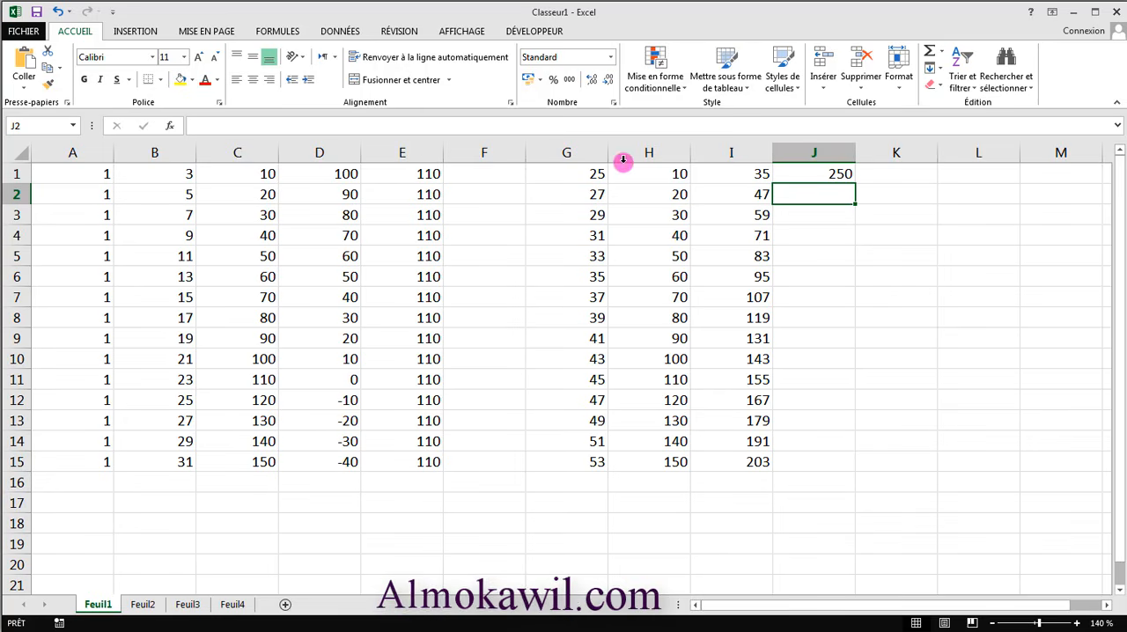
{"action": "left_click", "coordinate": [848, 173]}
{"action": "left_click_drag", "start_coordinate": [856, 183], "coordinate": [838, 465]}
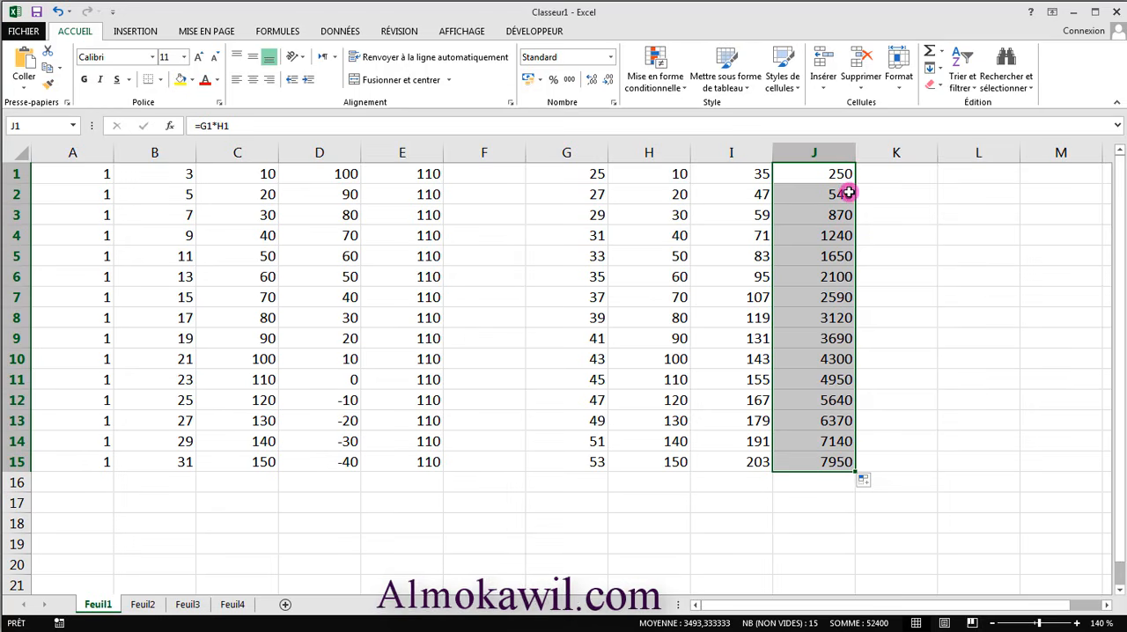
{"action": "left_click", "coordinate": [892, 379]}
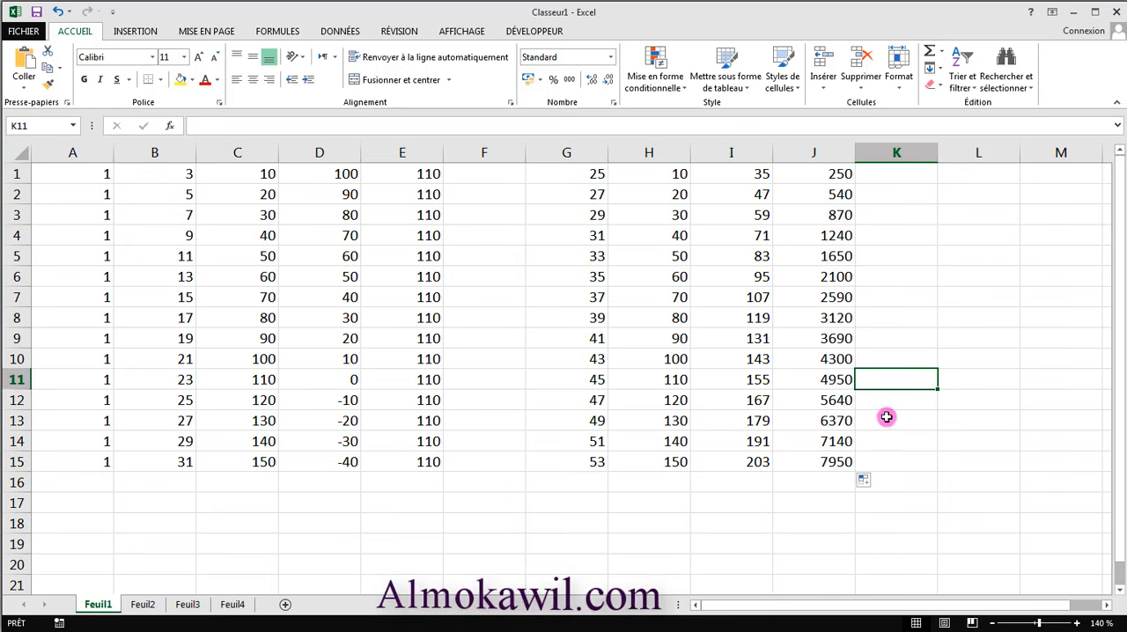
- Enter 50 in cell F1, in the empty column between E and G
{"action": "left_click_drag", "start_coordinate": [757, 604], "coordinate": [810, 599]}
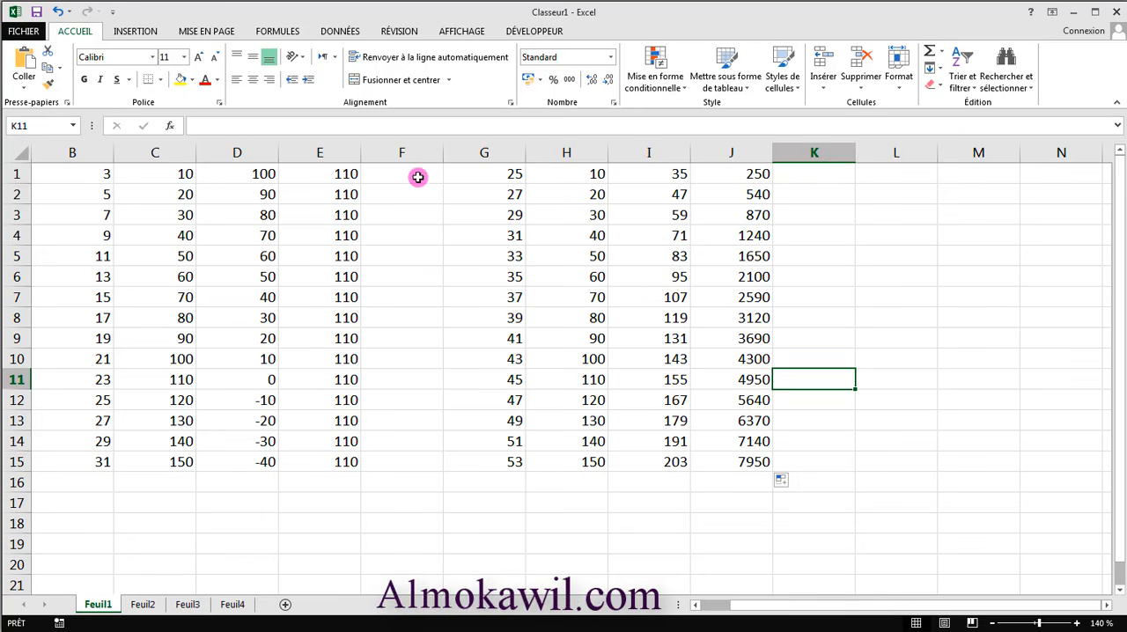
{"action": "left_click", "coordinate": [417, 177]}
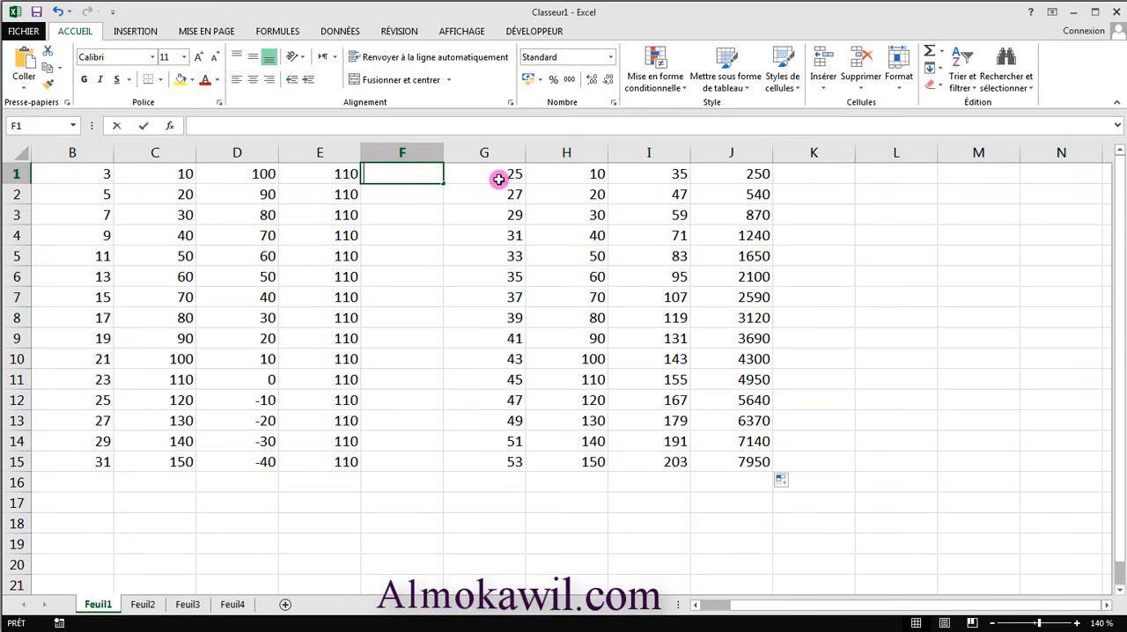
{"action": "type", "text": "50"}
{"action": "left_click", "coordinate": [446, 277]}
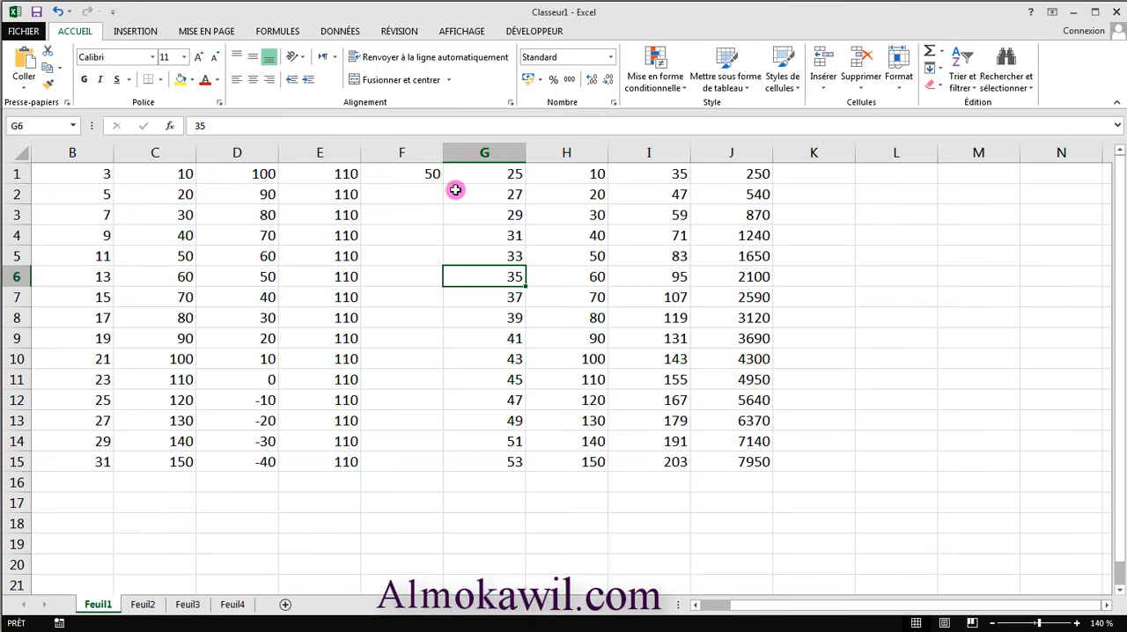
- Enter the formula =F1+G1 in cell L1
{"action": "left_click", "coordinate": [899, 175]}
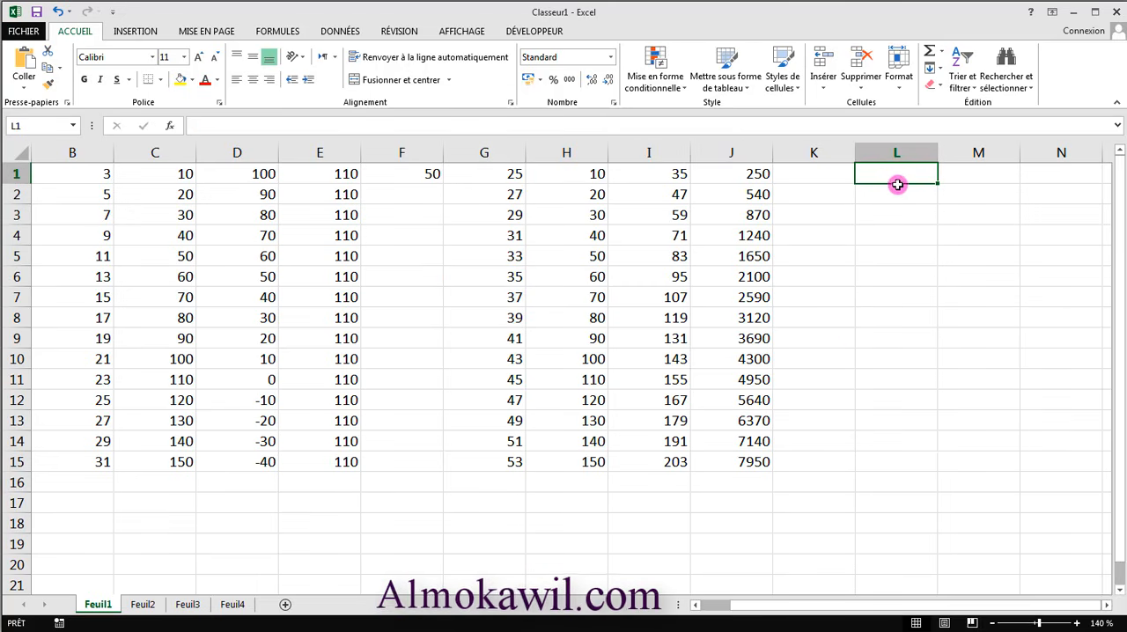
{"action": "type", "text": "="}
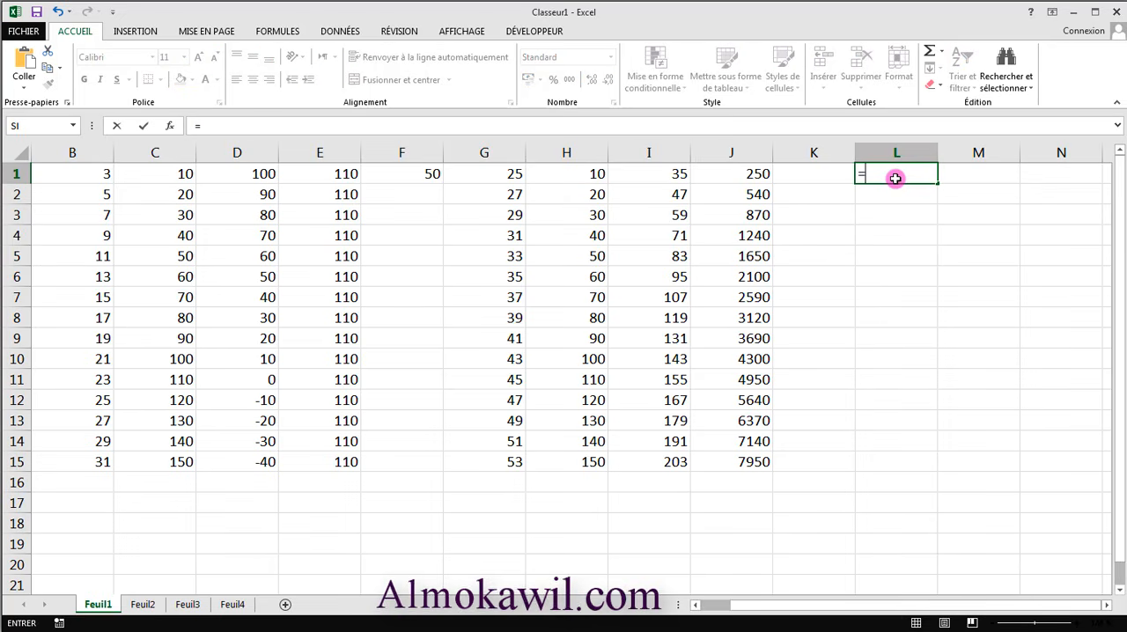
{"action": "left_click", "coordinate": [433, 176]}
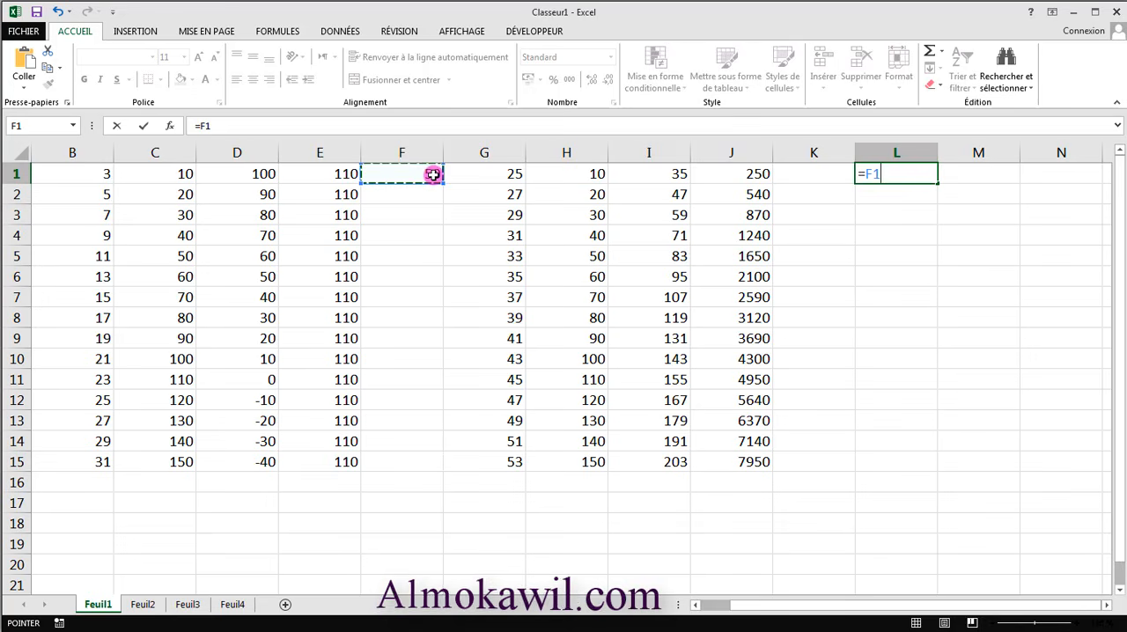
{"action": "type", "text": "+"}
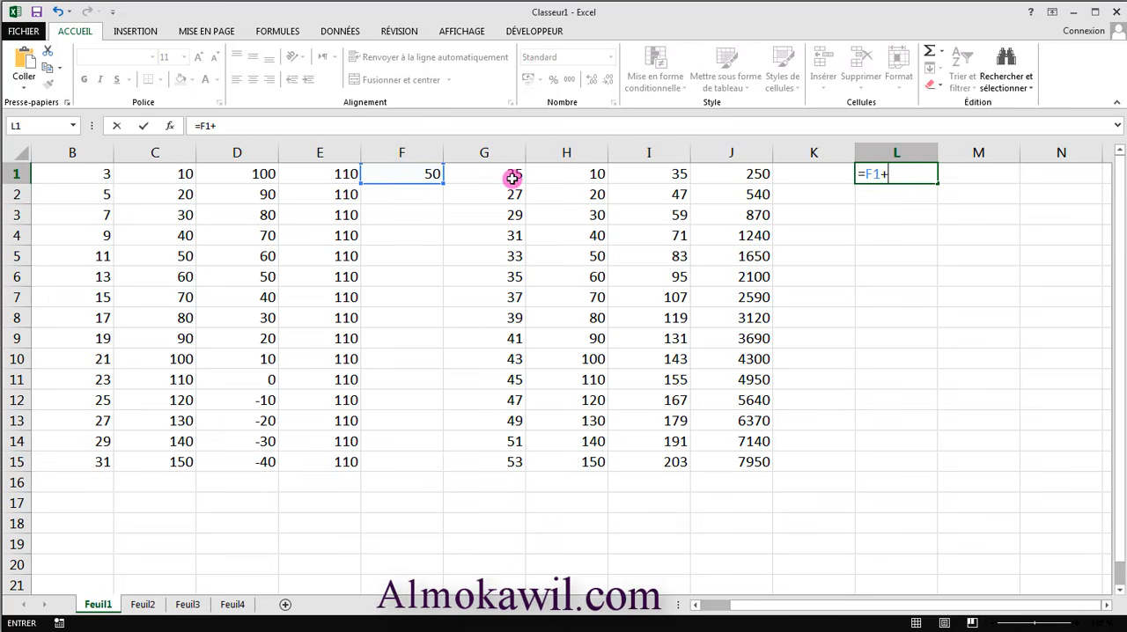
{"action": "left_click", "coordinate": [513, 179]}
{"action": "key", "text": "Return"}
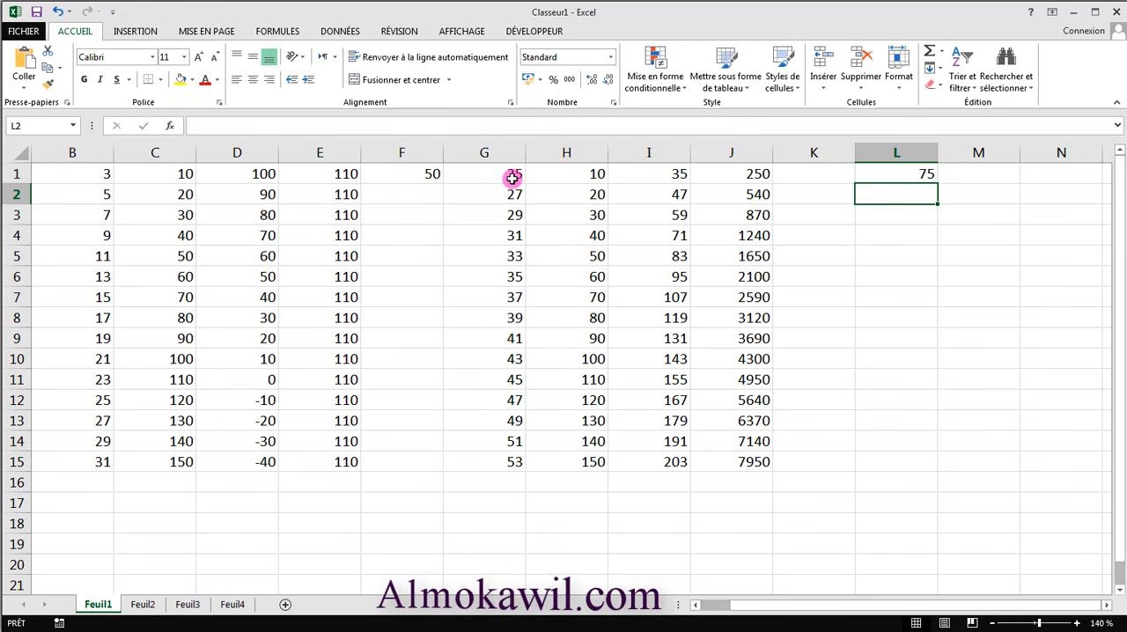
- Extend the formula in L1 down to L15 and check the copied formulas in L2 and L3
{"action": "left_click", "coordinate": [881, 174]}
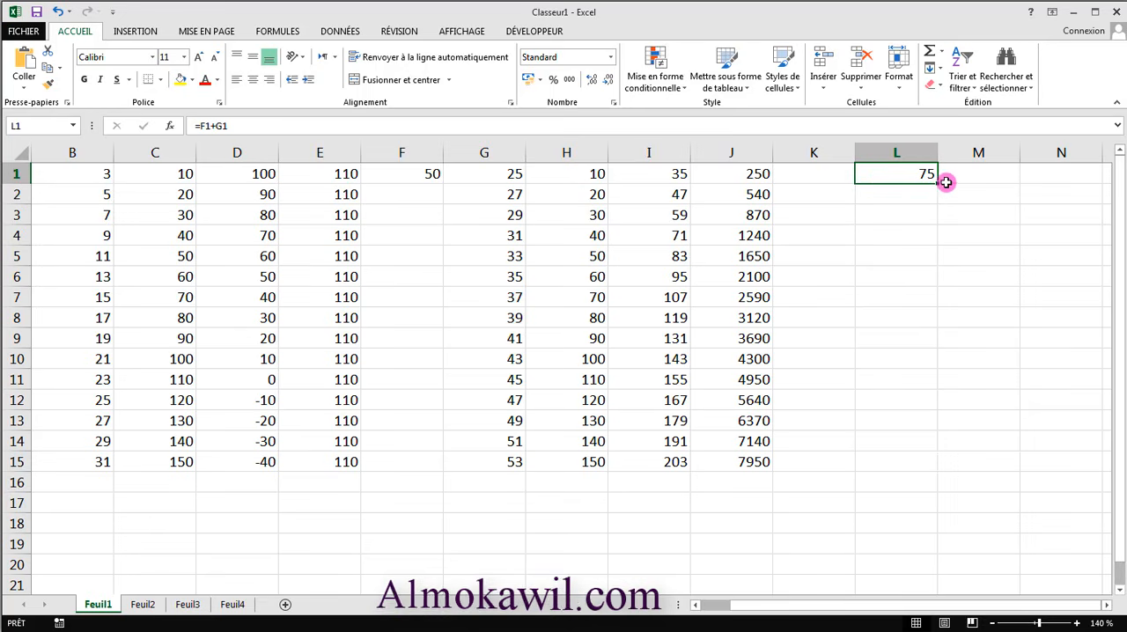
{"action": "left_click_drag", "start_coordinate": [938, 185], "coordinate": [907, 473]}
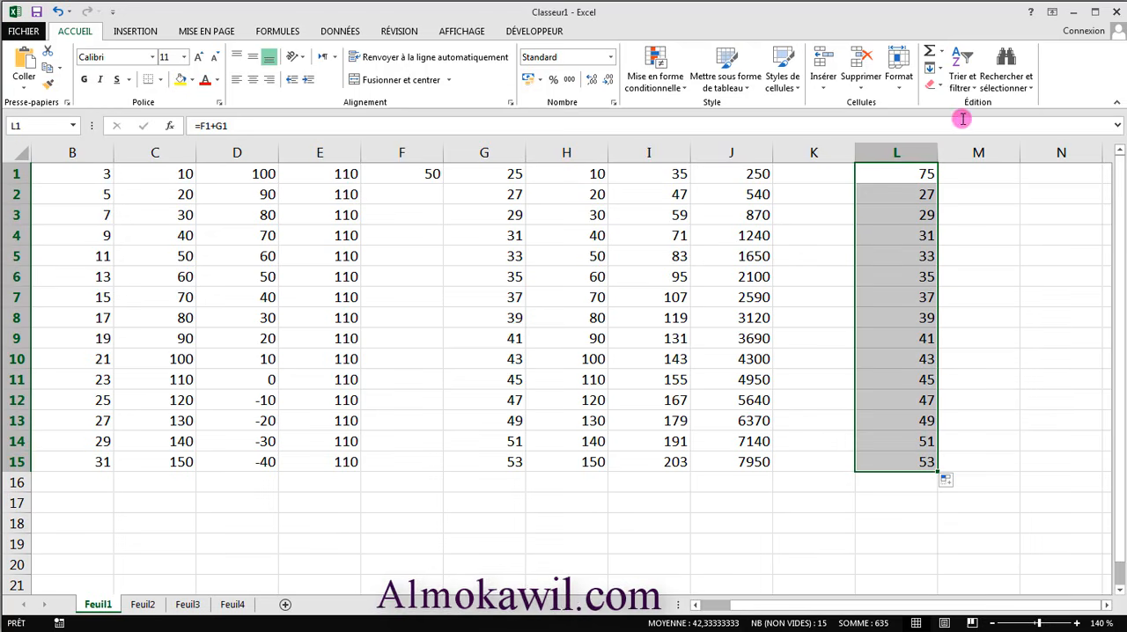
{"action": "left_click", "coordinate": [918, 190]}
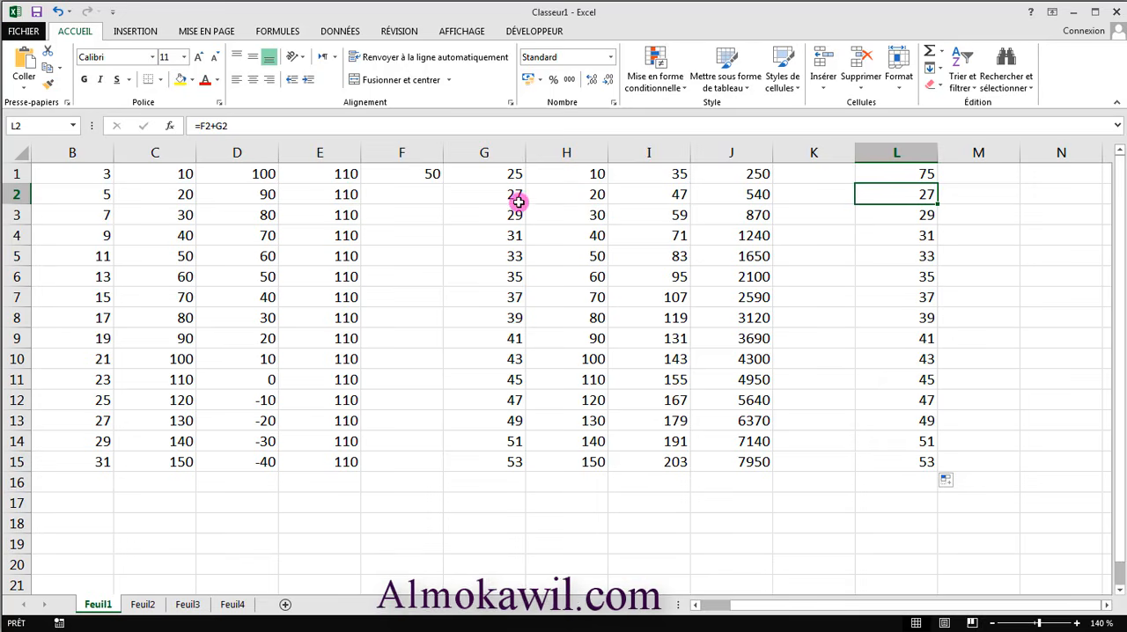
{"action": "left_click", "coordinate": [928, 213]}
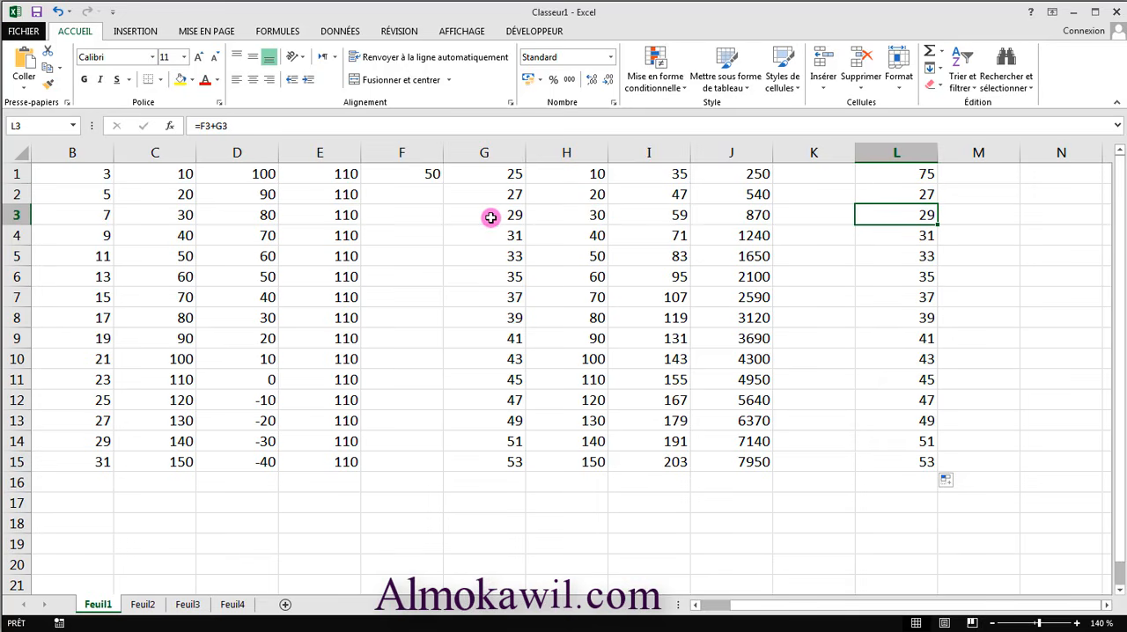
- Make the F1 reference in cell L1 absolute so the formula reads =$F$1+G1, and extend it down to L15
{"action": "left_click", "coordinate": [918, 173]}
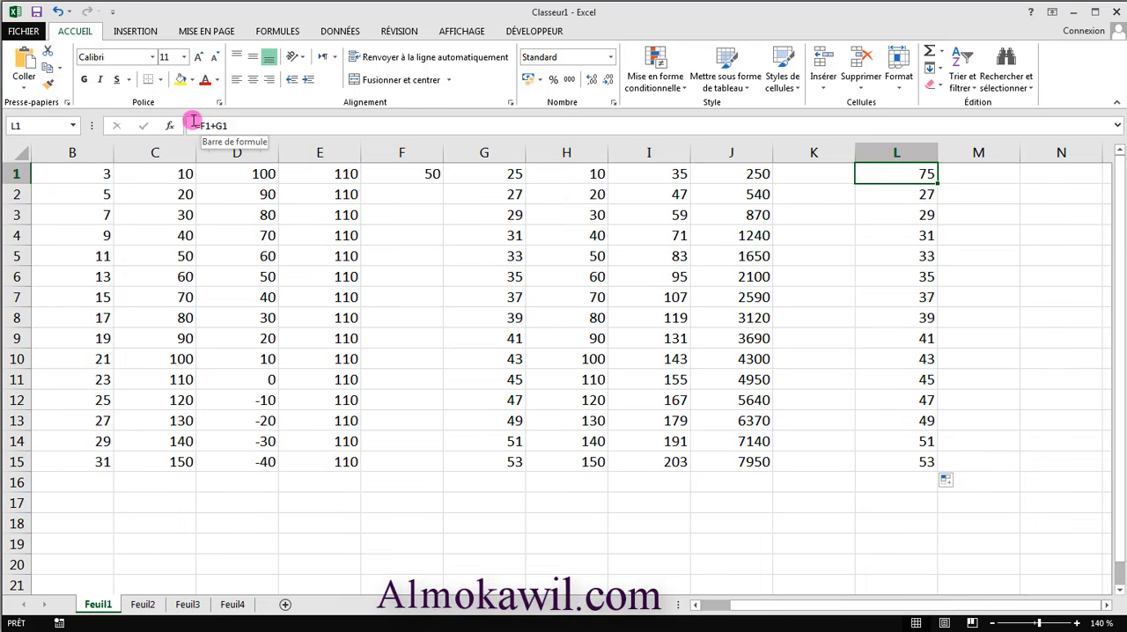
{"action": "double_click", "coordinate": [919, 173]}
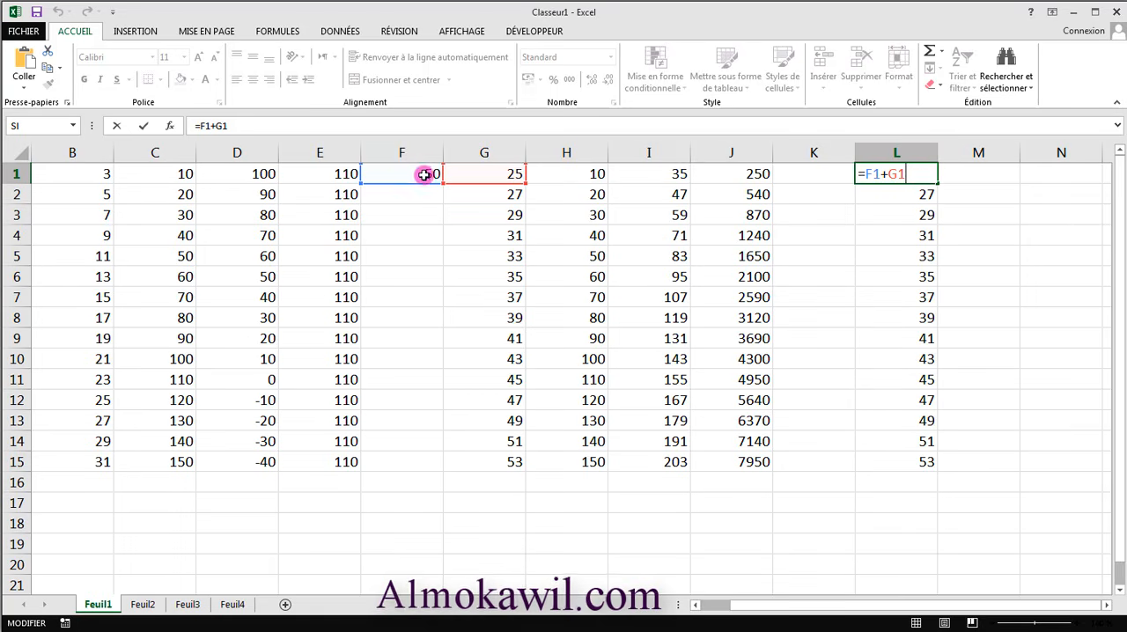
{"action": "left_click", "coordinate": [869, 174]}
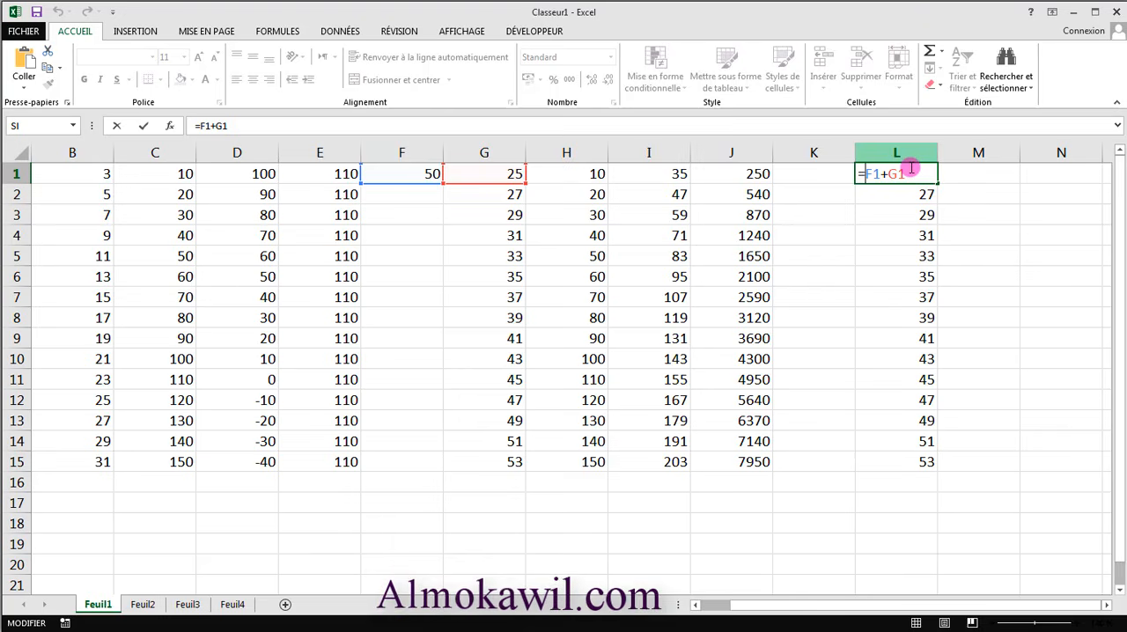
{"action": "key", "text": "F4"}
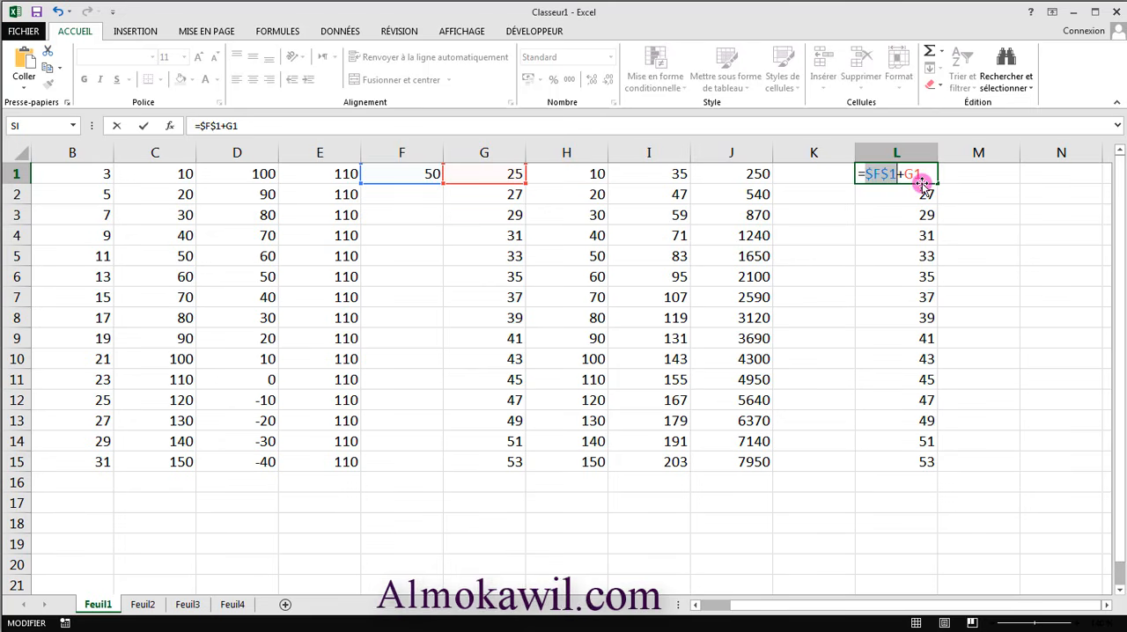
{"action": "key", "text": "Return"}
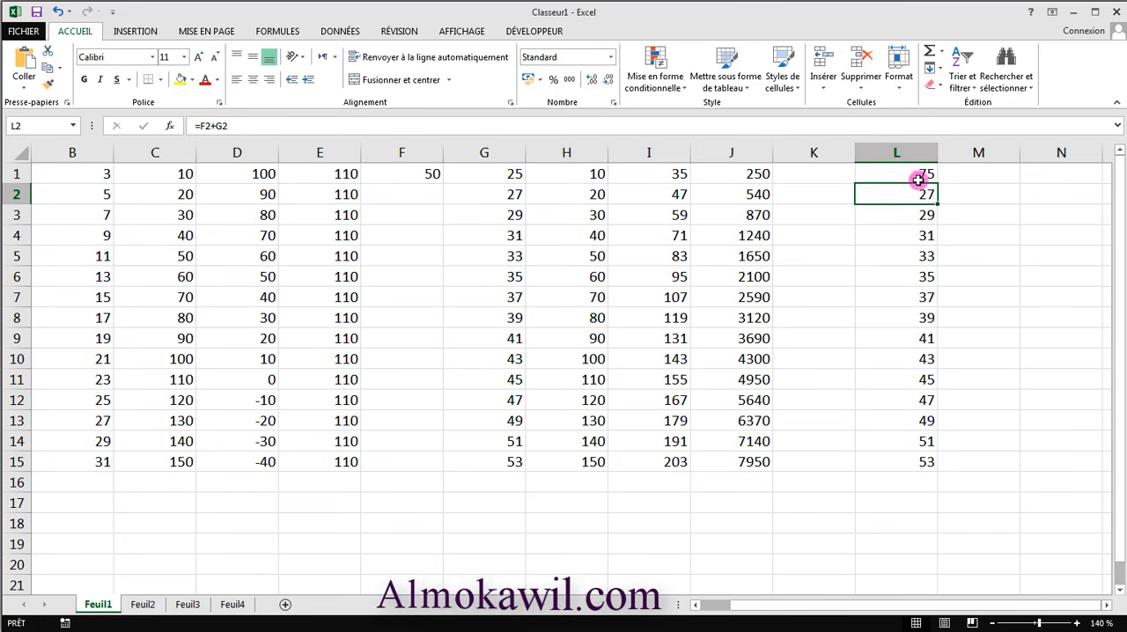
{"action": "left_click", "coordinate": [918, 176]}
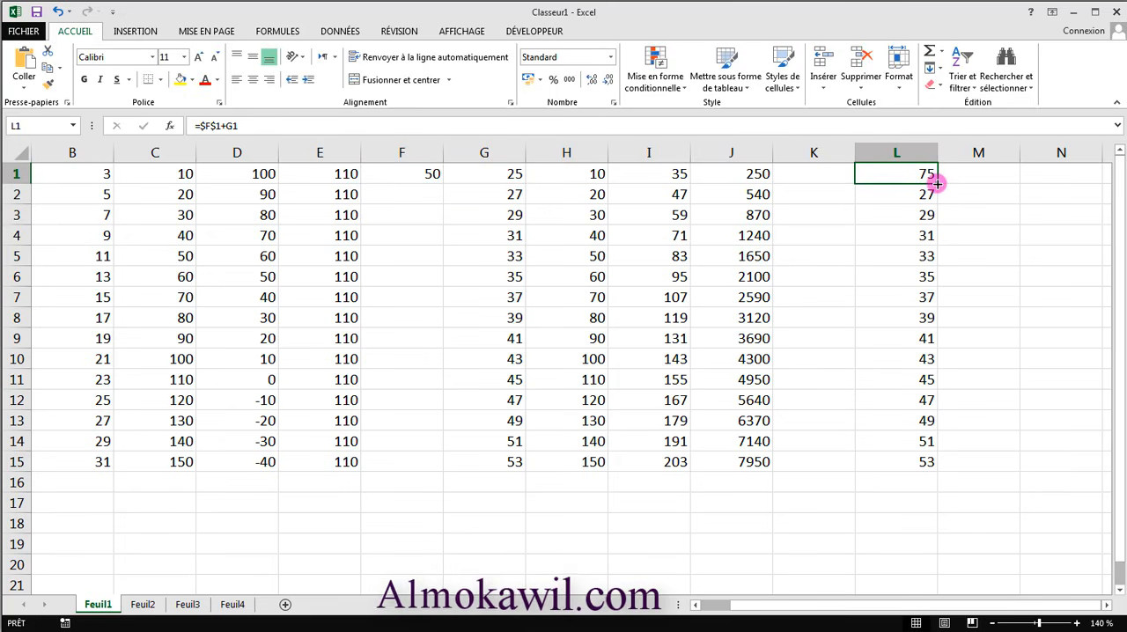
{"action": "left_click_drag", "start_coordinate": [937, 184], "coordinate": [920, 465]}
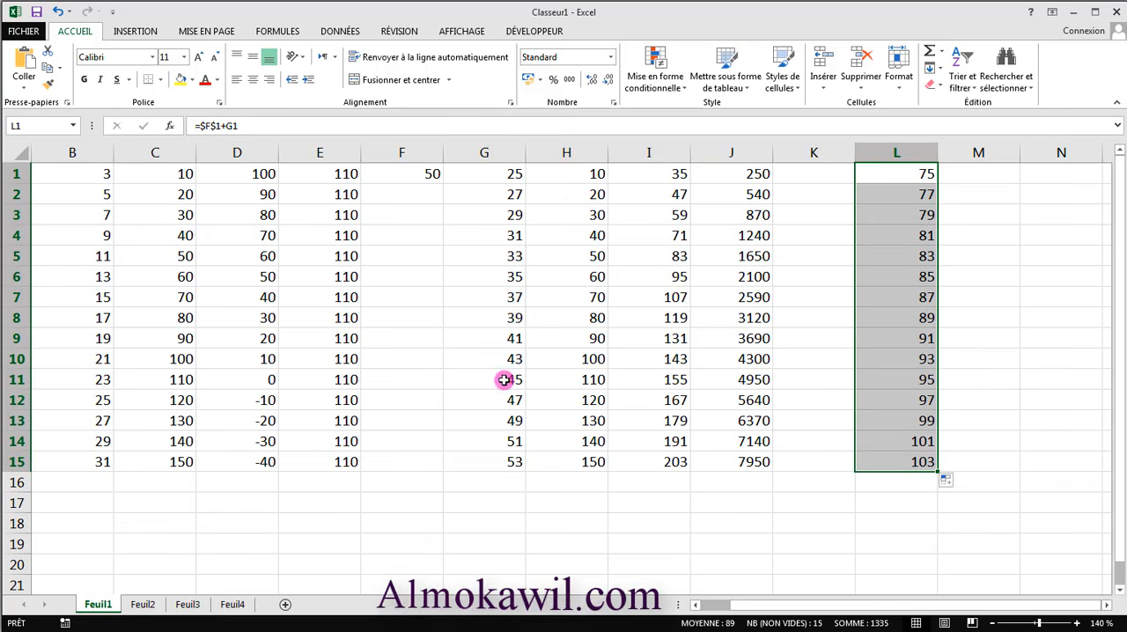
- Examine the formulas in L15 and L1 and the source cells F1 and G1 to compare absolute and relative references
{"action": "left_click", "coordinate": [925, 461]}
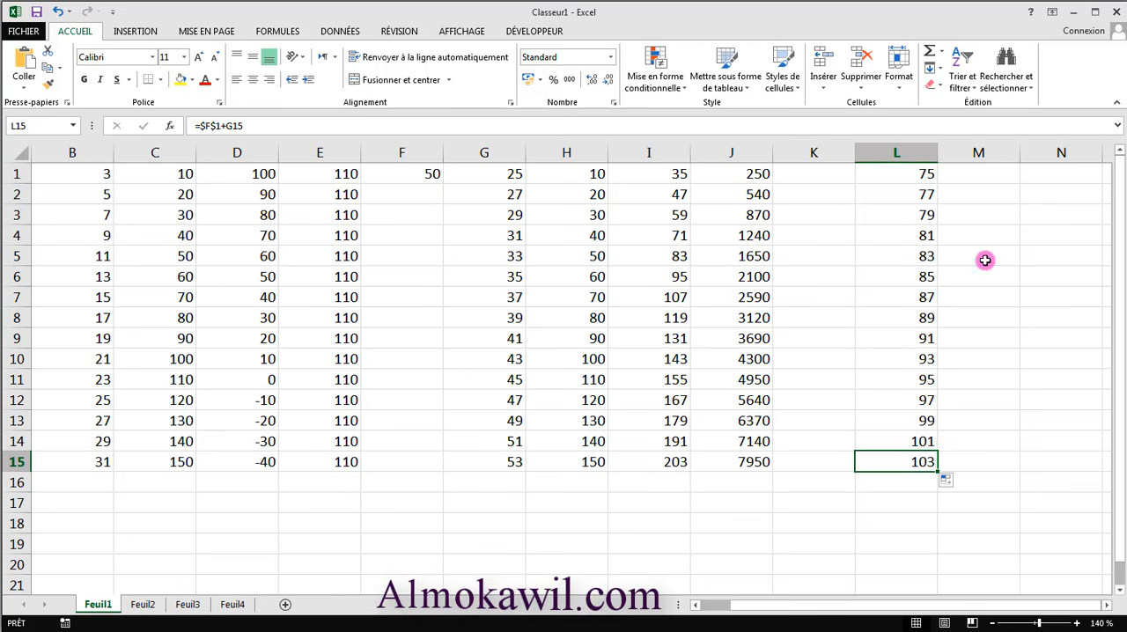
{"action": "left_click", "coordinate": [936, 177]}
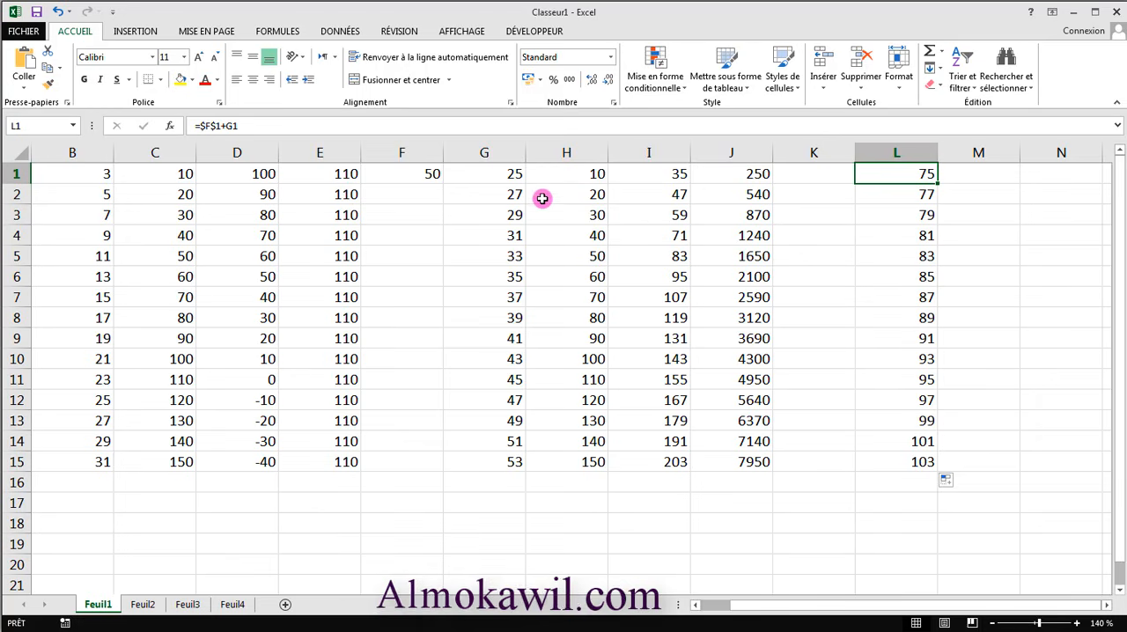
{"action": "mouse_move", "coordinate": [502, 174]}
{"action": "left_mouse_down"}
{"action": "mouse_move", "coordinate": [498, 468]}
{"action": "mouse_move", "coordinate": [508, 185]}
{"action": "left_mouse_up"}
{"action": "left_click", "coordinate": [428, 173]}
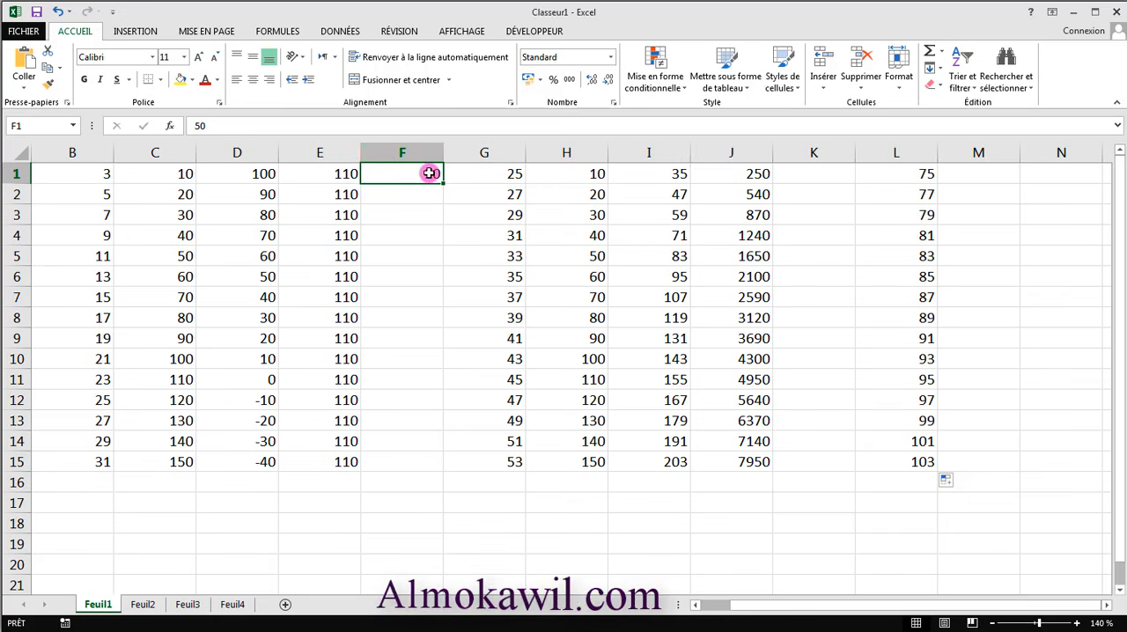
{"action": "left_click", "coordinate": [909, 177]}
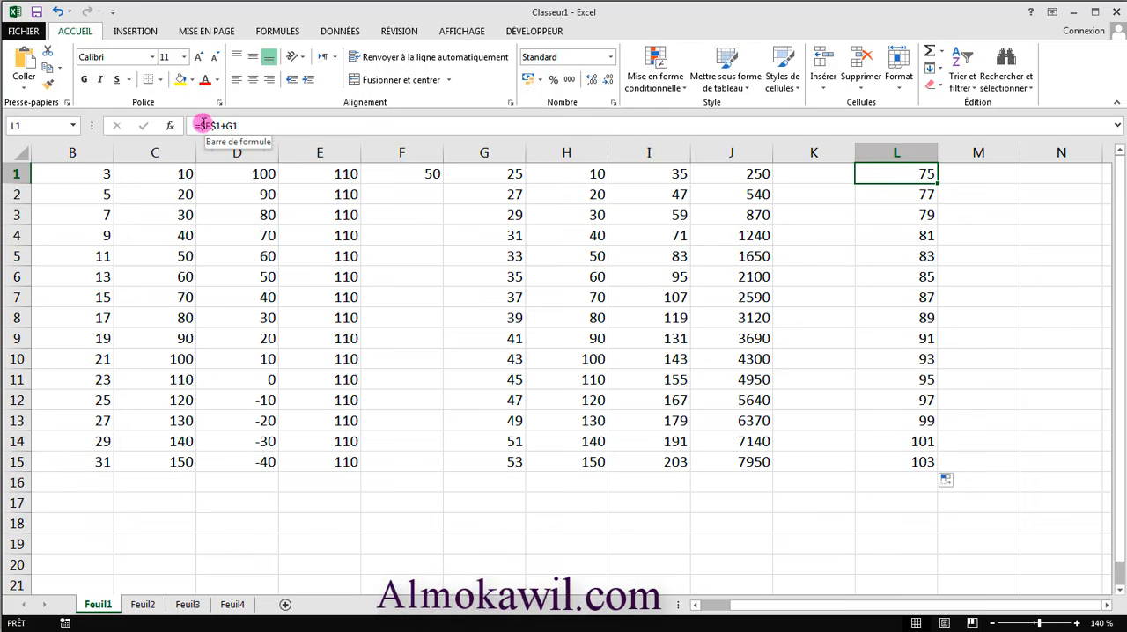
{"action": "double_click", "coordinate": [919, 175]}
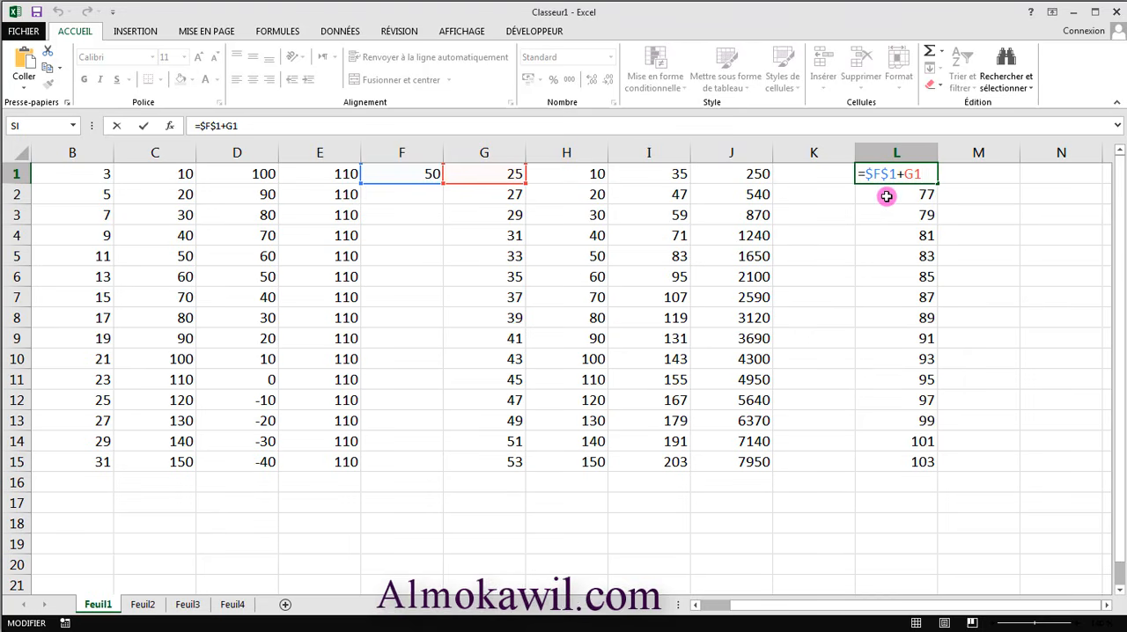
{"action": "key", "text": "F4"}
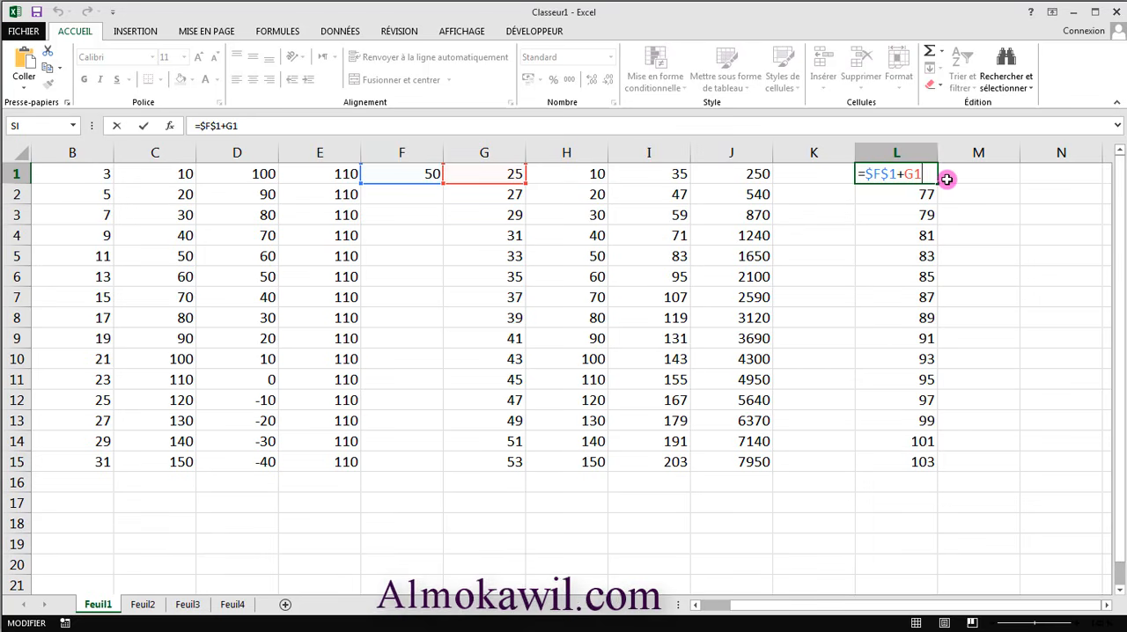
{"action": "left_click", "coordinate": [985, 544]}
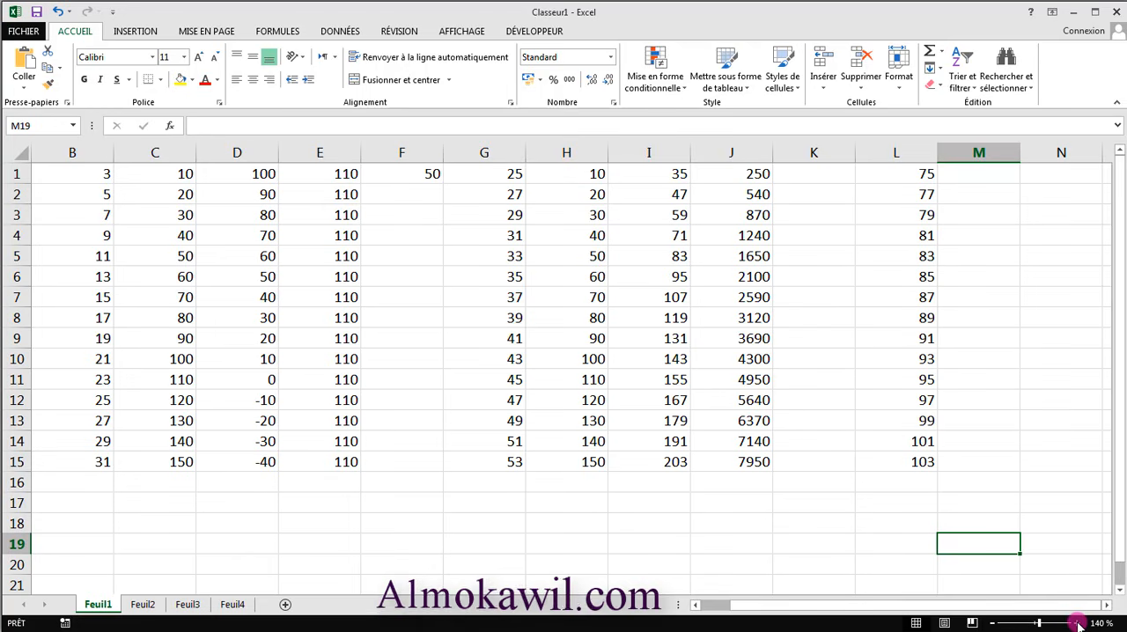
- Enter the weekday lundi in cell N1 and extend the series of days down to N15
{"action": "left_click", "coordinate": [1052, 170]}
{"action": "key", "text": "Right"}
{"action": "key", "text": "Right"}
{"action": "key", "text": "Right"}
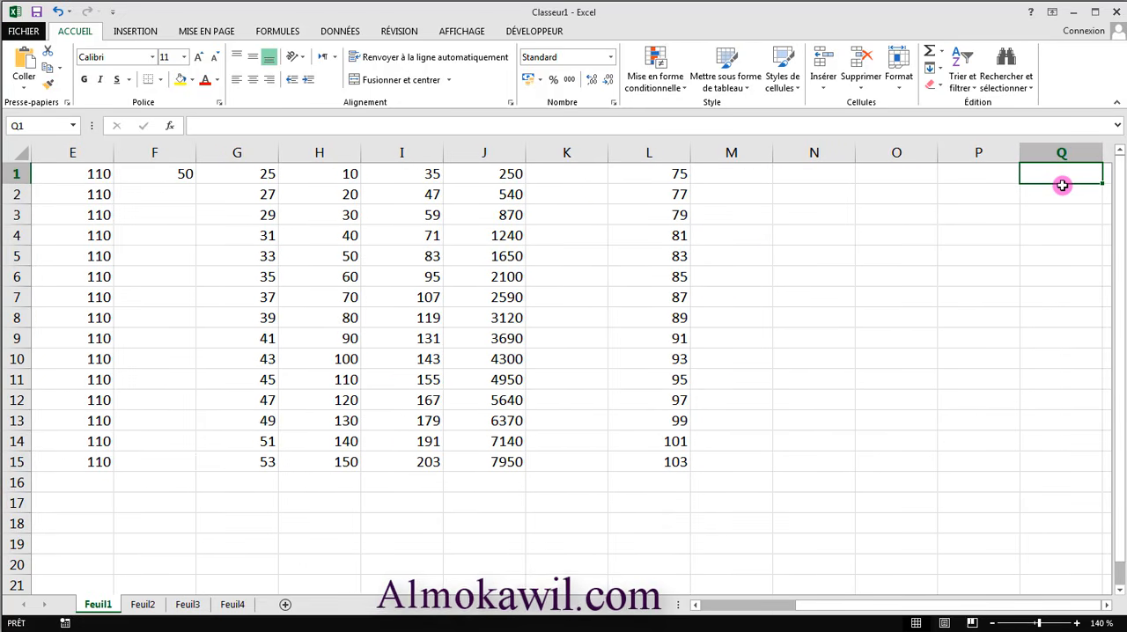
{"action": "key", "text": "Left"}
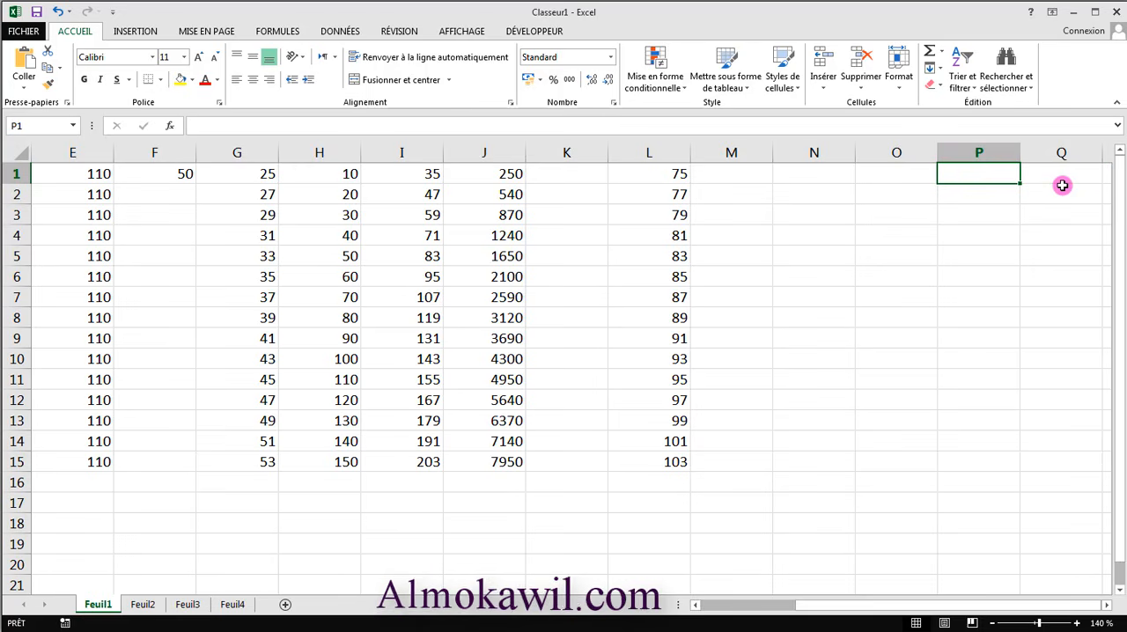
{"action": "key", "text": "Right"}
{"action": "key", "text": "Right"}
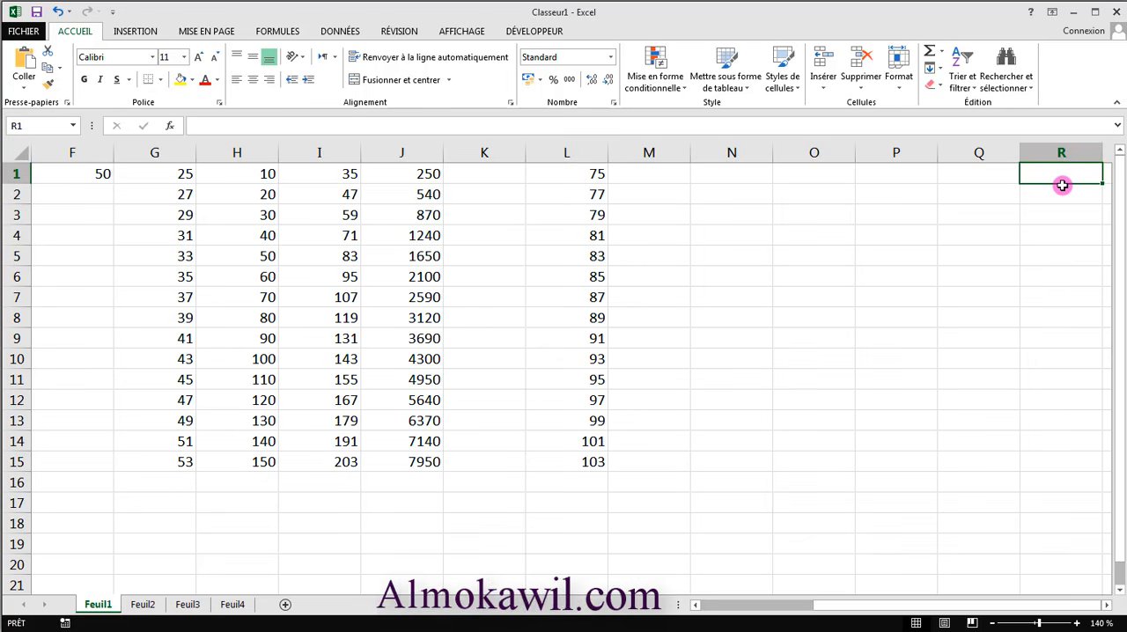
{"action": "key", "text": "Left"}
{"action": "key", "text": "Left"}
{"action": "key", "text": "Left"}
{"action": "key", "text": "Left"}
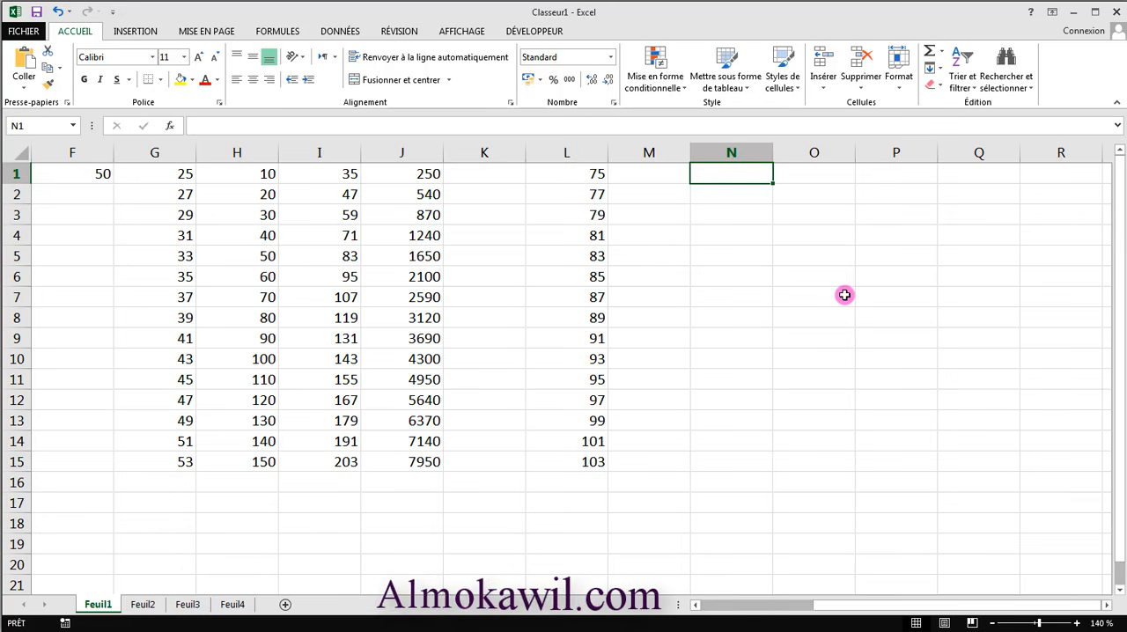
{"action": "type", "text": "lundi"}
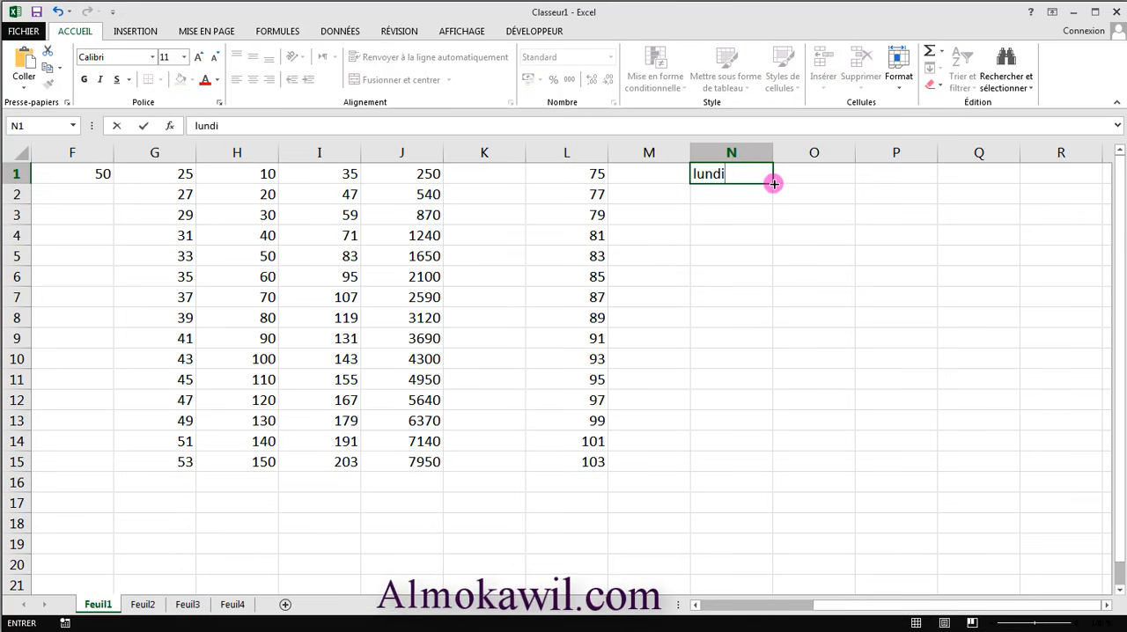
{"action": "left_click_drag", "start_coordinate": [773, 184], "coordinate": [755, 472]}
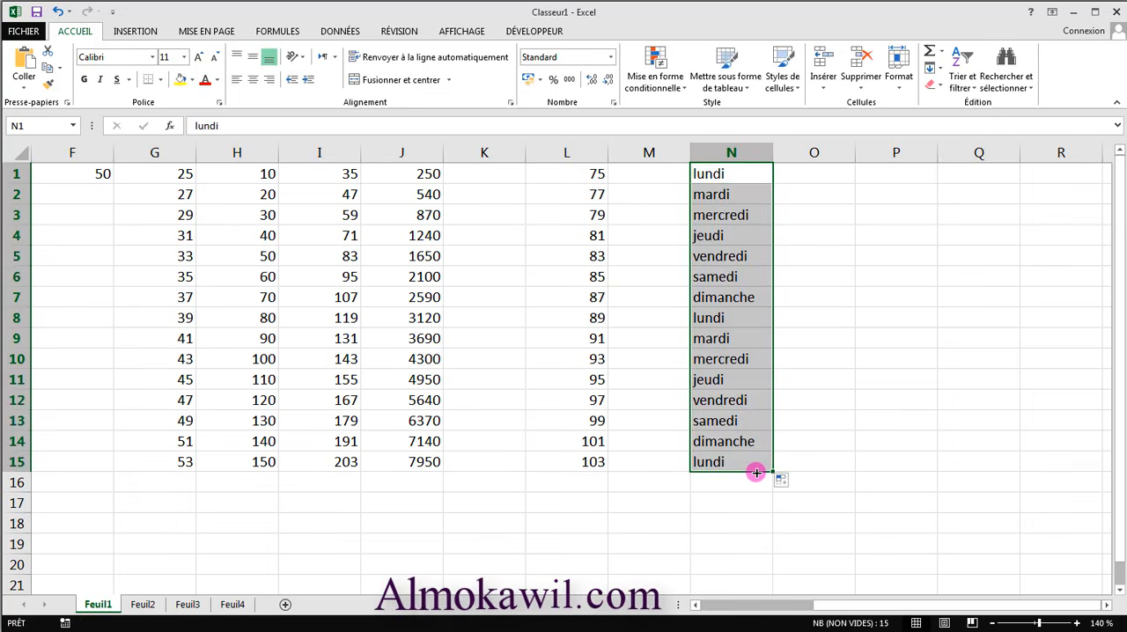
{"action": "left_click", "coordinate": [758, 306]}
{"action": "left_click", "coordinate": [740, 180]}
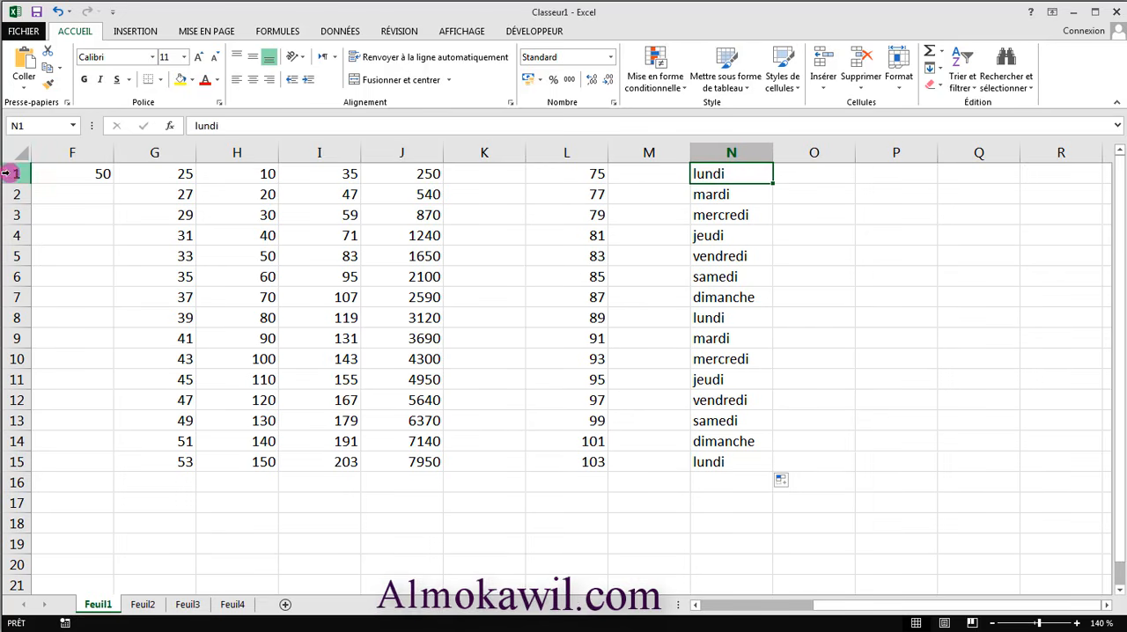
- Enter the month janvier in cell O1 and extend the series of months down to O15
{"action": "left_click", "coordinate": [810, 178]}
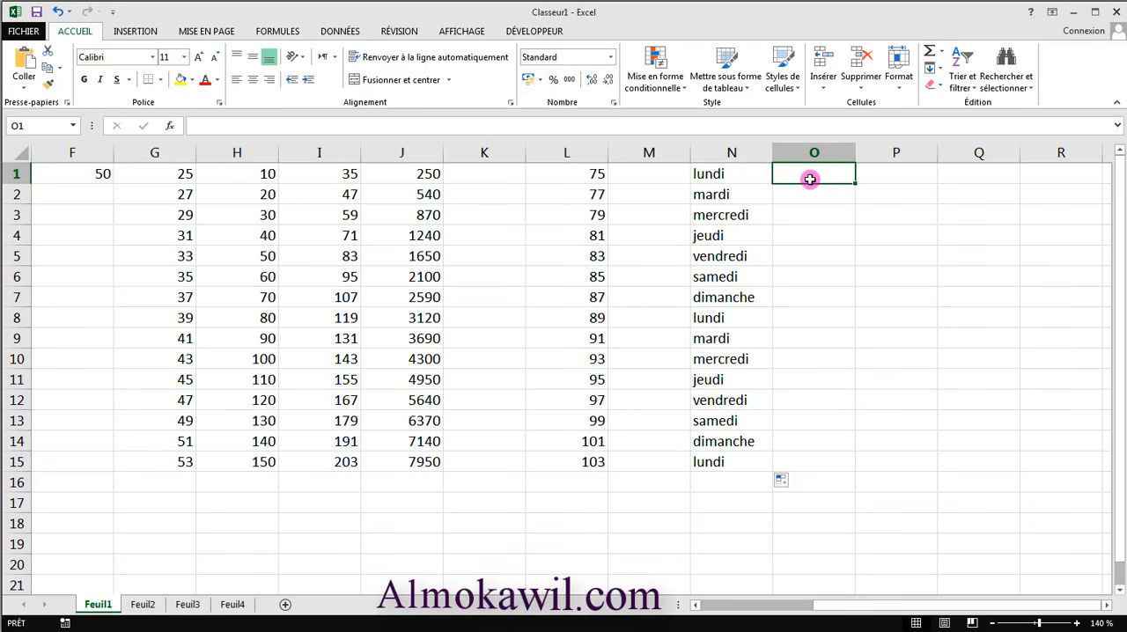
{"action": "type", "text": "janvier"}
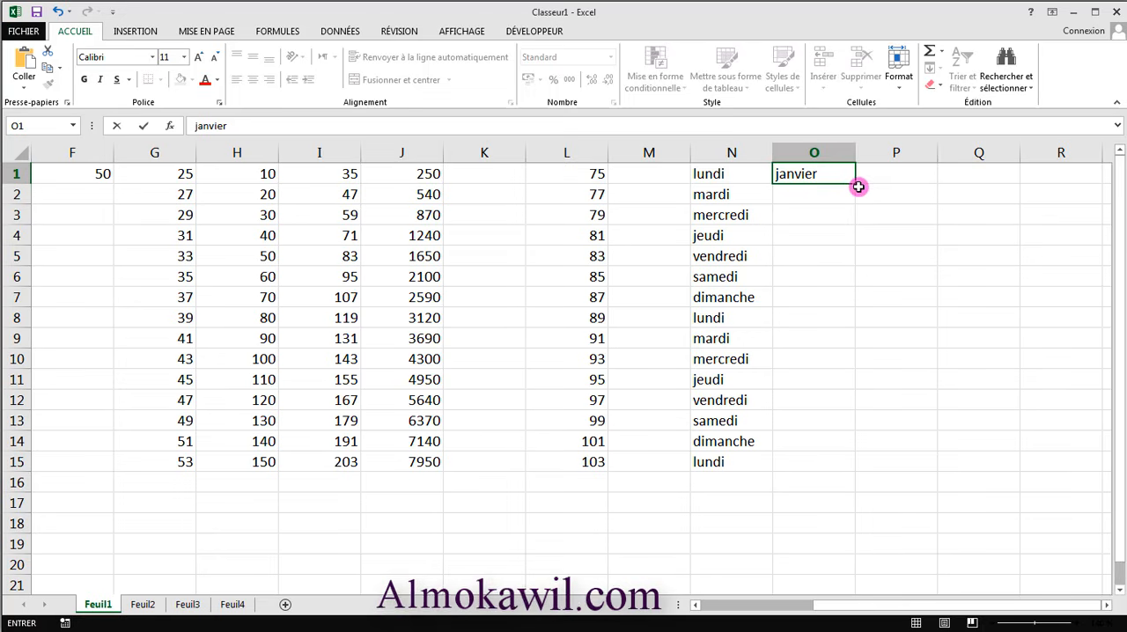
{"action": "left_click_drag", "start_coordinate": [855, 183], "coordinate": [820, 473]}
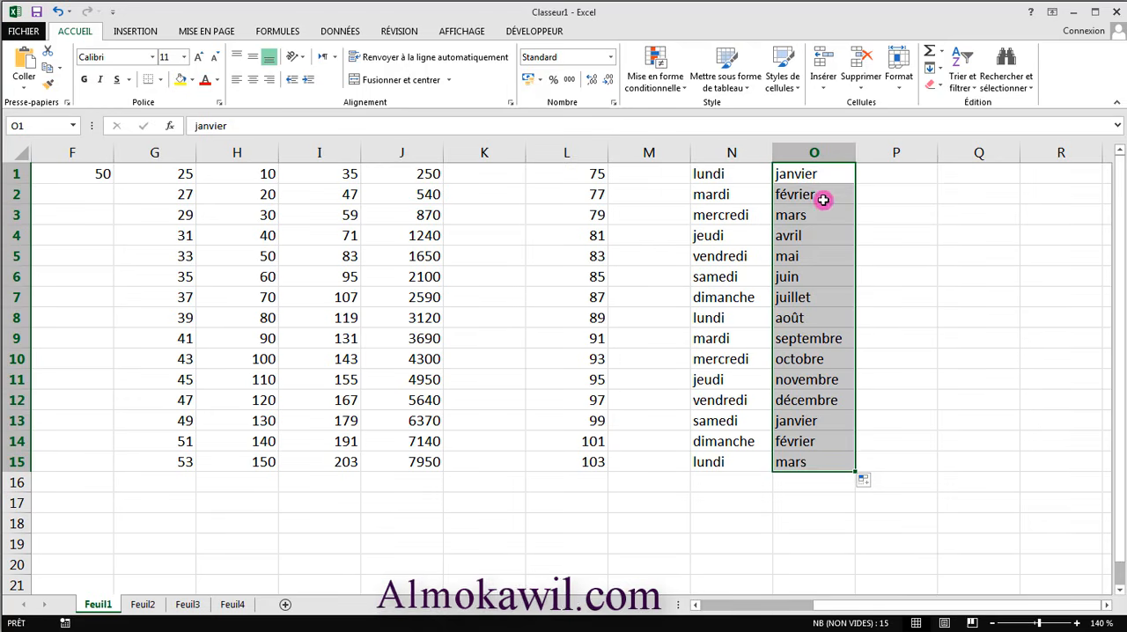
- Enter the time 10:15 in cell P1 and extend the hourly series down to P15
{"action": "left_click", "coordinate": [890, 177]}
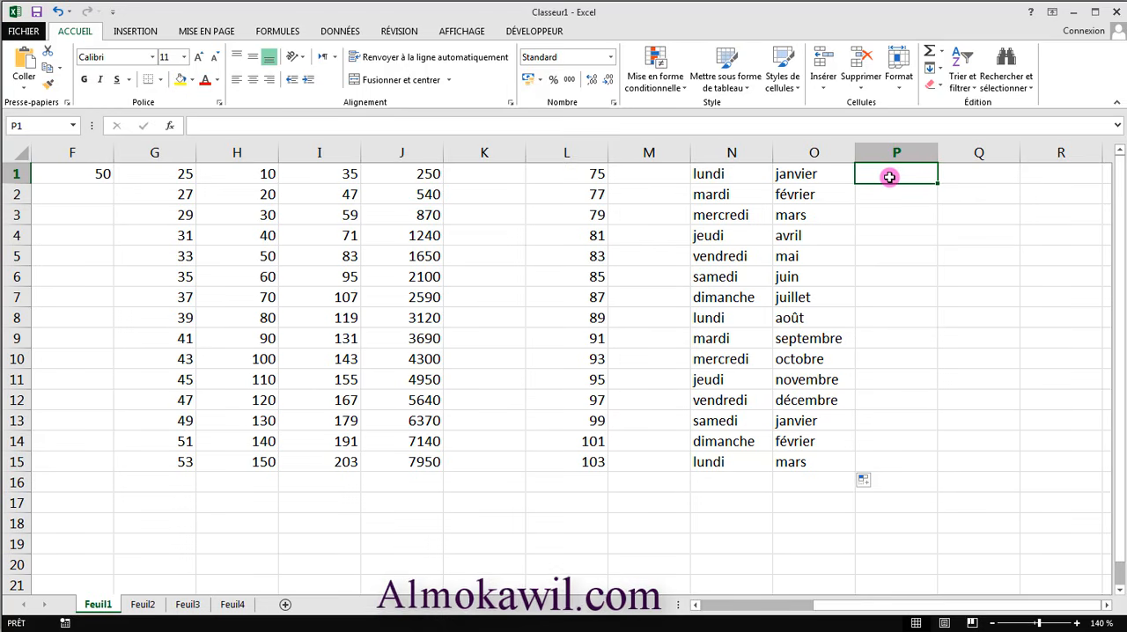
{"action": "type", "text": "10:15"}
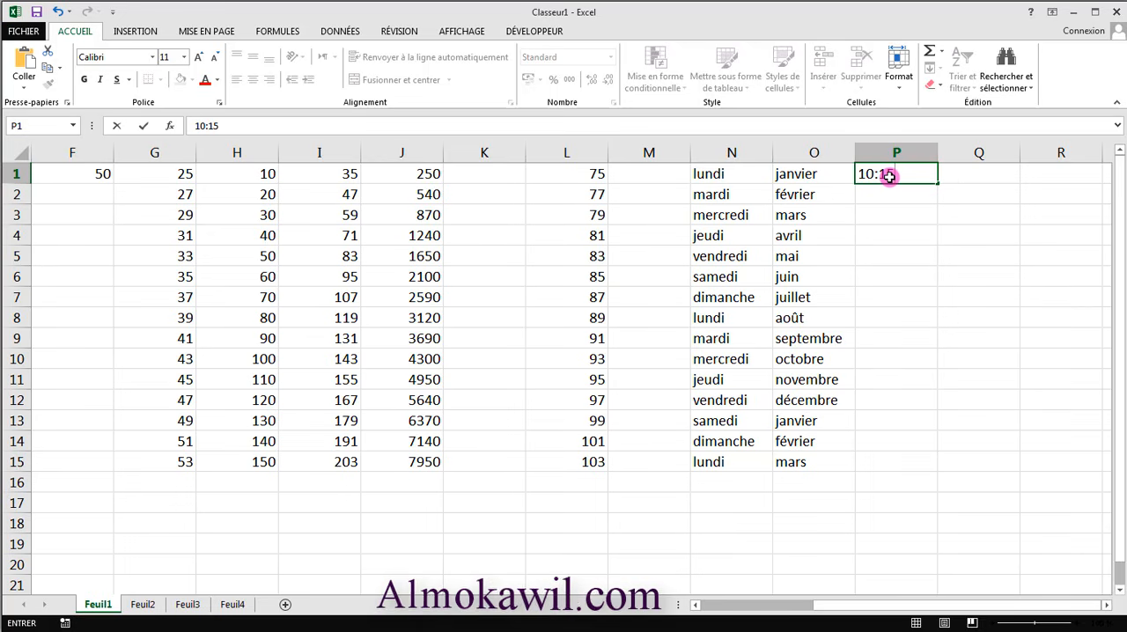
{"action": "left_click_drag", "start_coordinate": [938, 184], "coordinate": [923, 468]}
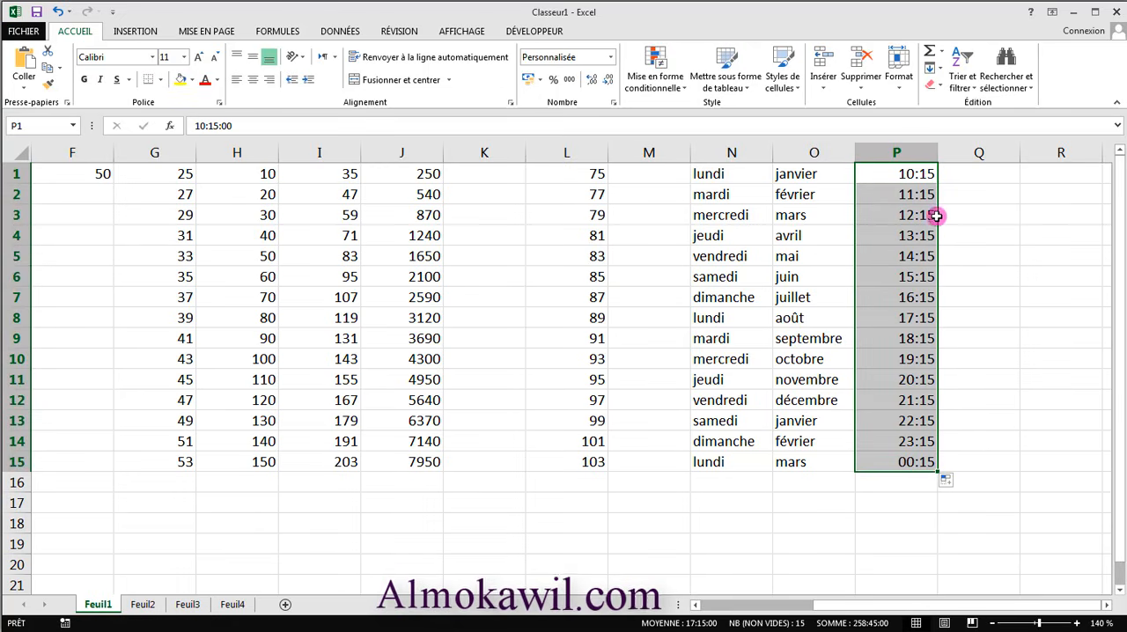
{"action": "left_click", "coordinate": [958, 271]}
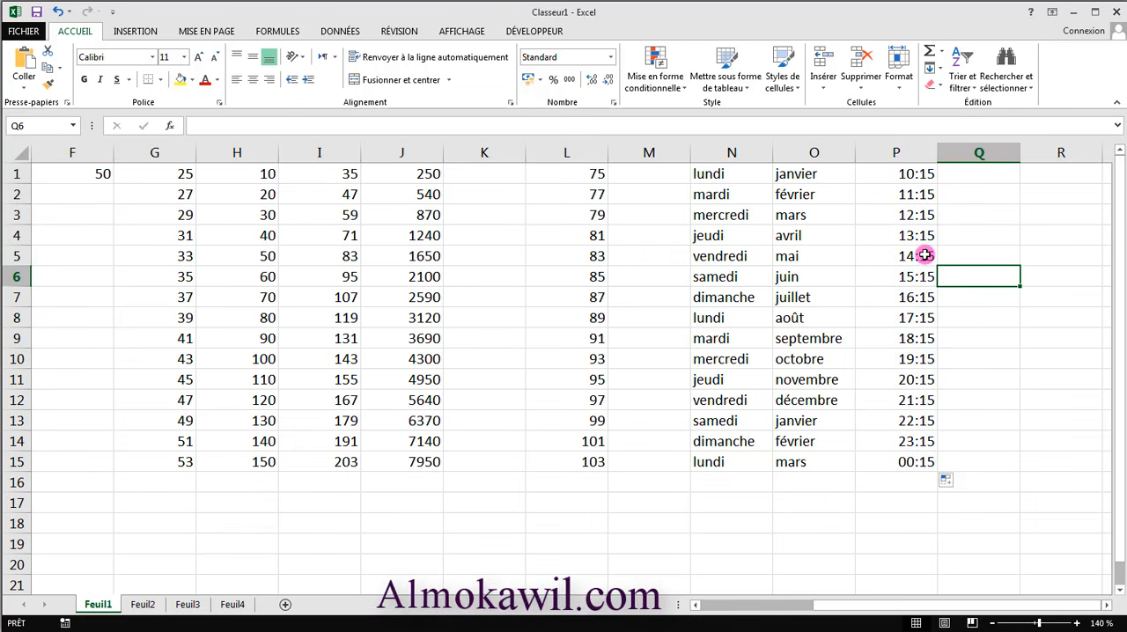
- Enter the times 9:30 in Q1 and 10:00 in Q2, and extend the half-hour series down to Q15
{"action": "left_click", "coordinate": [977, 177]}
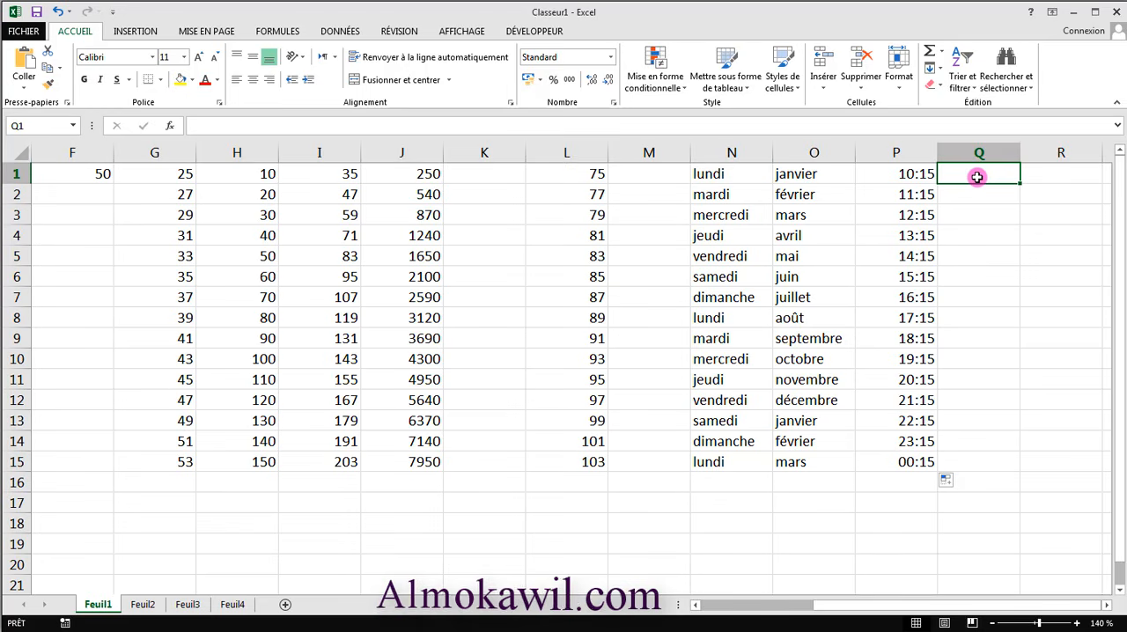
{"action": "type", "text": "9:30"}
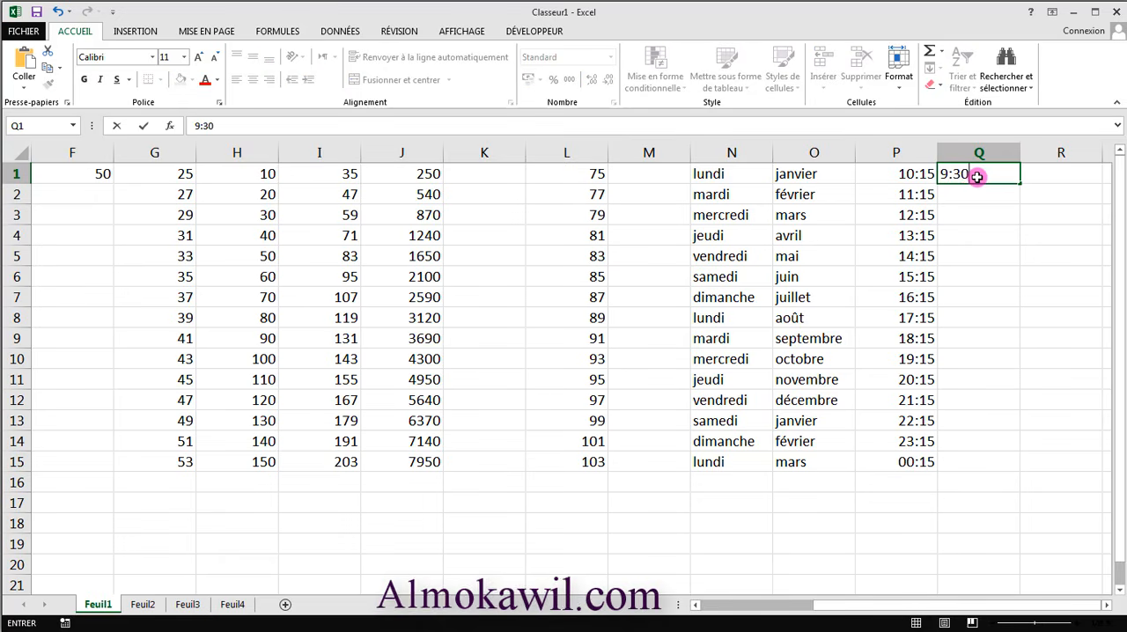
{"action": "left_click", "coordinate": [969, 197]}
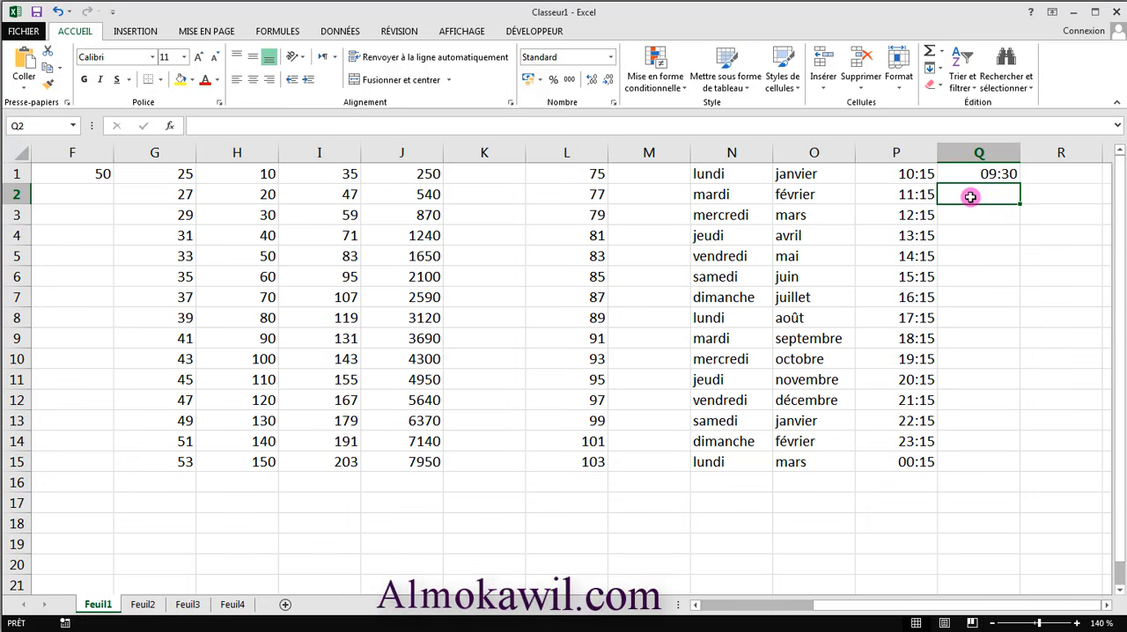
{"action": "type", "text": "10:00"}
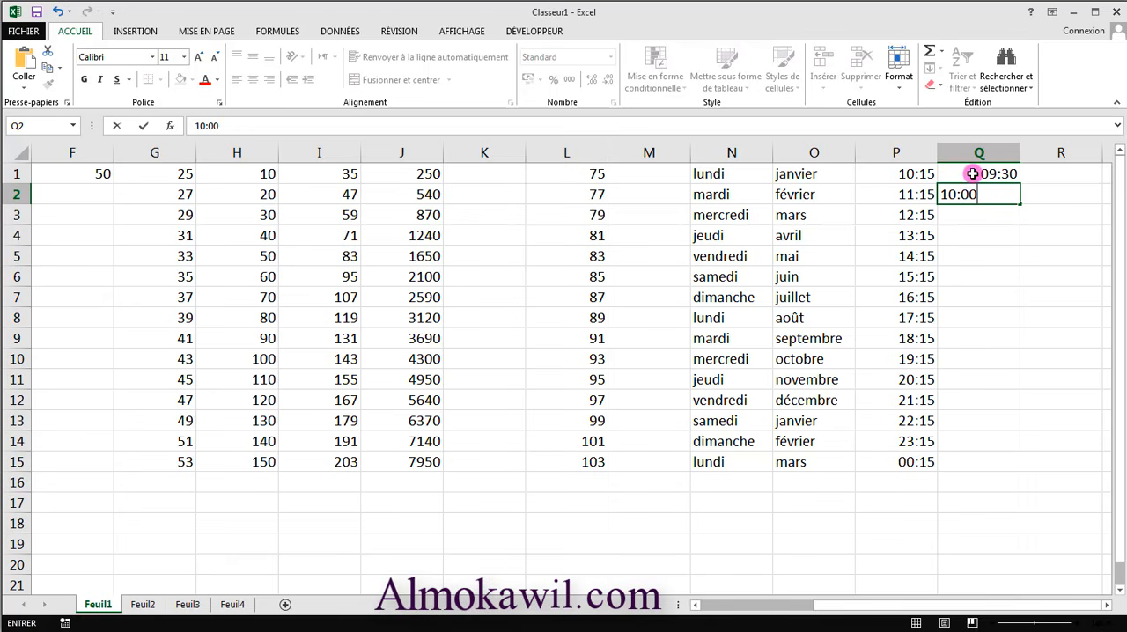
{"action": "left_click_drag", "start_coordinate": [976, 172], "coordinate": [997, 467]}
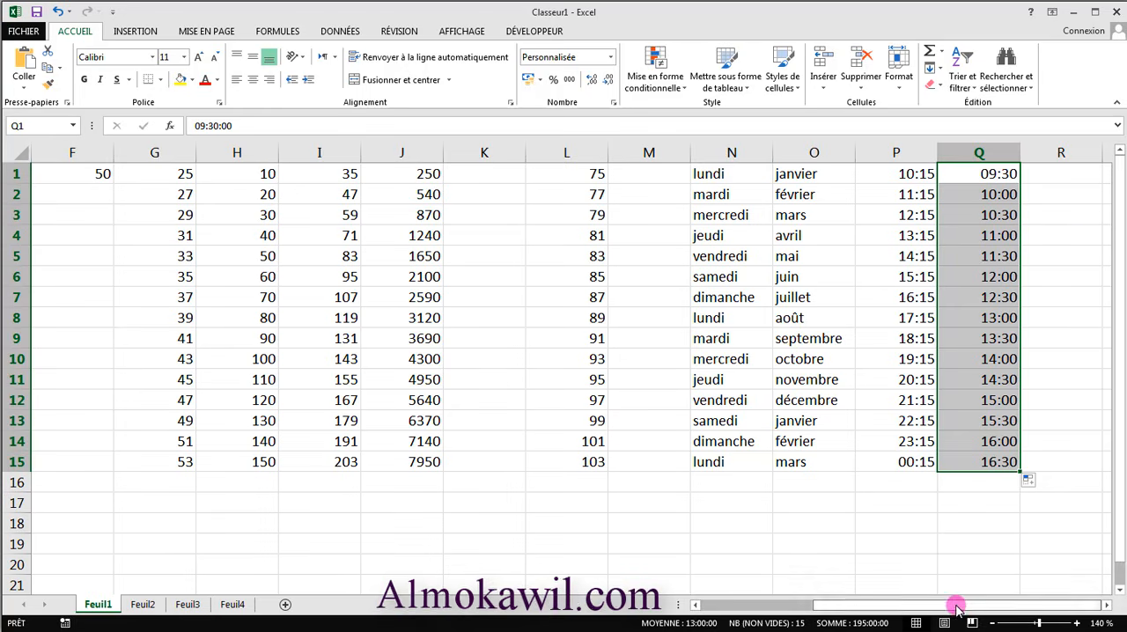
- Enter the date 01/01/2010 in cell R1 and extend the series of dates down to R15
{"action": "left_click", "coordinate": [1057, 177]}
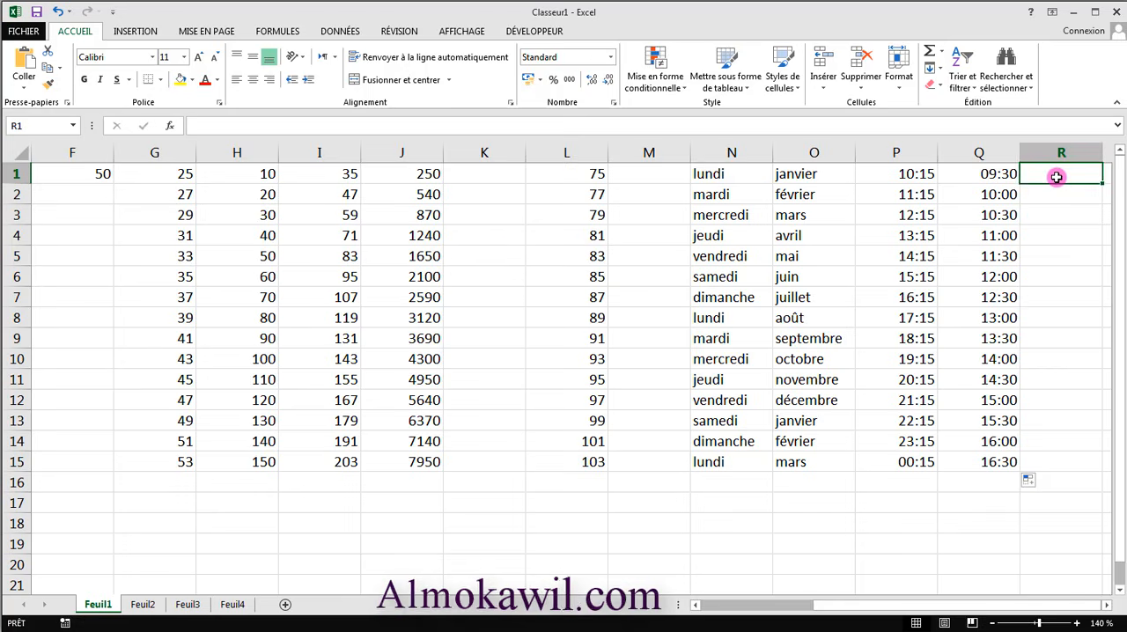
{"action": "key", "text": "Right"}
{"action": "key", "text": "Right"}
{"action": "key", "text": "Right"}
{"action": "key", "text": "Left"}
{"action": "key", "text": "Left"}
{"action": "key", "text": "Left"}
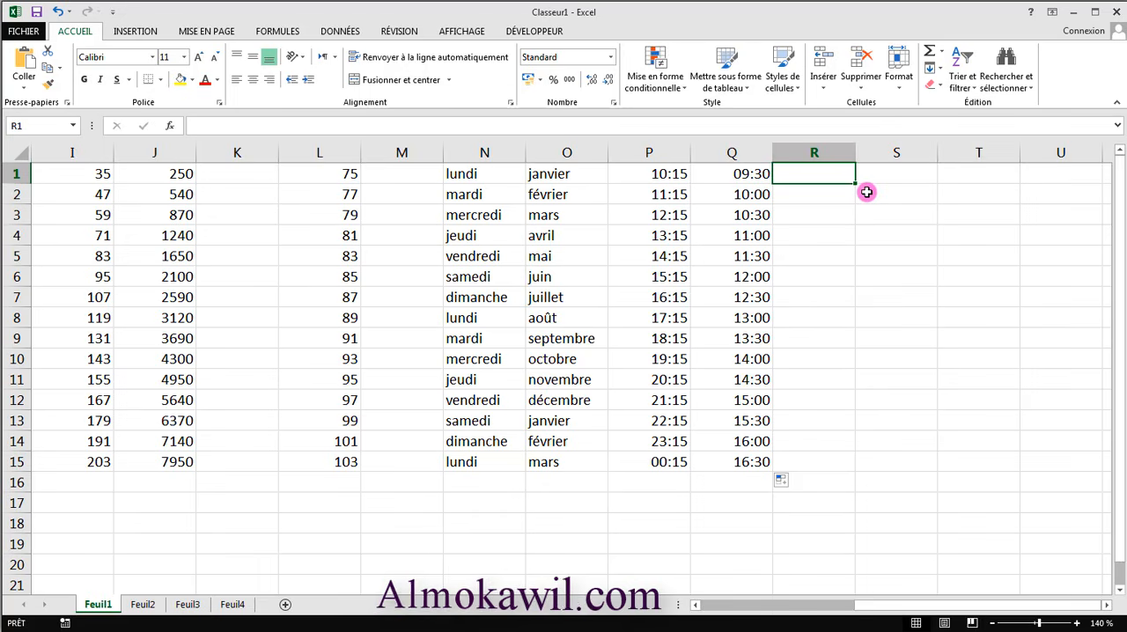
{"action": "type", "text": "01/01/2010"}
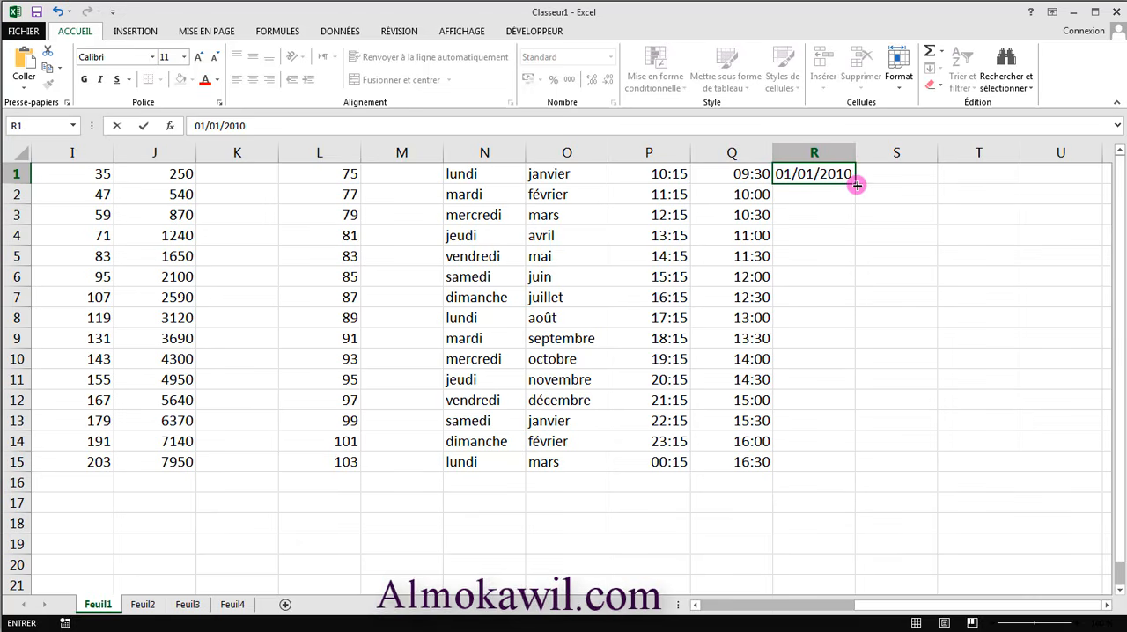
{"action": "left_click_drag", "start_coordinate": [854, 184], "coordinate": [843, 472]}
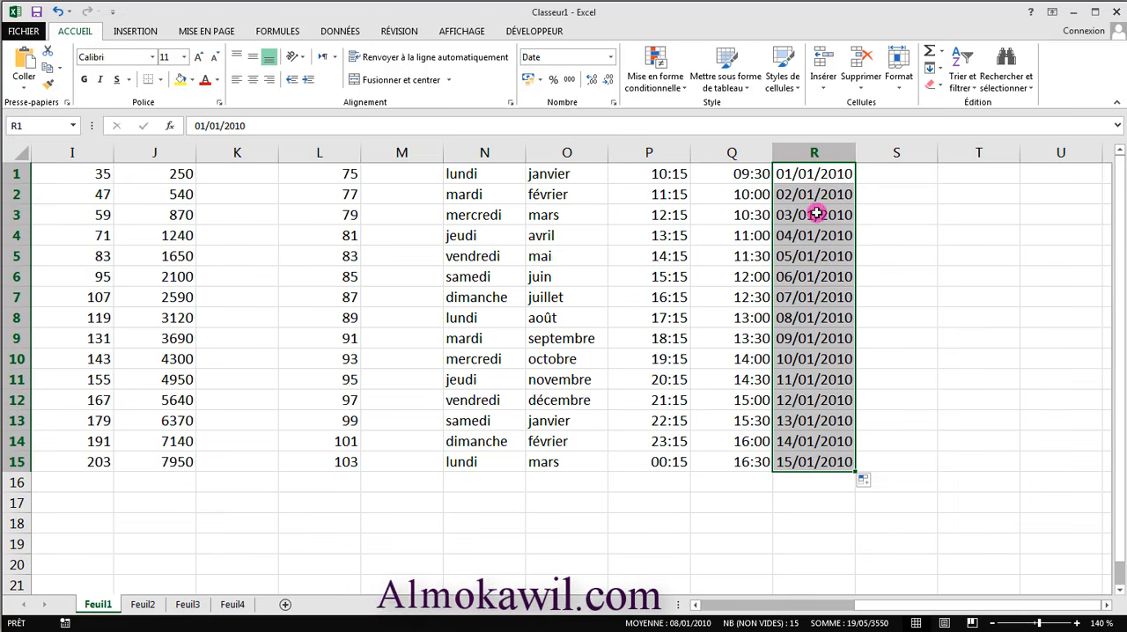
- Extend the date series in column R further down to row 54, and return to the start of the column
{"action": "scroll", "coordinate": [860, 441], "scroll_direction": "down", "scroll_amount": 1}
{"action": "scroll", "coordinate": [859, 442], "scroll_direction": "down", "scroll_amount": 2}
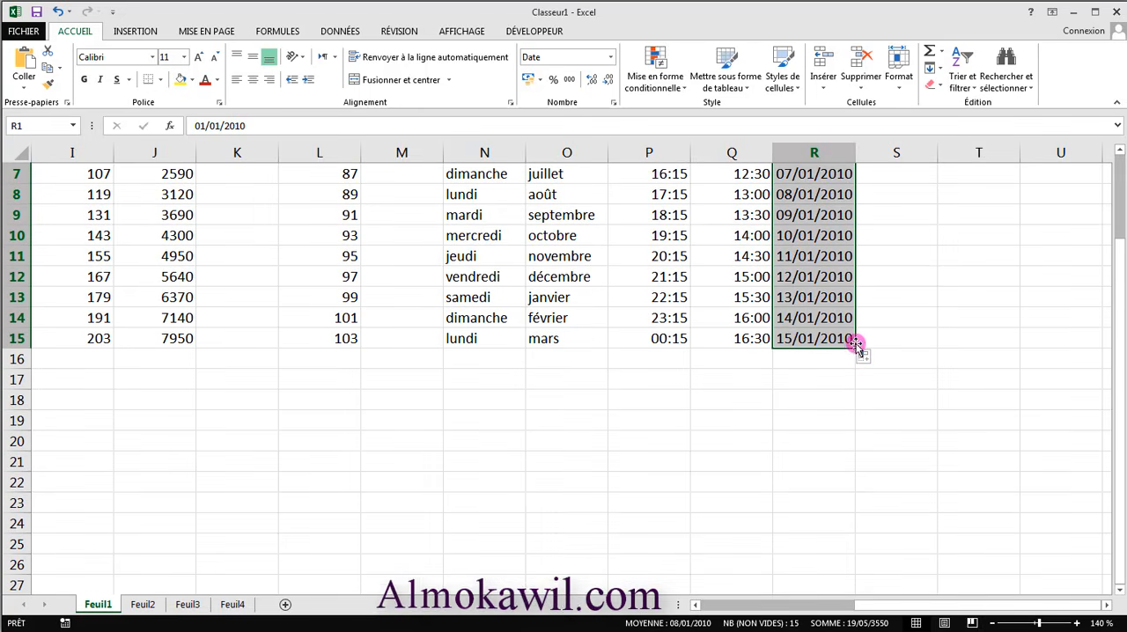
{"action": "left_click_drag", "start_coordinate": [856, 350], "coordinate": [836, 574]}
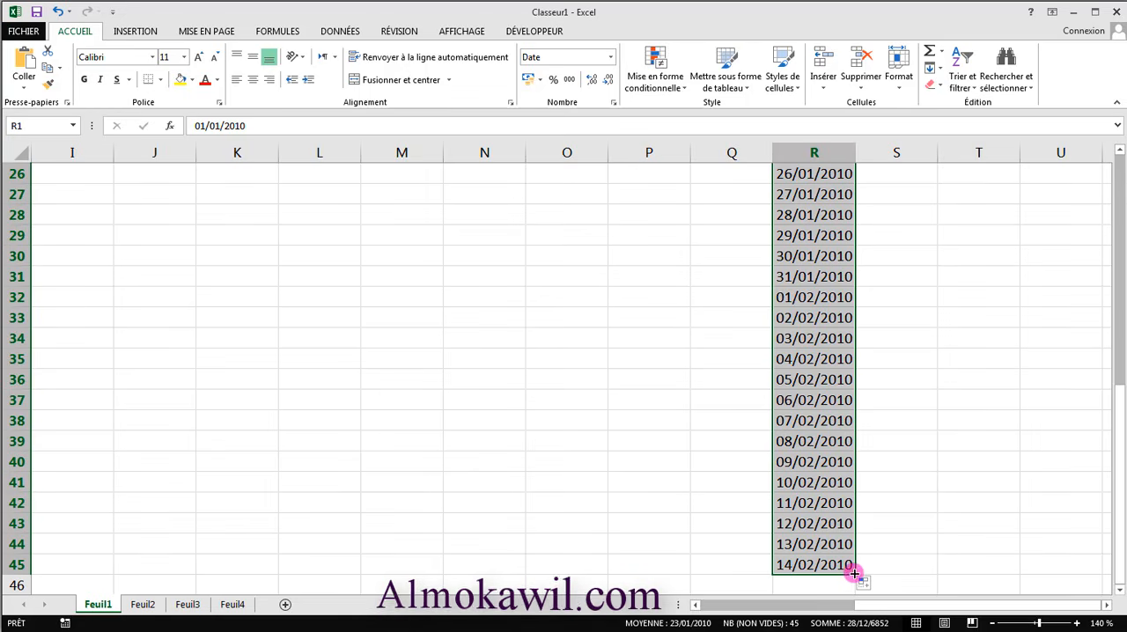
{"action": "left_click_drag", "start_coordinate": [856, 575], "coordinate": [841, 507]}
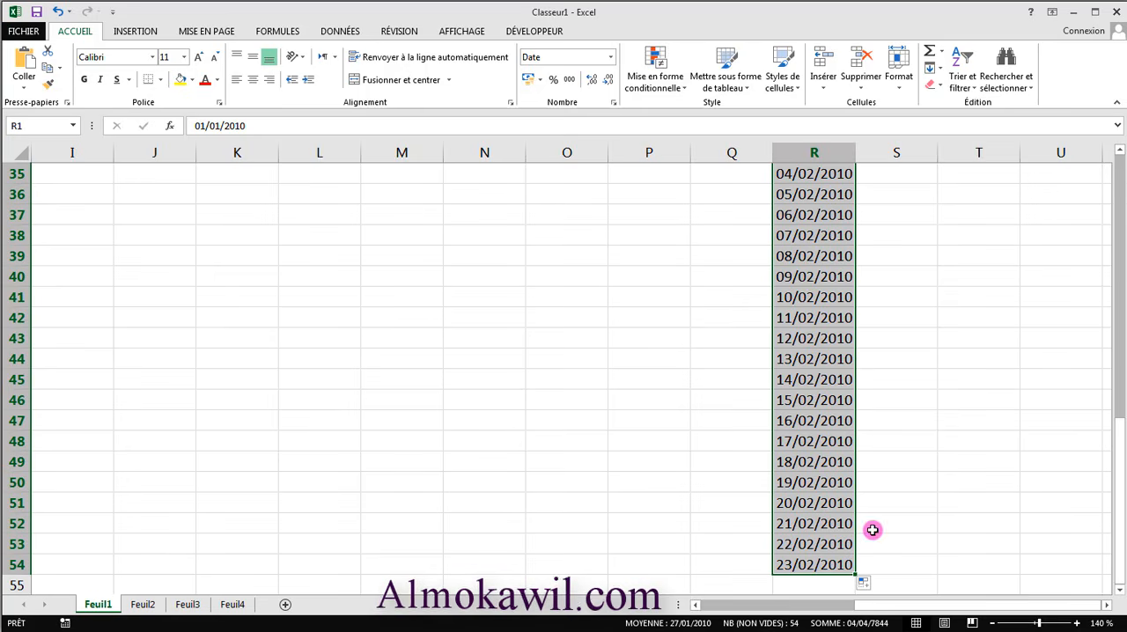
{"action": "left_click_drag", "start_coordinate": [1116, 447], "coordinate": [1119, 145]}
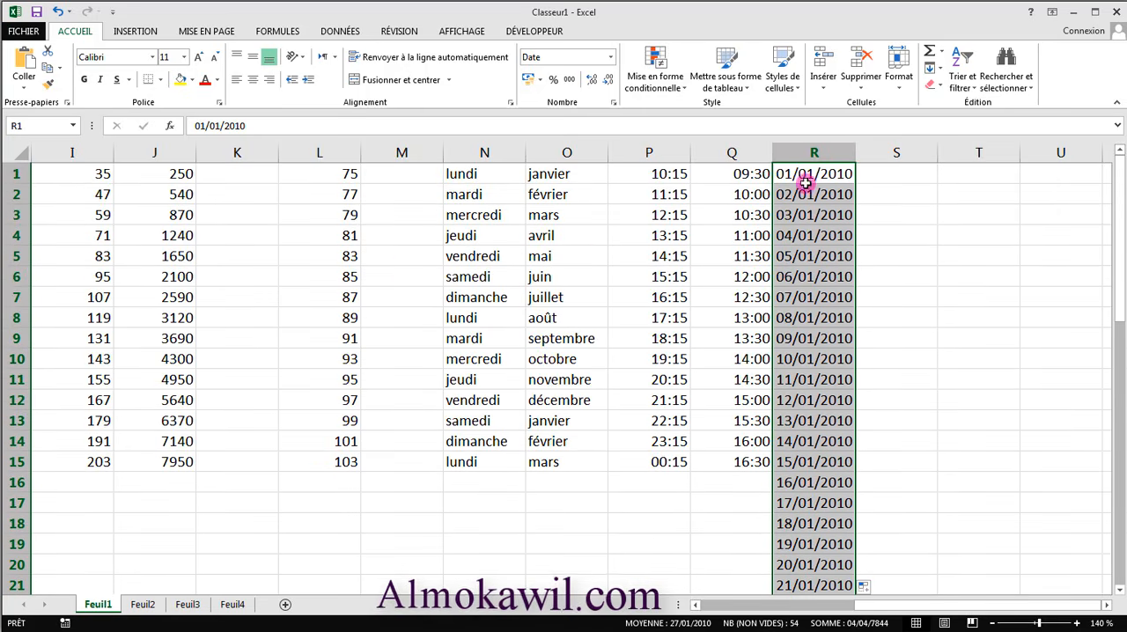
{"action": "left_click", "coordinate": [822, 254]}
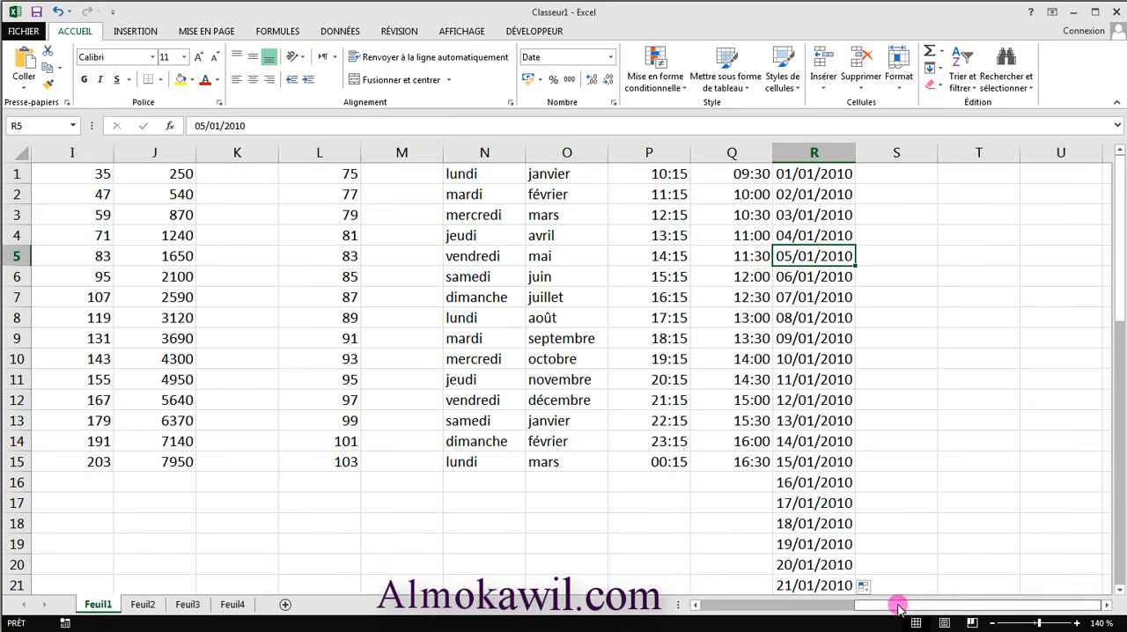
- Fill cell S1 with yellow and cell S2 with red
{"action": "left_click", "coordinate": [907, 177]}
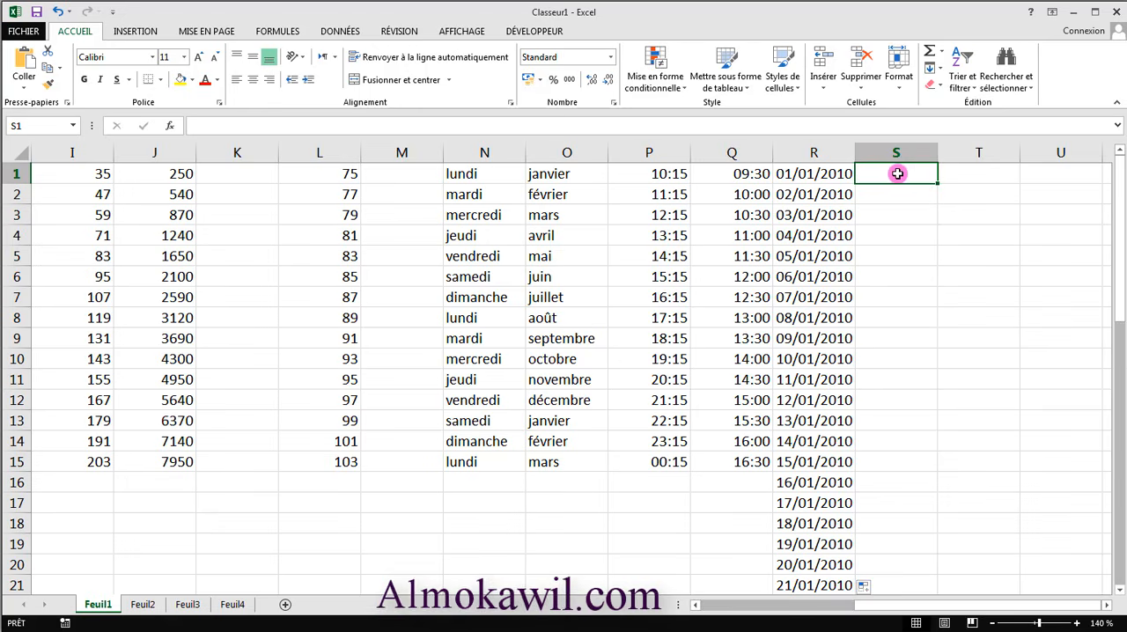
{"action": "left_click", "coordinate": [193, 88]}
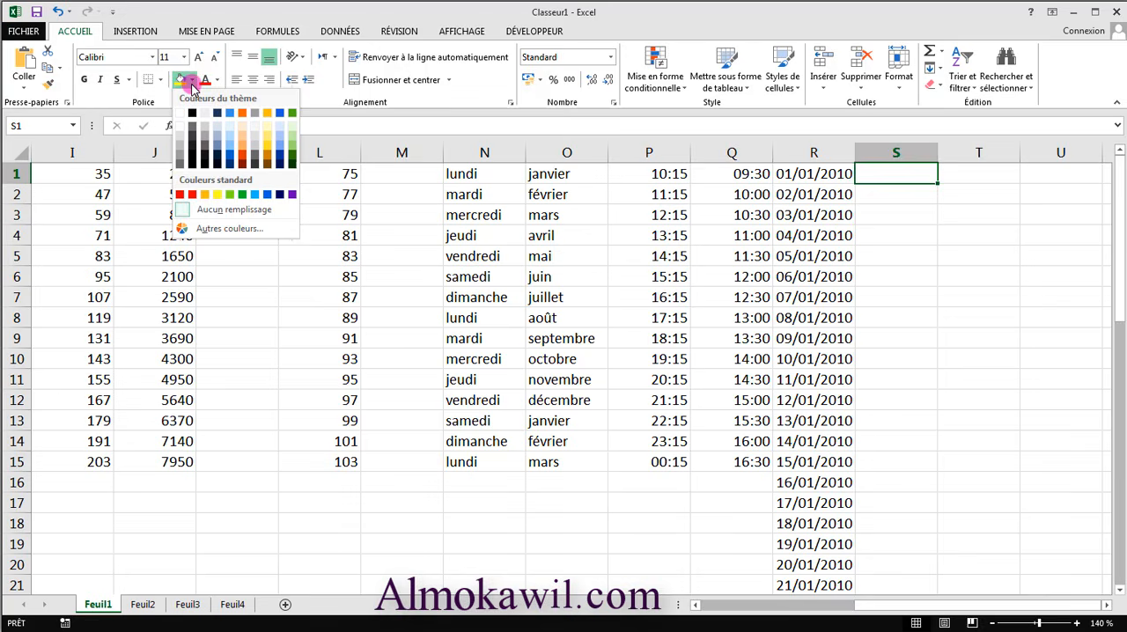
{"action": "left_click", "coordinate": [214, 196]}
{"action": "left_click", "coordinate": [919, 198]}
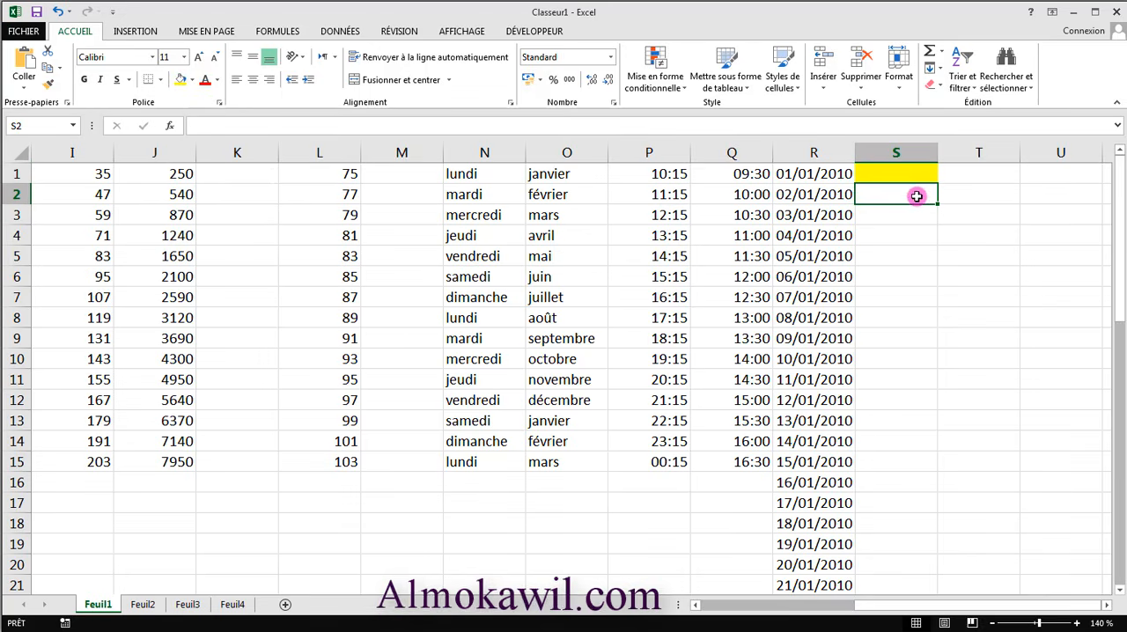
{"action": "left_click", "coordinate": [191, 80]}
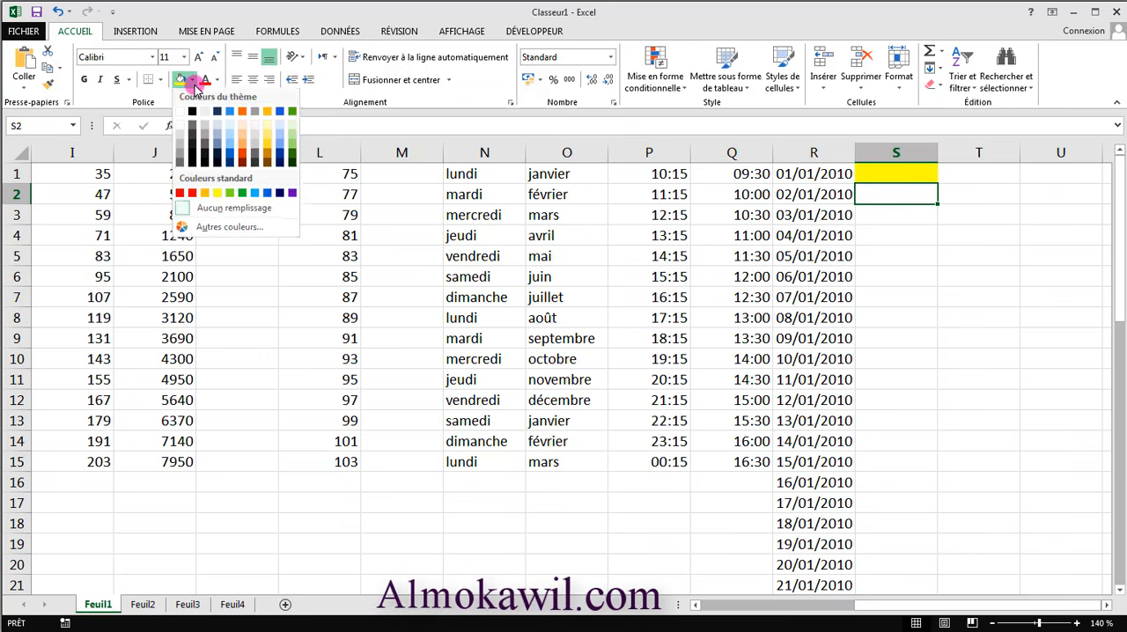
{"action": "left_click", "coordinate": [192, 194]}
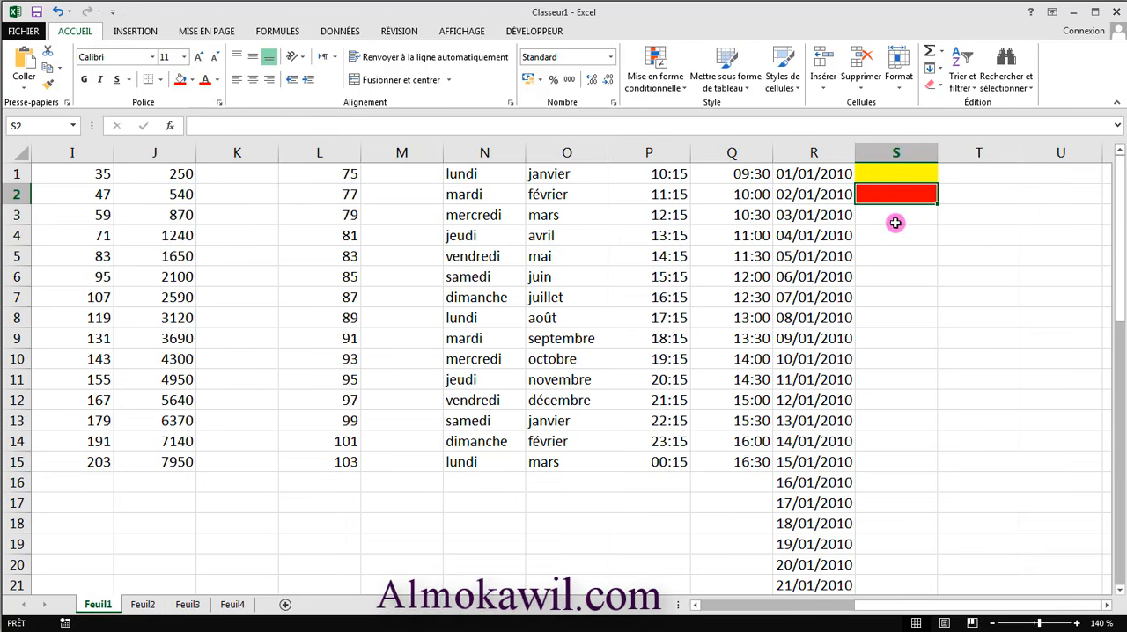
- Extend the alternating yellow and red fill of S1:S2 down to S15
{"action": "left_click", "coordinate": [899, 215]}
{"action": "left_click", "coordinate": [890, 234]}
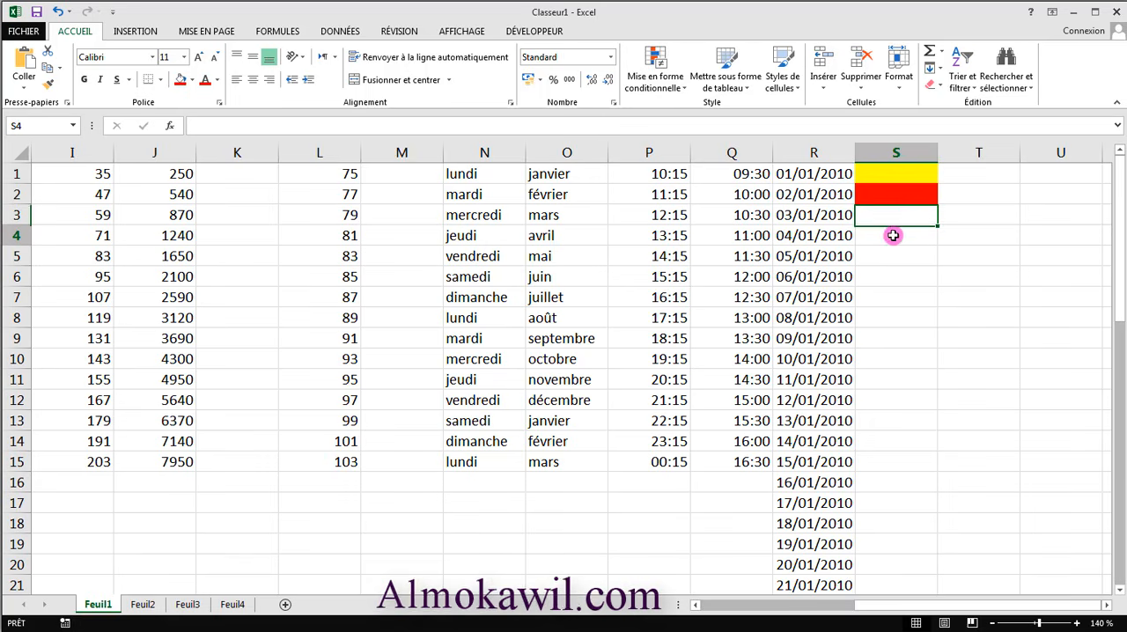
{"action": "left_click_drag", "start_coordinate": [908, 176], "coordinate": [908, 191]}
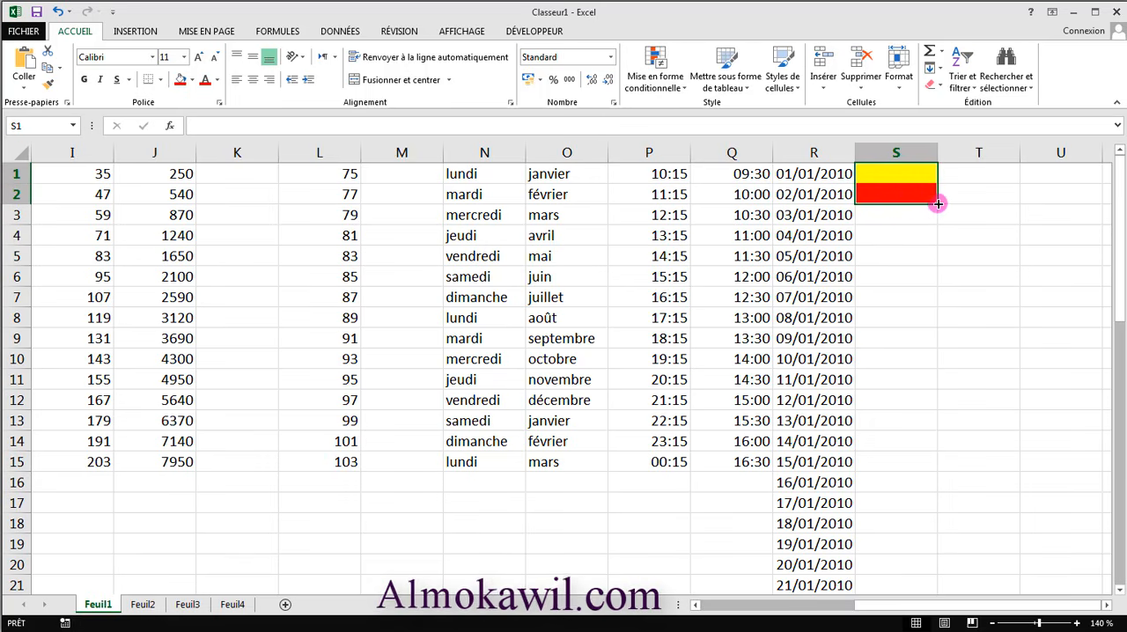
{"action": "left_click_drag", "start_coordinate": [938, 203], "coordinate": [907, 472]}
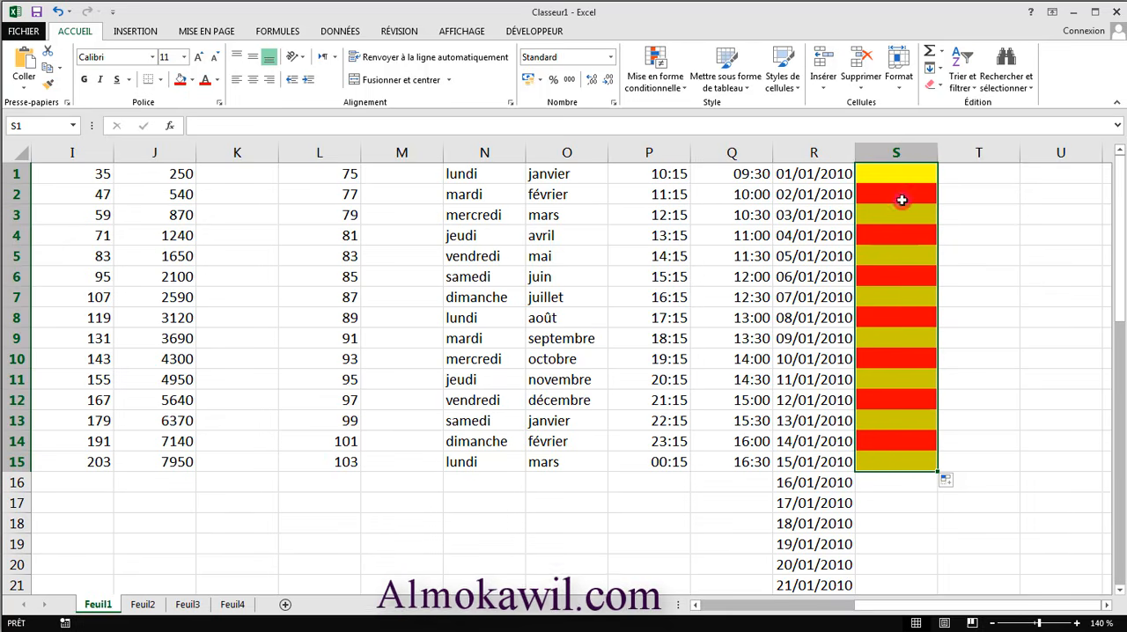
- Fill cell T1 with light blue and cell T2 with the theme colour Vert, Accentuation6, plus clair 60 %
{"action": "left_click", "coordinate": [993, 178]}
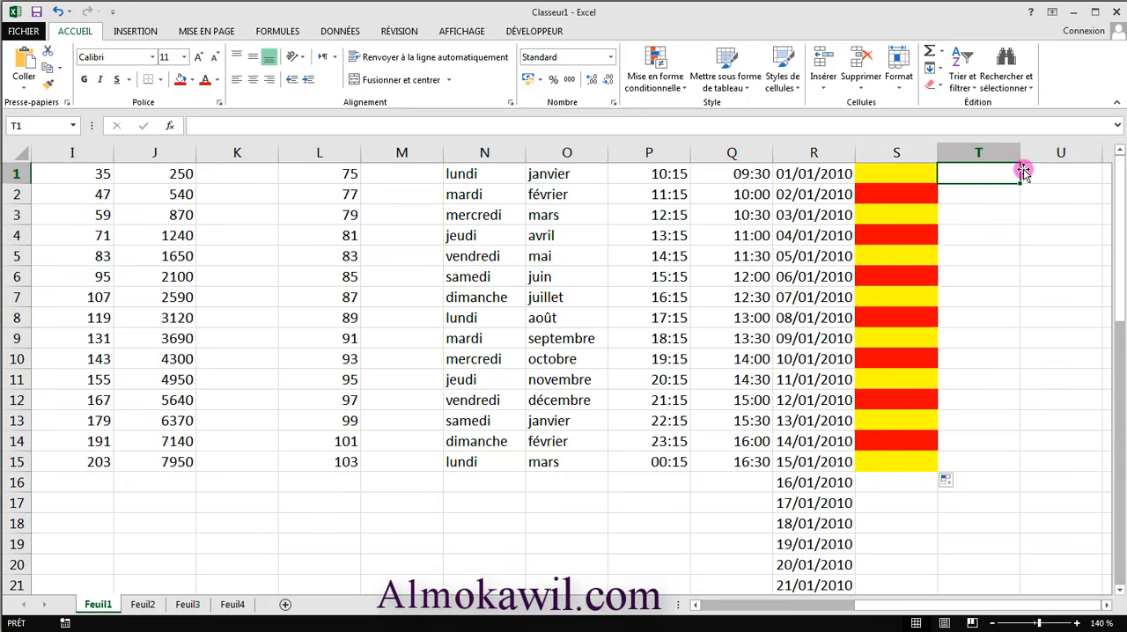
{"action": "left_click", "coordinate": [190, 81]}
{"action": "left_click", "coordinate": [243, 152]}
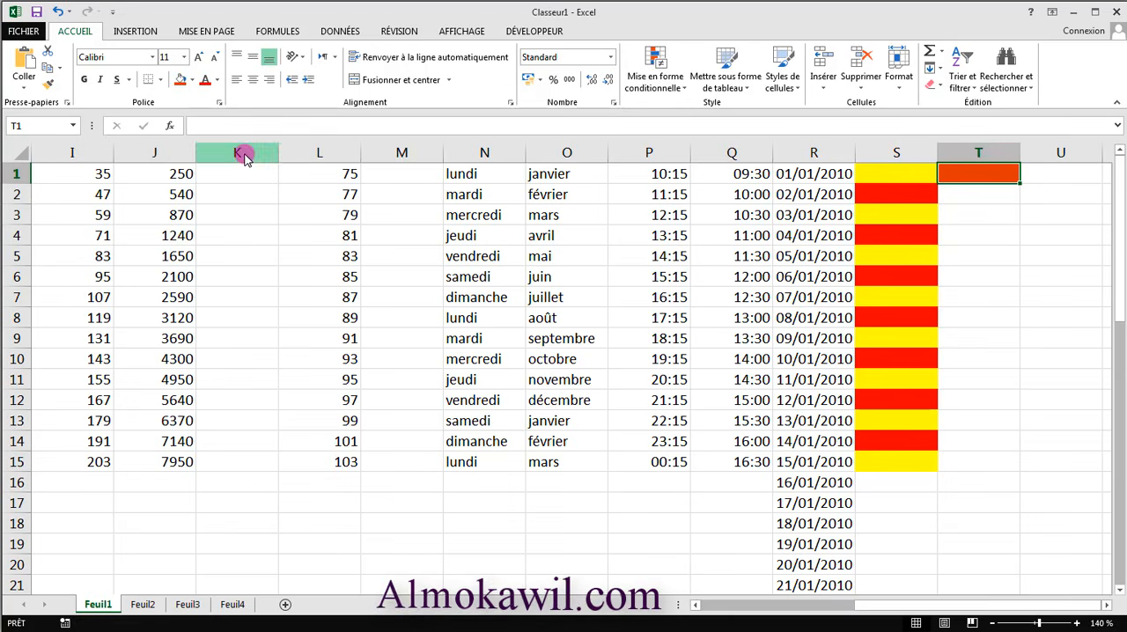
{"action": "left_click", "coordinate": [193, 80]}
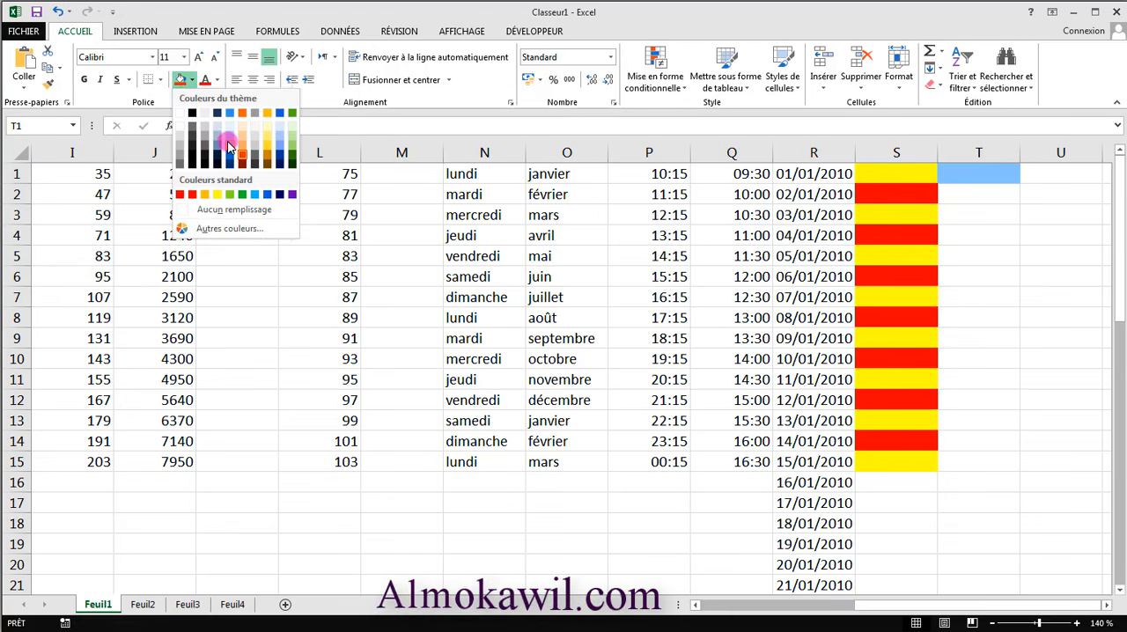
{"action": "left_click", "coordinate": [228, 146]}
{"action": "left_click", "coordinate": [985, 192]}
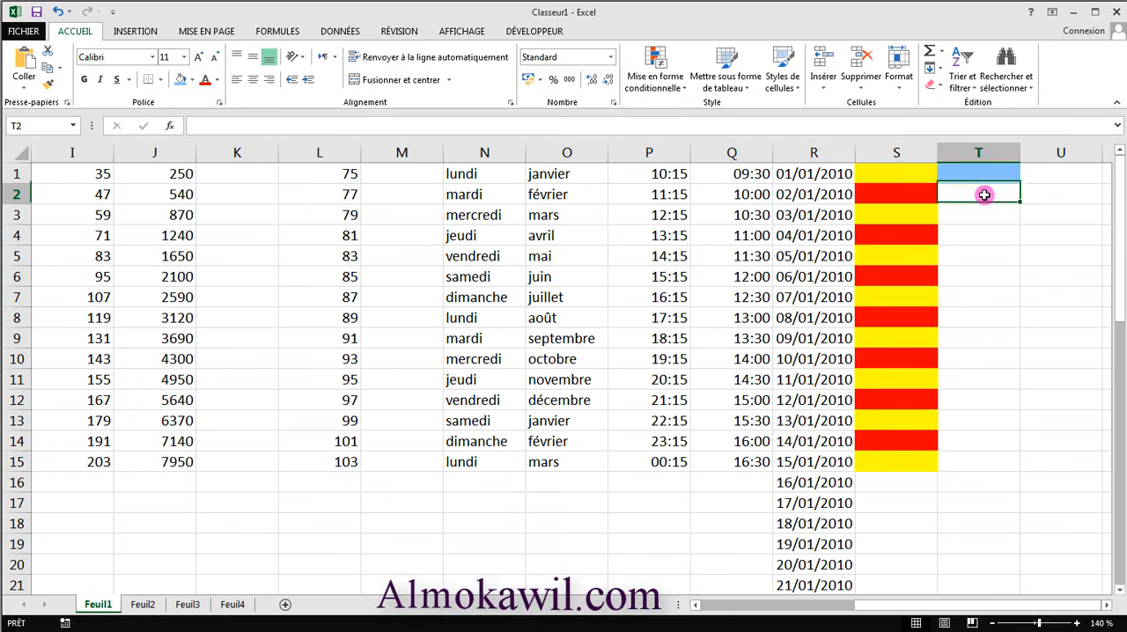
{"action": "left_click", "coordinate": [193, 81]}
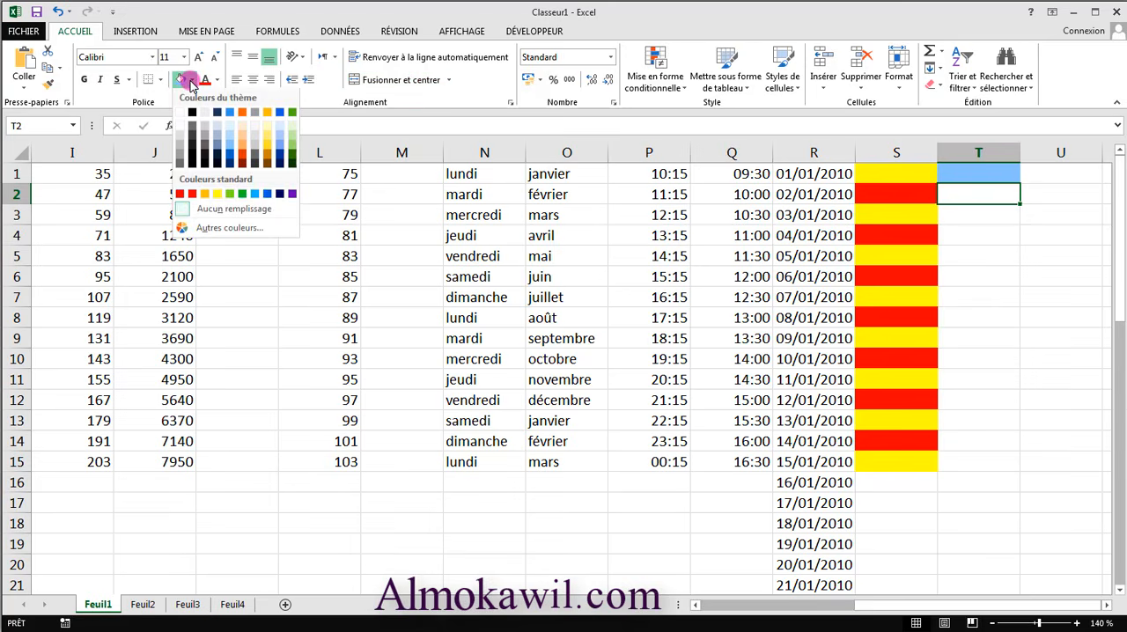
{"action": "left_click", "coordinate": [291, 143]}
- Enter 1 in T1 and 2 in T2, and extend the numbers with their alternating fill colours down to T15
{"action": "left_click", "coordinate": [969, 177]}
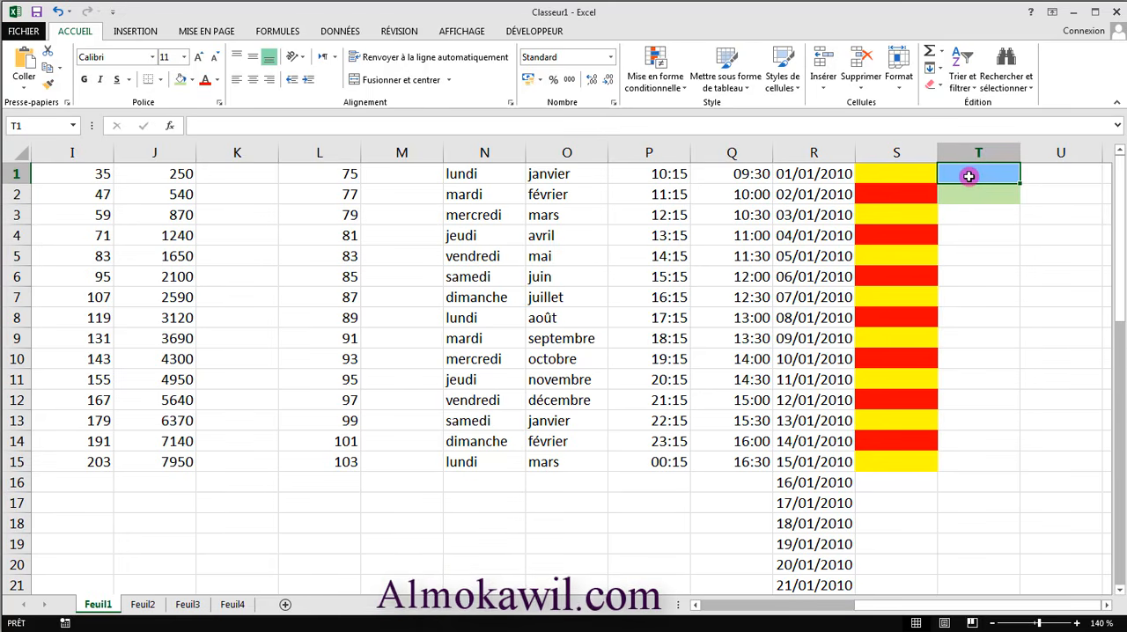
{"action": "type", "text": "1"}
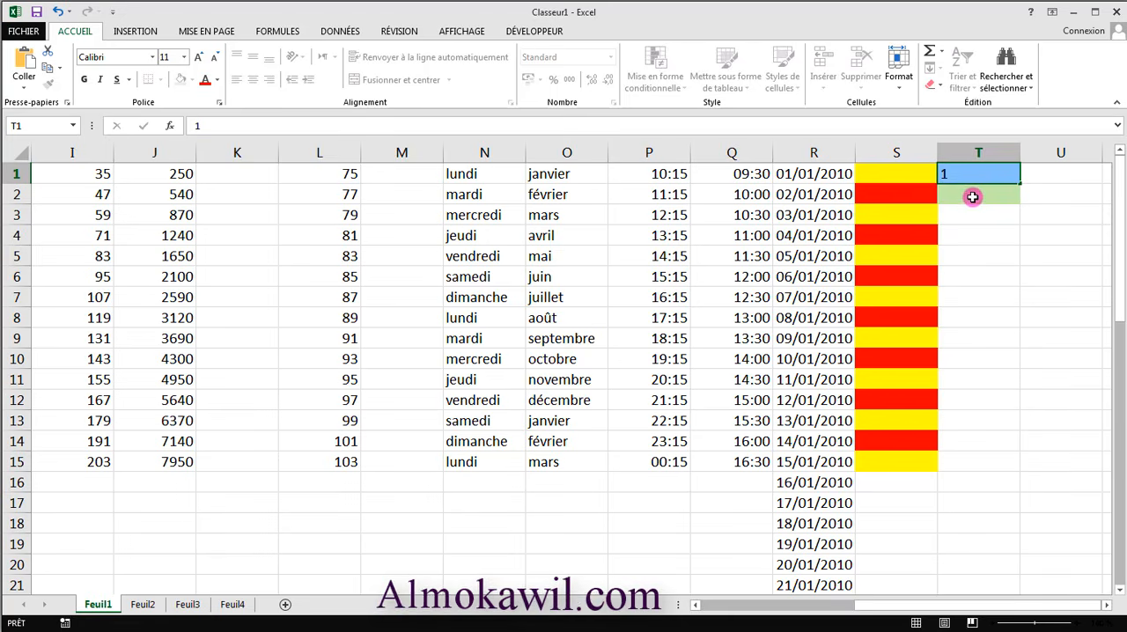
{"action": "left_click", "coordinate": [972, 198]}
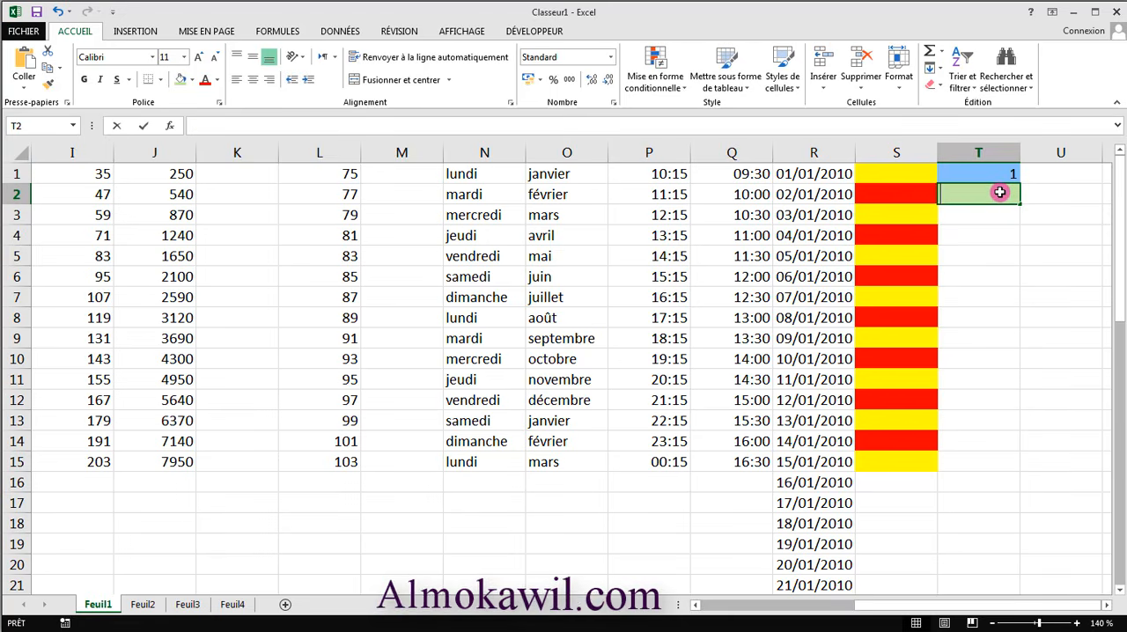
{"action": "type", "text": "2"}
{"action": "left_click", "coordinate": [1009, 234]}
{"action": "left_click_drag", "start_coordinate": [996, 172], "coordinate": [1004, 475]}
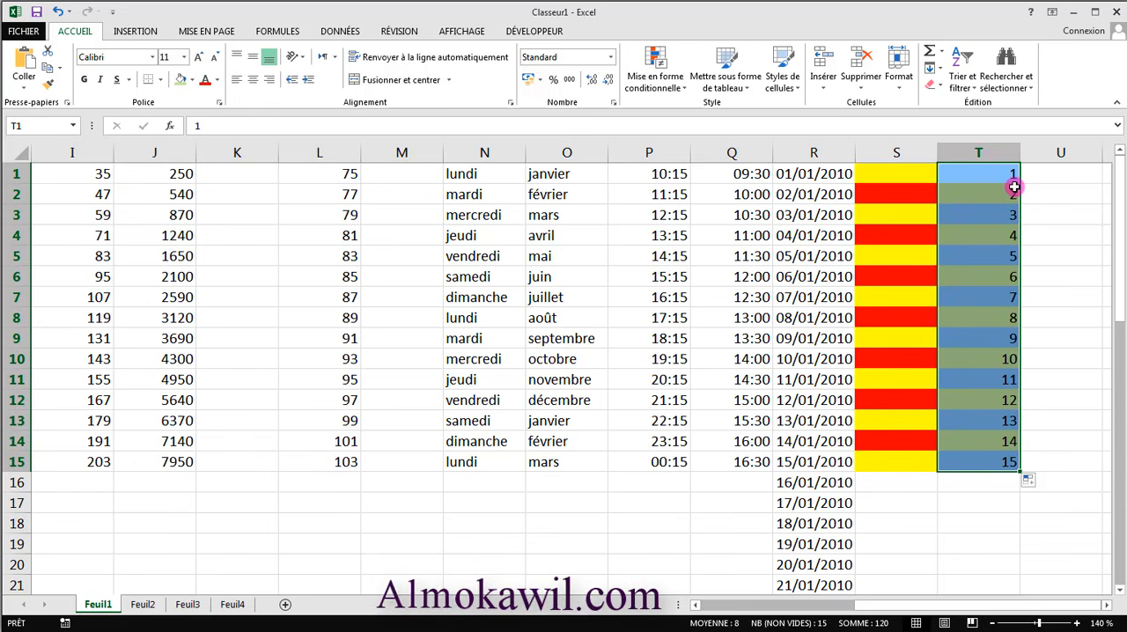
- Undo the fill in column T and extend T1:T2 down to T15 with the option Ne recopier que la mise en forme
{"action": "left_click", "coordinate": [1069, 293]}
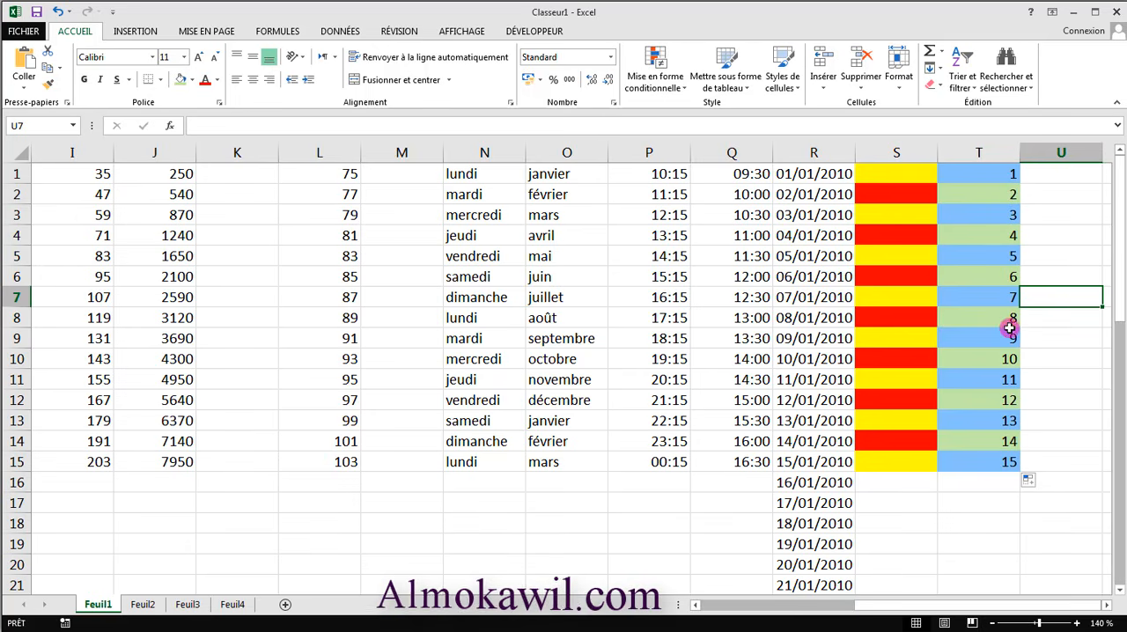
{"action": "left_click", "coordinate": [58, 12]}
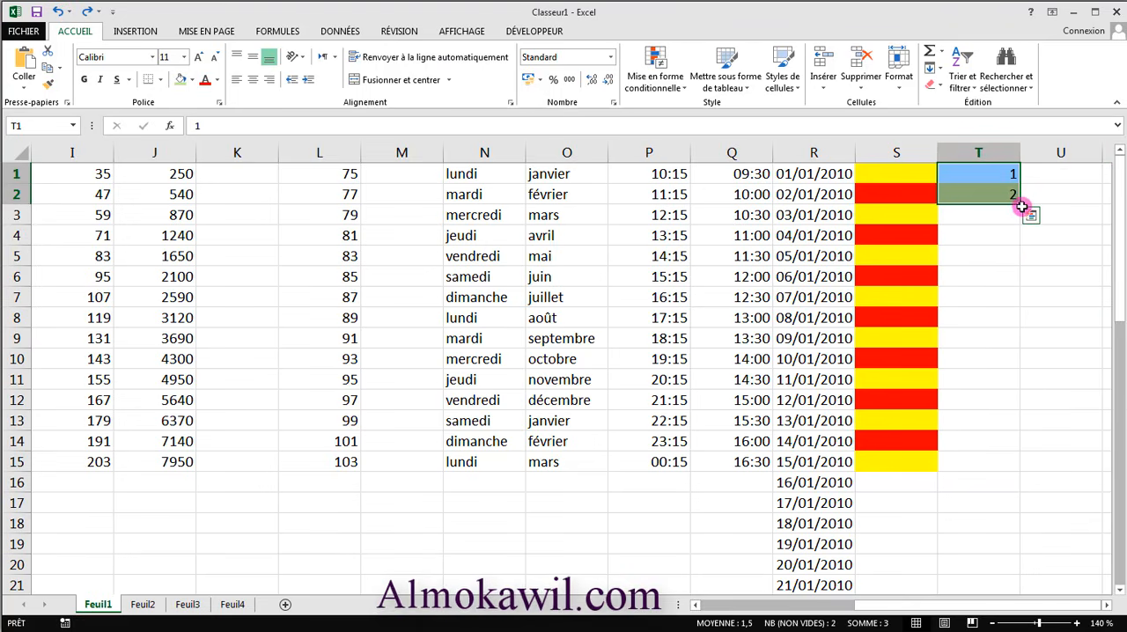
{"action": "left_click_drag", "start_coordinate": [1020, 204], "coordinate": [1002, 473]}
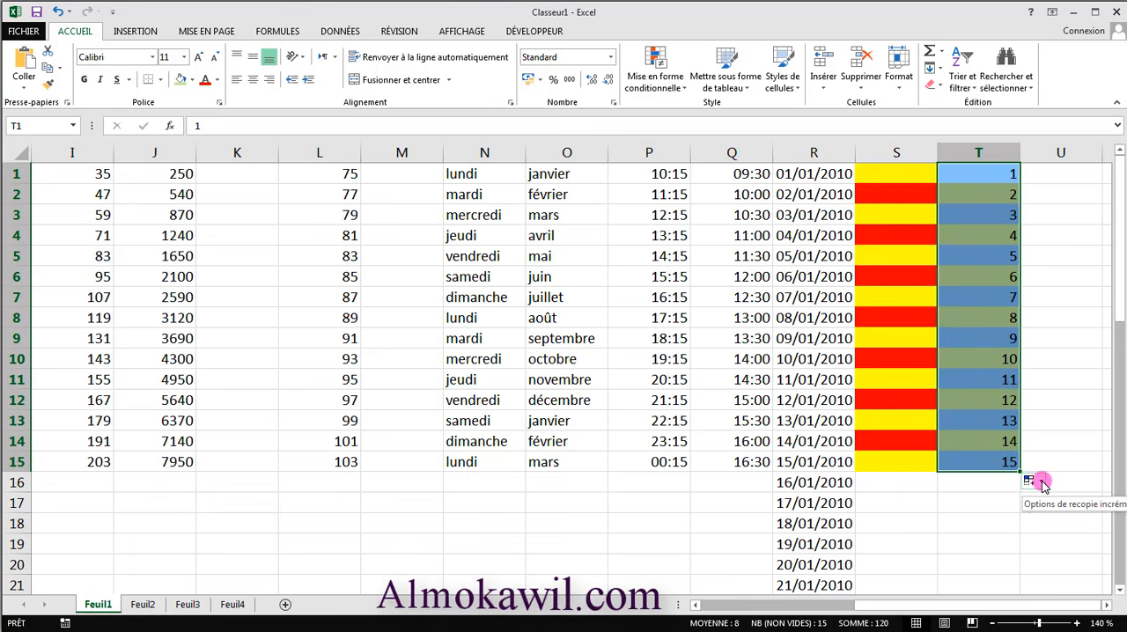
{"action": "left_click", "coordinate": [1041, 483]}
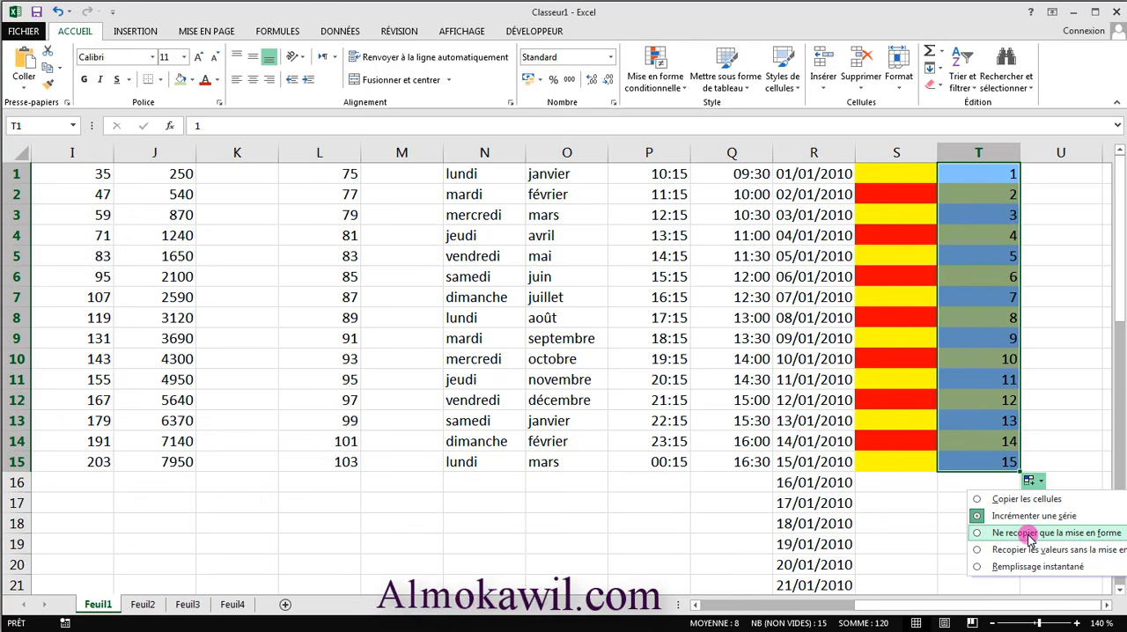
{"action": "left_click", "coordinate": [1085, 540]}
{"action": "left_click", "coordinate": [1050, 268]}
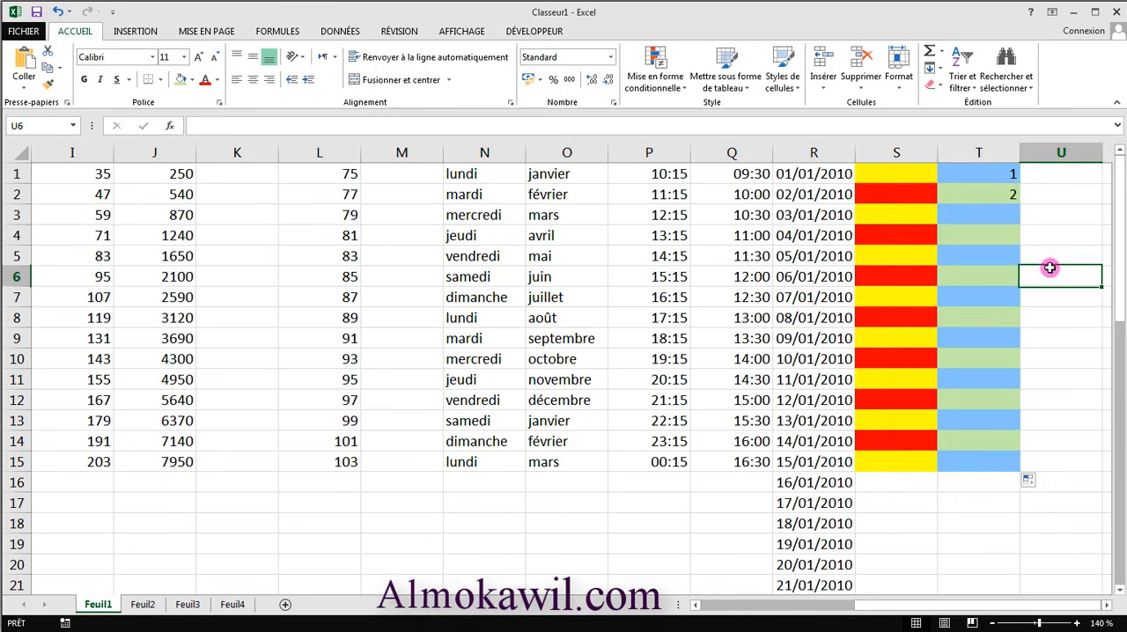
- Undo the formatting-only fill and extend T1:T2 down to T15, copying the values without the formatting
{"action": "left_click", "coordinate": [997, 181]}
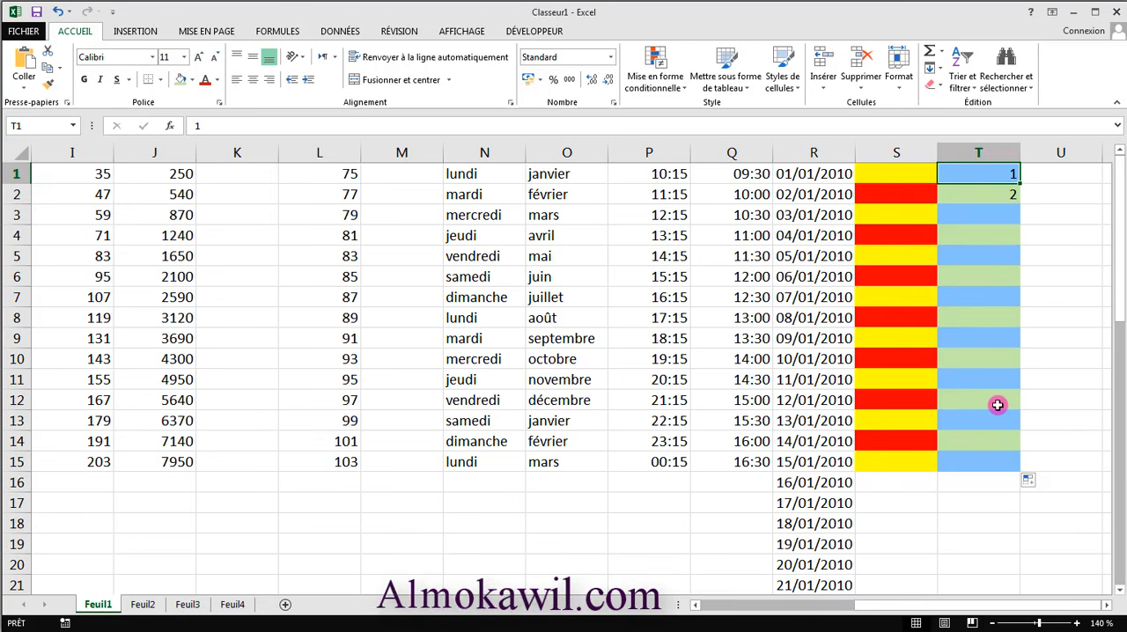
{"action": "key", "text": "ctrl+z"}
{"action": "left_click_drag", "start_coordinate": [1021, 204], "coordinate": [1005, 470]}
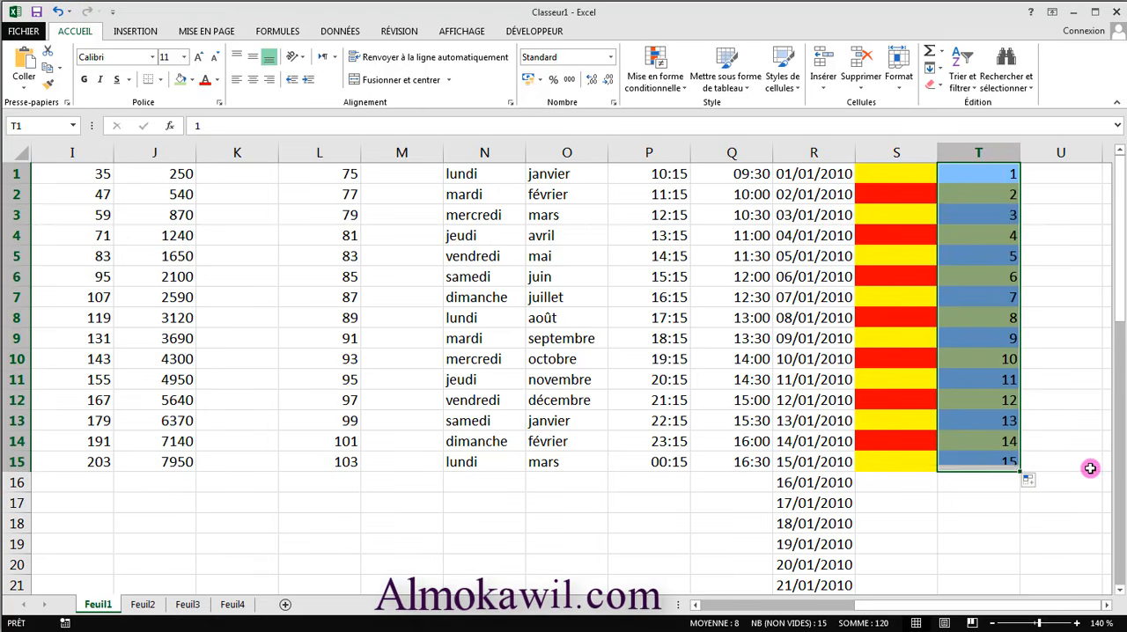
{"action": "left_click", "coordinate": [1038, 484]}
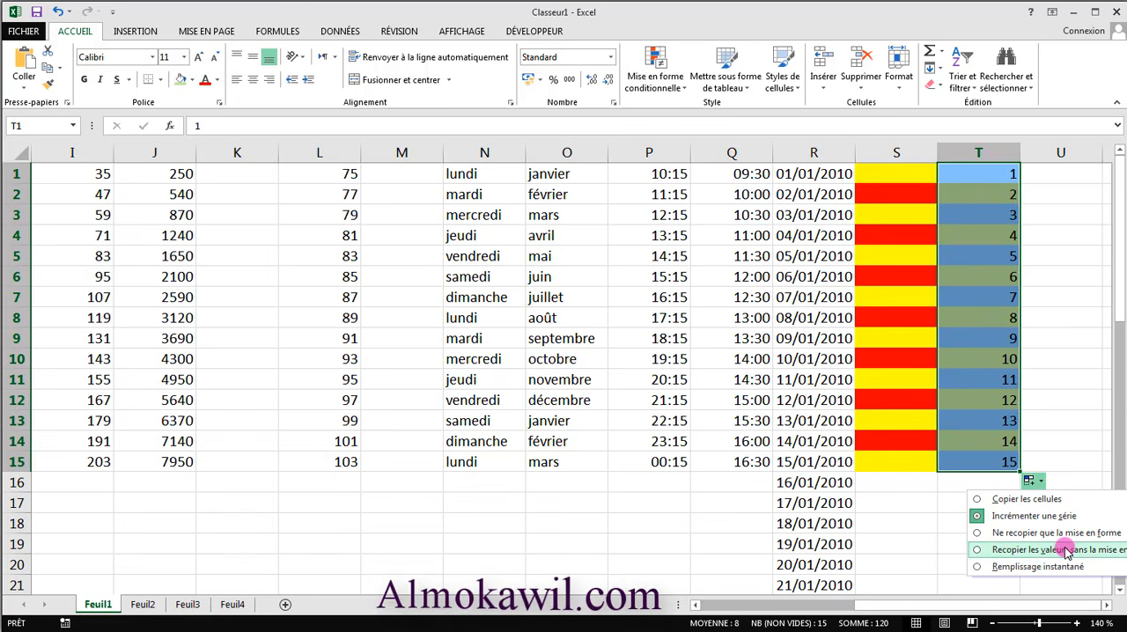
{"action": "left_click", "coordinate": [1124, 551]}
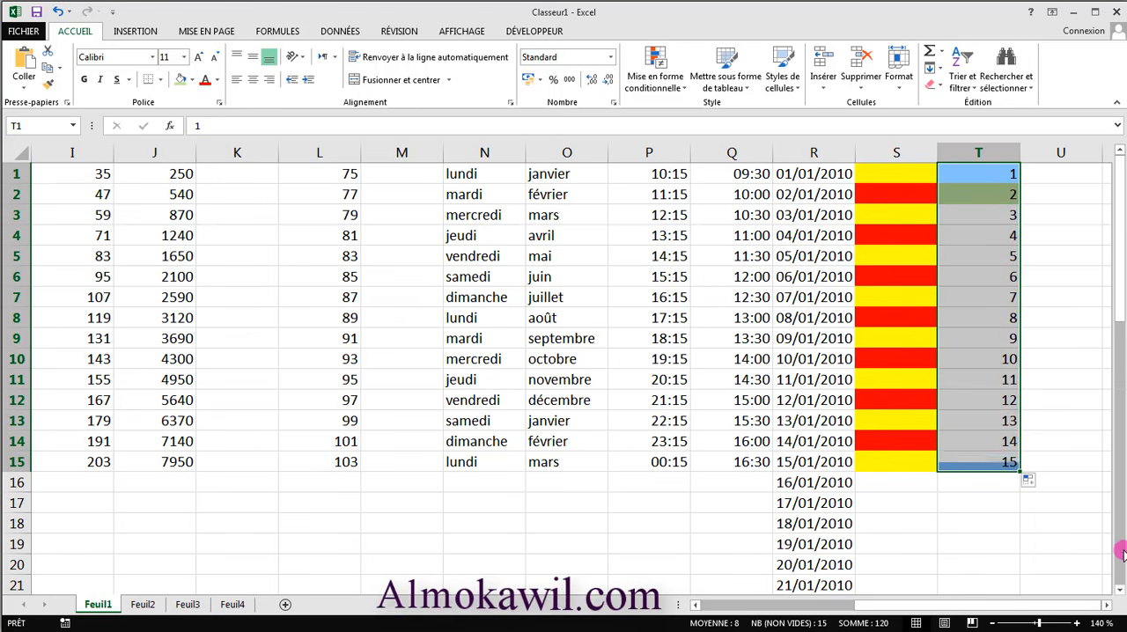
{"action": "scroll", "coordinate": [1068, 429], "scroll_direction": "down", "scroll_amount": 7}
{"action": "left_click_drag", "start_coordinate": [1124, 432], "coordinate": [1065, 291]}
{"action": "left_click", "coordinate": [1064, 291]}
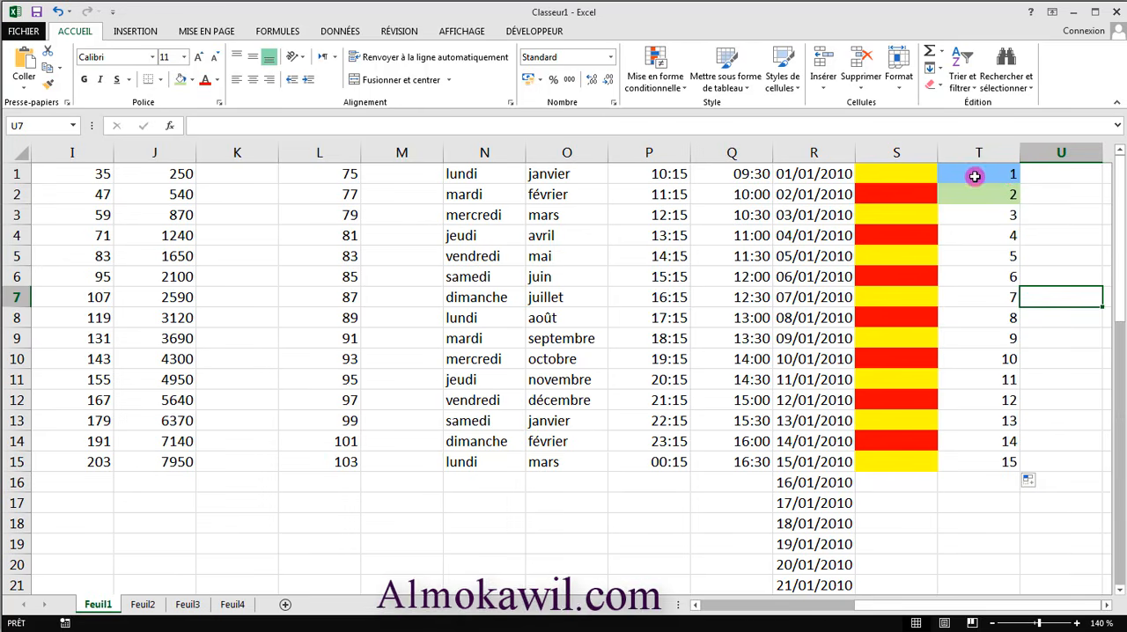
- Select T1:T2 and examine the fill options available for the series in column T
{"action": "left_click_drag", "start_coordinate": [975, 176], "coordinate": [979, 197]}
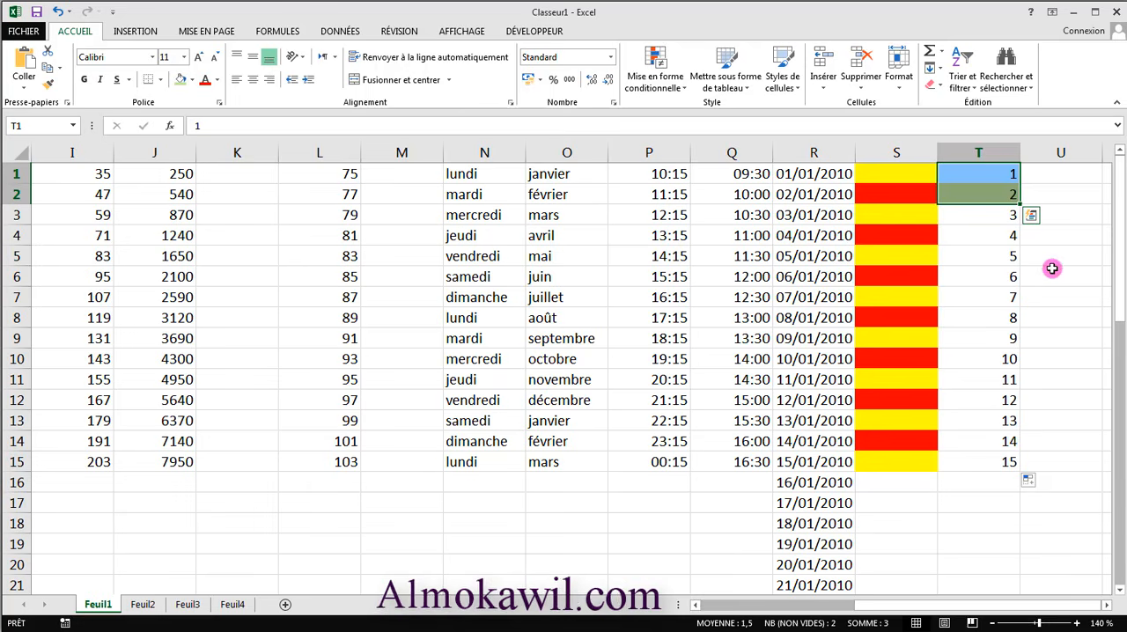
{"action": "left_click", "coordinate": [1036, 480]}
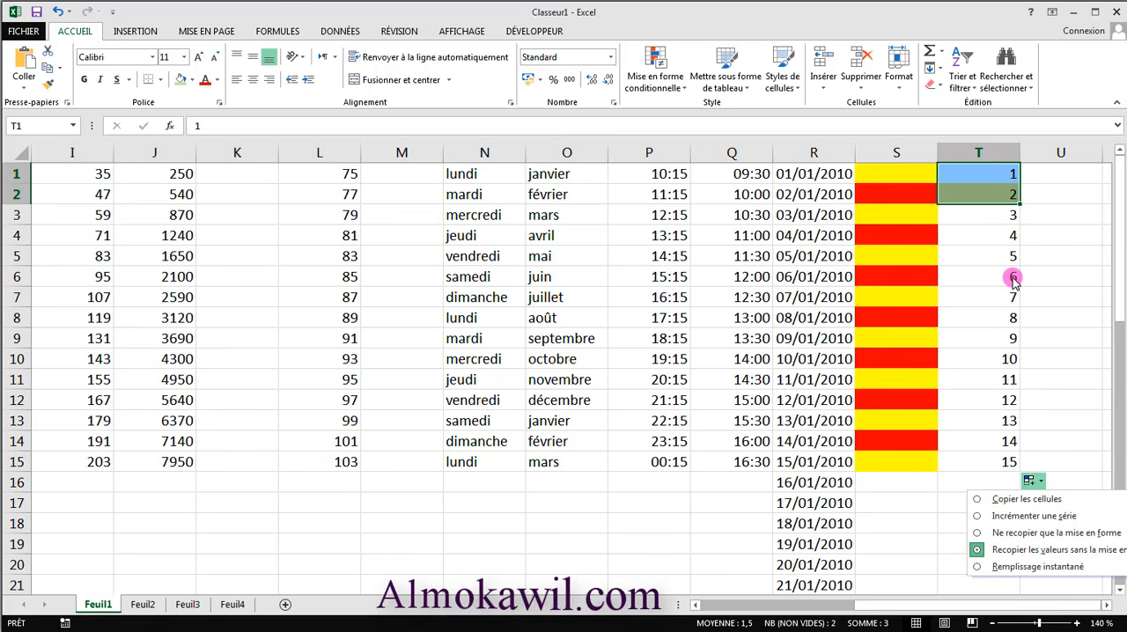
{"action": "left_click", "coordinate": [889, 503]}
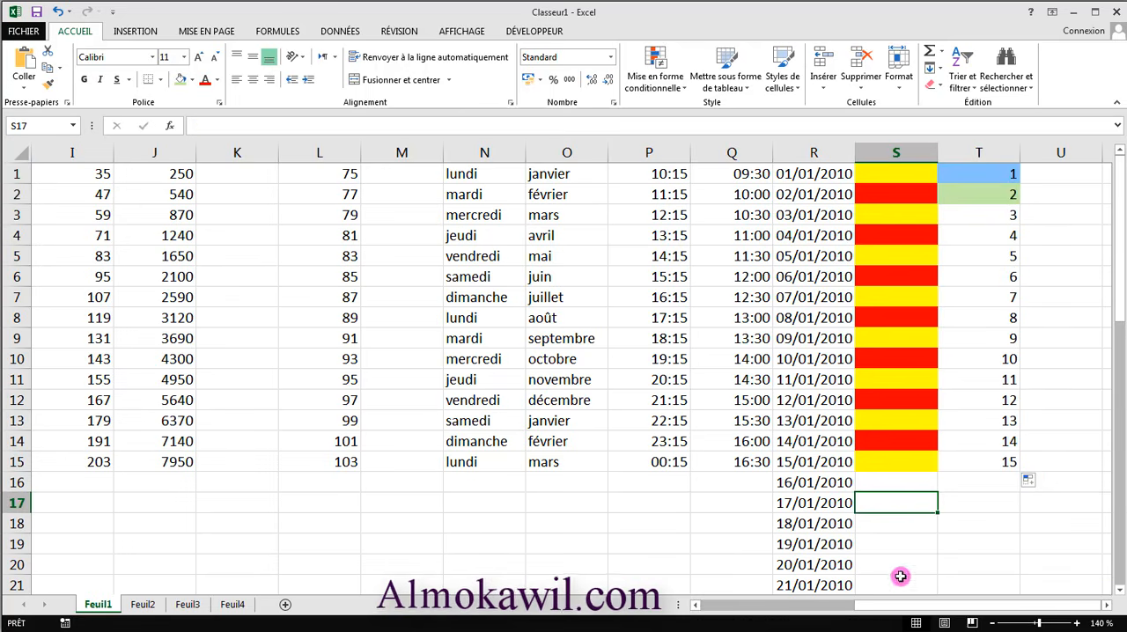
- Return to the beginning of Feuil1, select cell A1 and review the filled series in the first columns
{"action": "left_click_drag", "start_coordinate": [921, 606], "coordinate": [745, 610]}
{"action": "scroll", "coordinate": [775, 525], "scroll_direction": "down", "scroll_amount": 1}
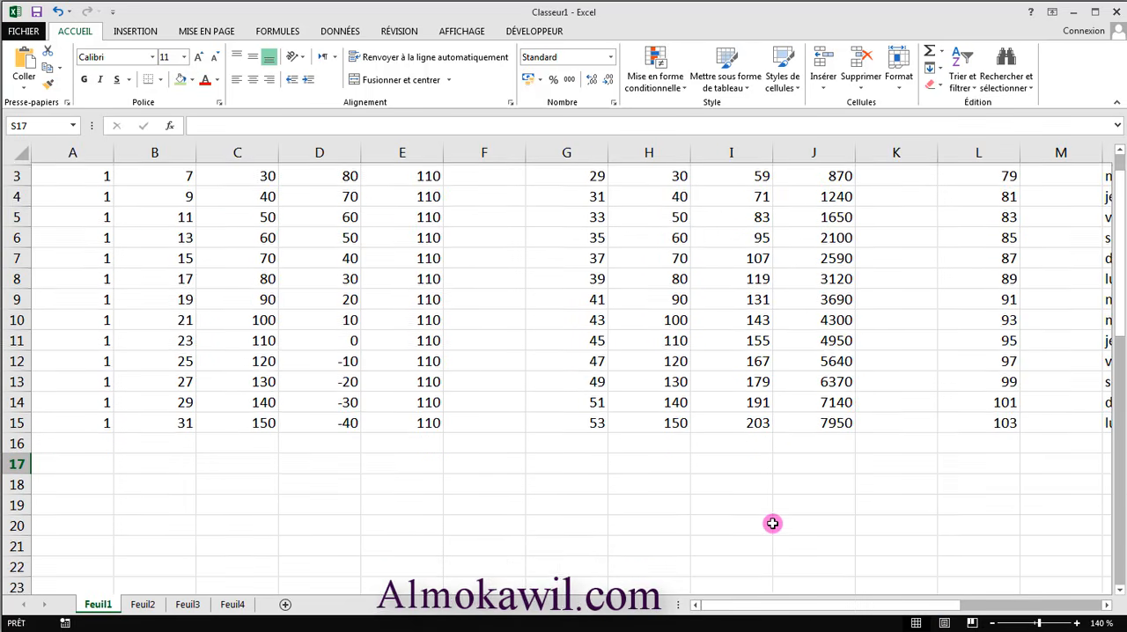
{"action": "scroll", "coordinate": [775, 525], "scroll_direction": "up", "scroll_amount": 1}
{"action": "left_click_drag", "start_coordinate": [1122, 255], "coordinate": [1120, 239]}
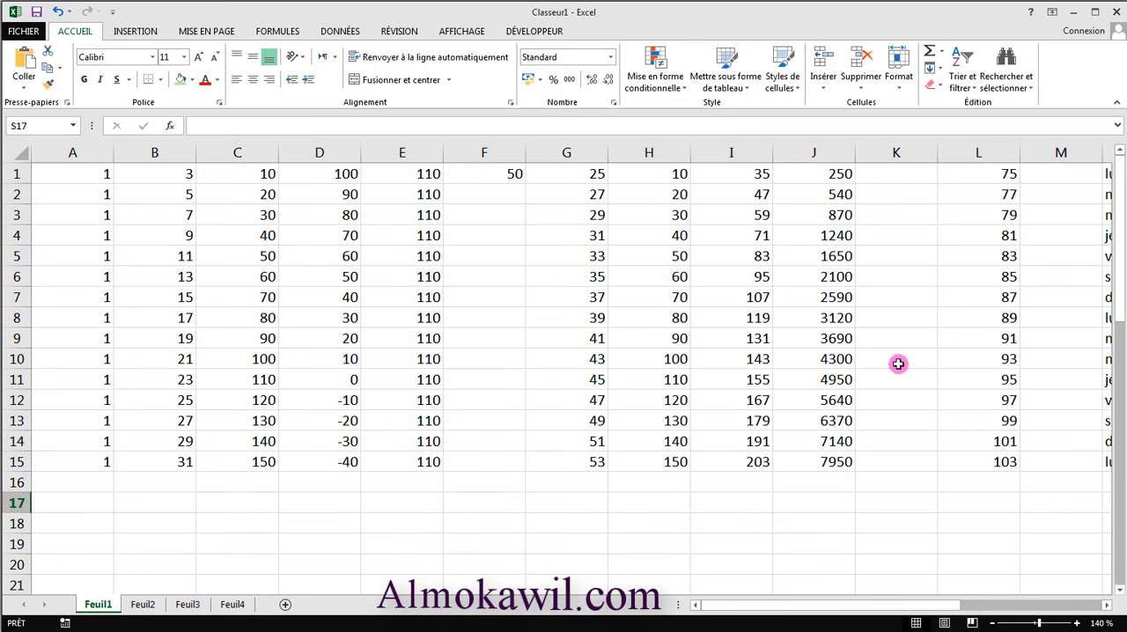
{"action": "mouse_move", "coordinate": [807, 605]}
{"action": "left_mouse_down"}
{"action": "mouse_move", "coordinate": [793, 606]}
{"action": "mouse_move", "coordinate": [881, 604]}
{"action": "mouse_move", "coordinate": [792, 606]}
{"action": "left_mouse_up"}
{"action": "left_click", "coordinate": [104, 185]}
{"action": "left_click", "coordinate": [101, 172]}
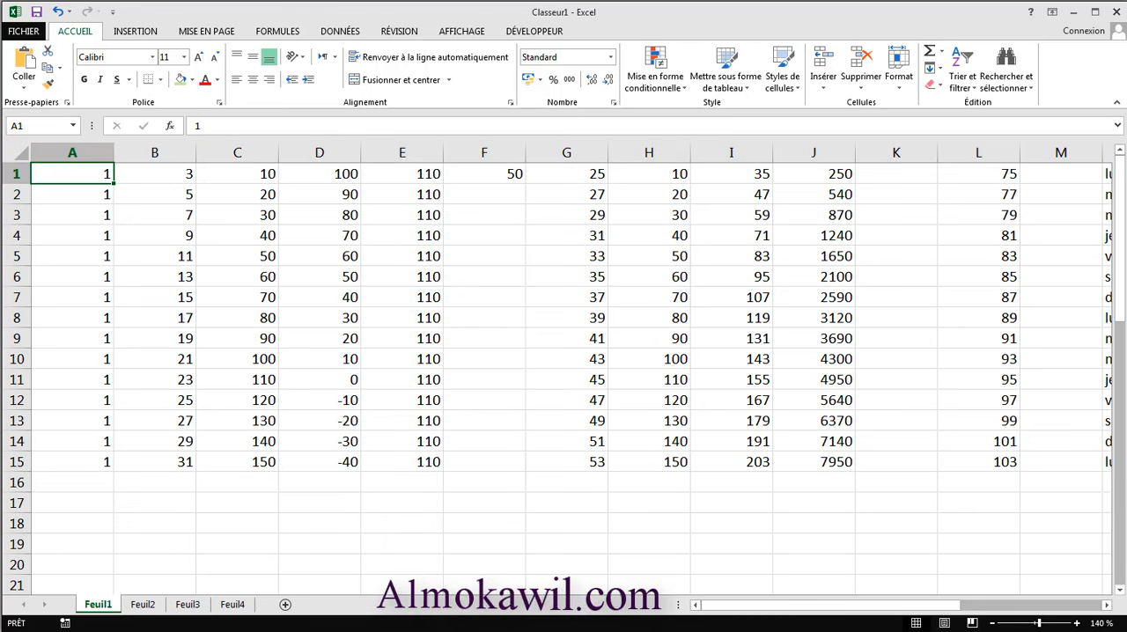
{"action": "mouse_move", "coordinate": [888, 604]}
{"action": "left_mouse_down"}
{"action": "mouse_move", "coordinate": [1007, 604]}
{"action": "mouse_move", "coordinate": [903, 605]}
{"action": "left_mouse_up"}
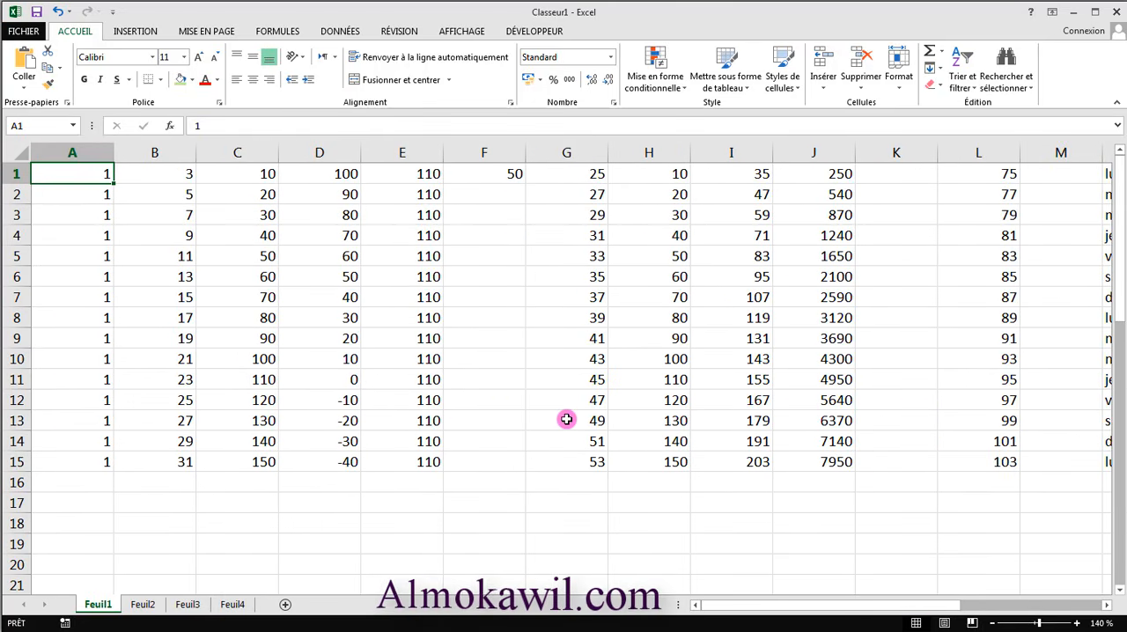